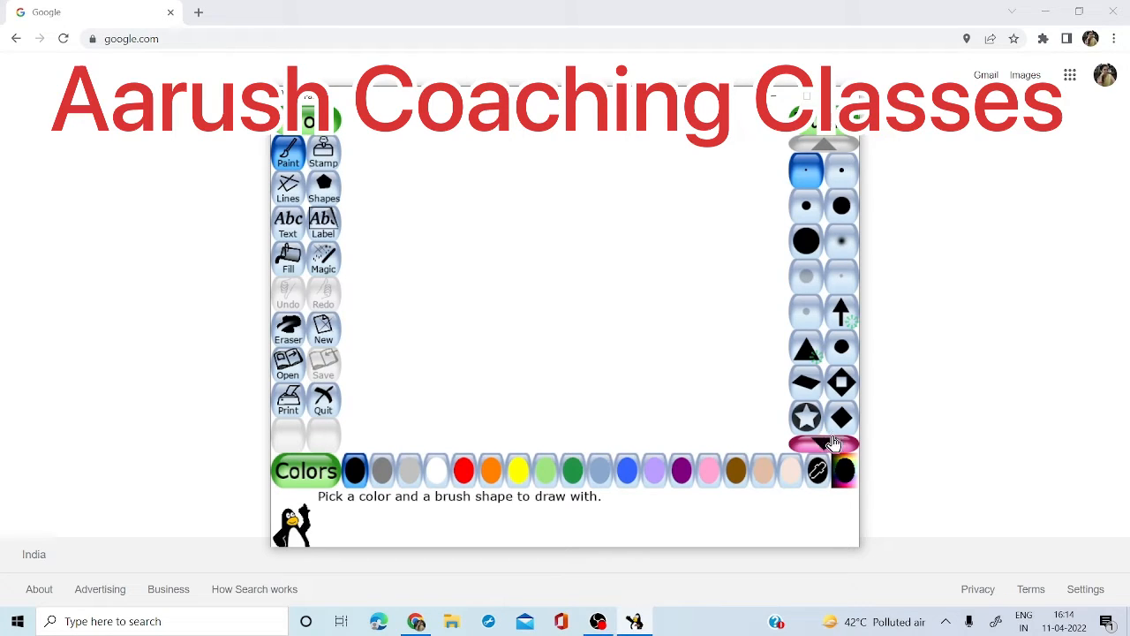
# Browse through the available brush shapes for the Paint tool
pyautogui.click(824, 439)
pyautogui.click(824, 439)
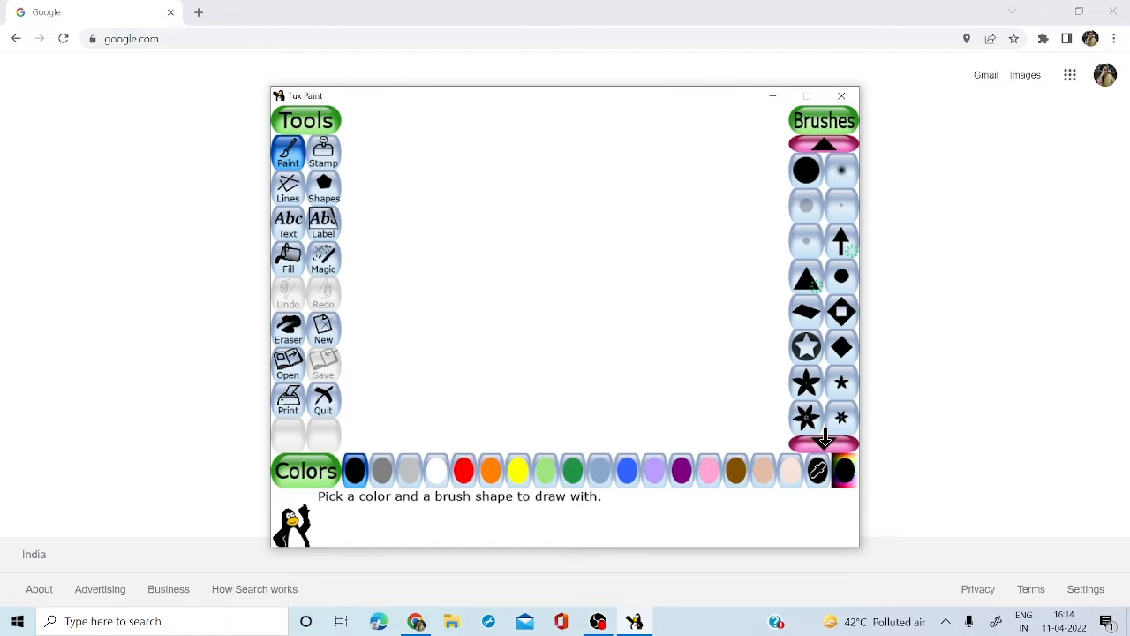
pyautogui.click(824, 438)
pyautogui.click(823, 439)
pyautogui.click(824, 438)
pyautogui.click(823, 439)
pyautogui.click(824, 438)
pyautogui.click(824, 439)
pyautogui.click(823, 439)
pyautogui.click(824, 439)
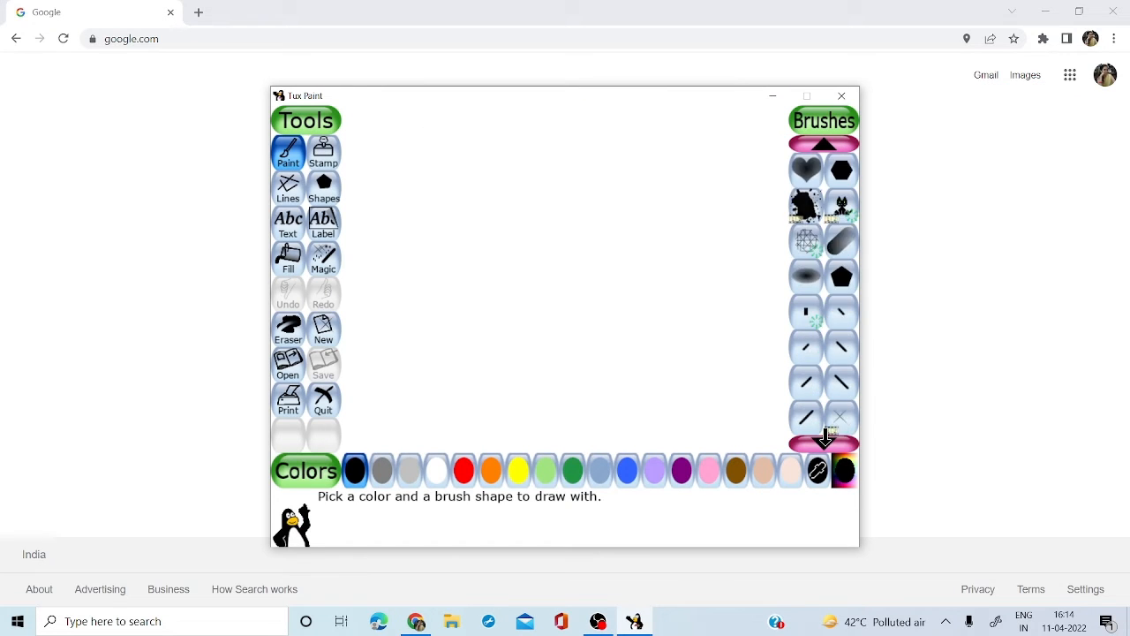
pyautogui.click(824, 439)
pyautogui.click(824, 439)
pyautogui.click(824, 438)
pyautogui.click(824, 439)
pyautogui.click(824, 439)
pyautogui.click(824, 439)
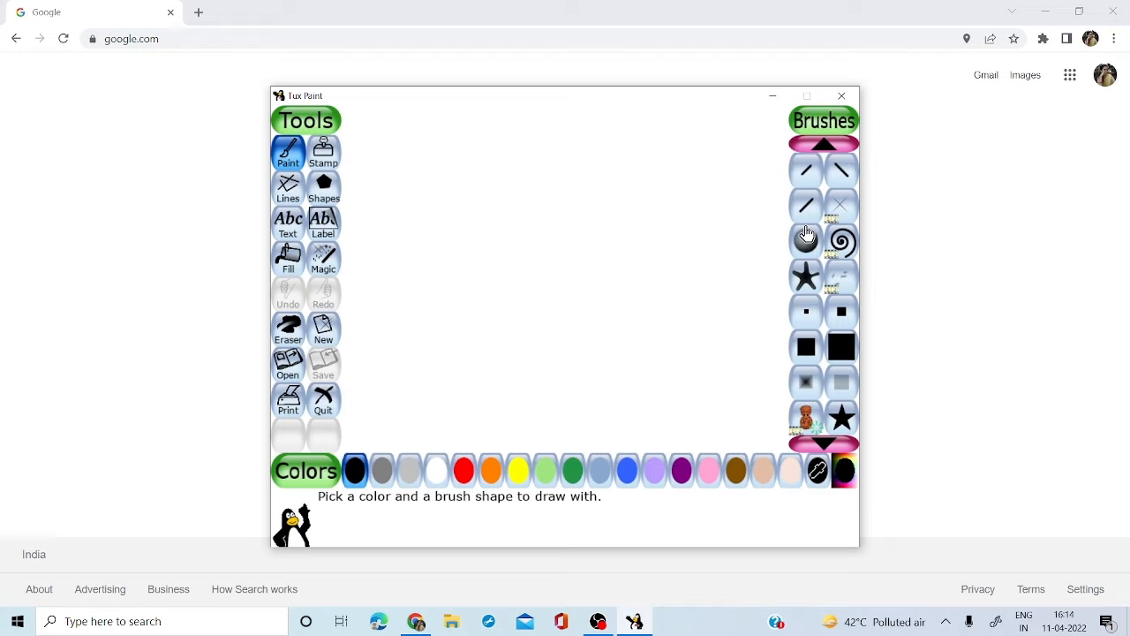
# Paint one black flower near the upper middle of the canvas using the eight-petal flower brush
pyautogui.click(823, 145)
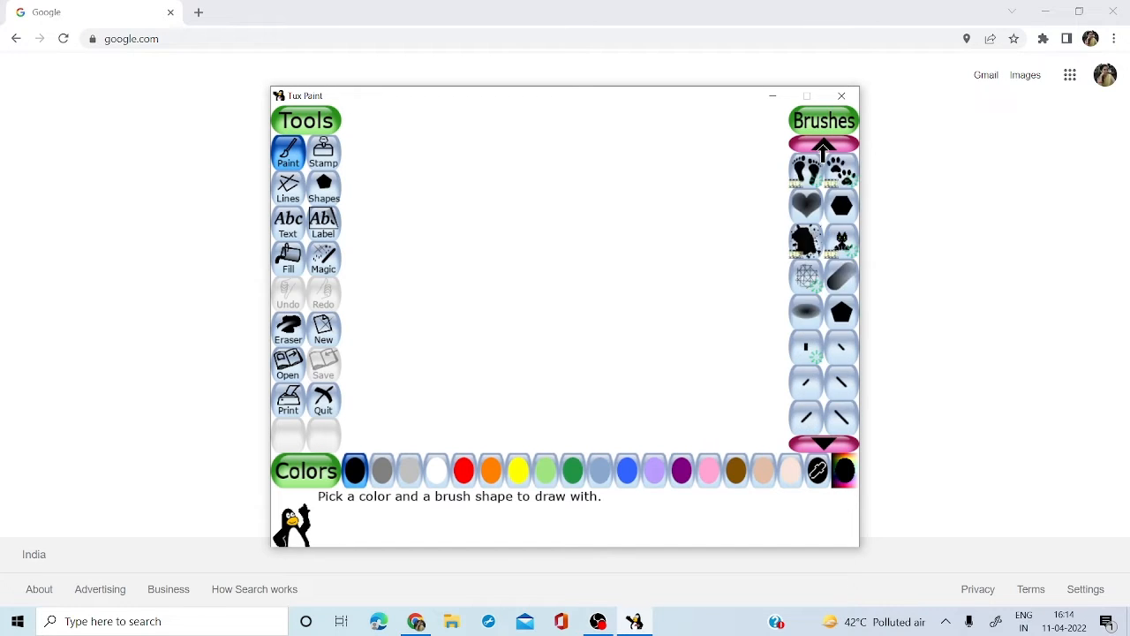
pyautogui.click(823, 146)
pyautogui.click(806, 242)
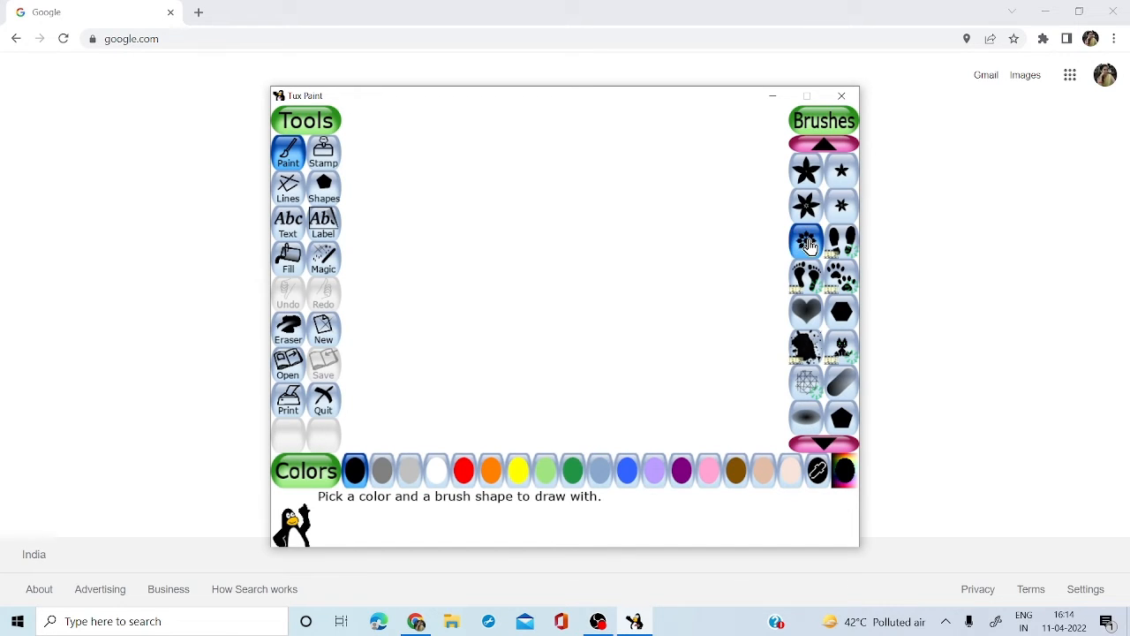
pyautogui.click(545, 190)
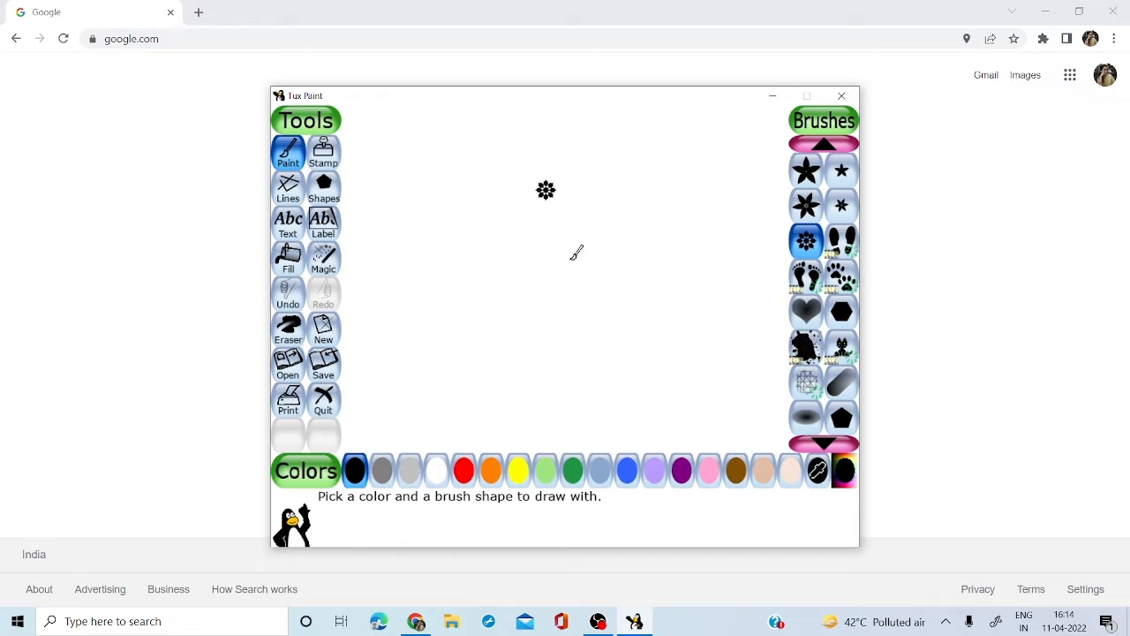
# Paint six pairs of red paw prints scattered around the flower using the paw print brush
pyautogui.click(465, 473)
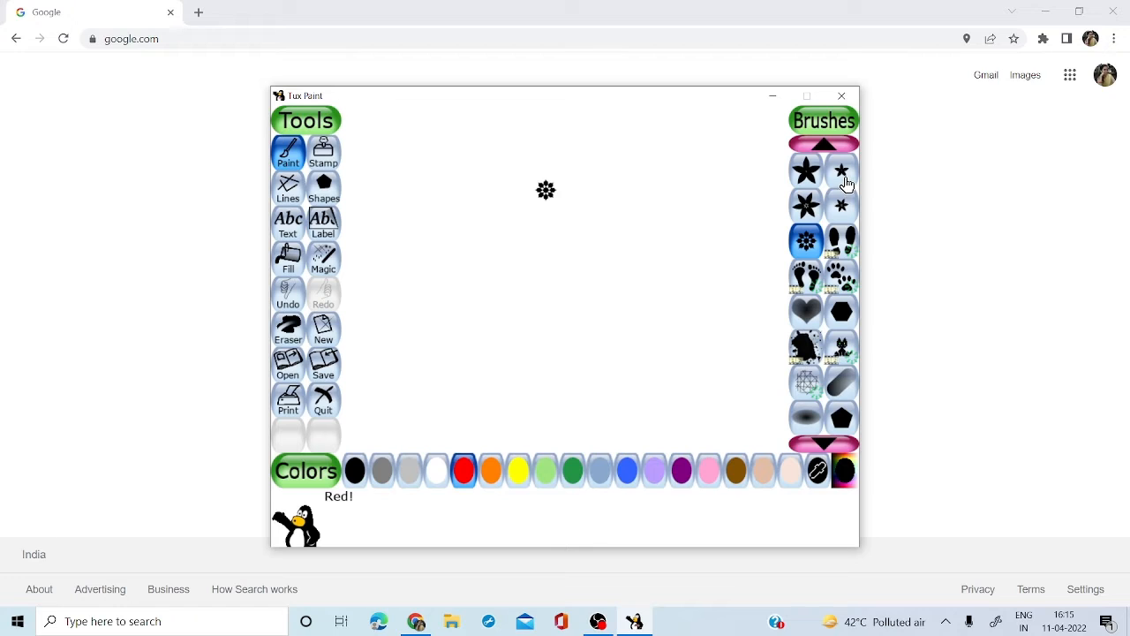
pyautogui.click(838, 285)
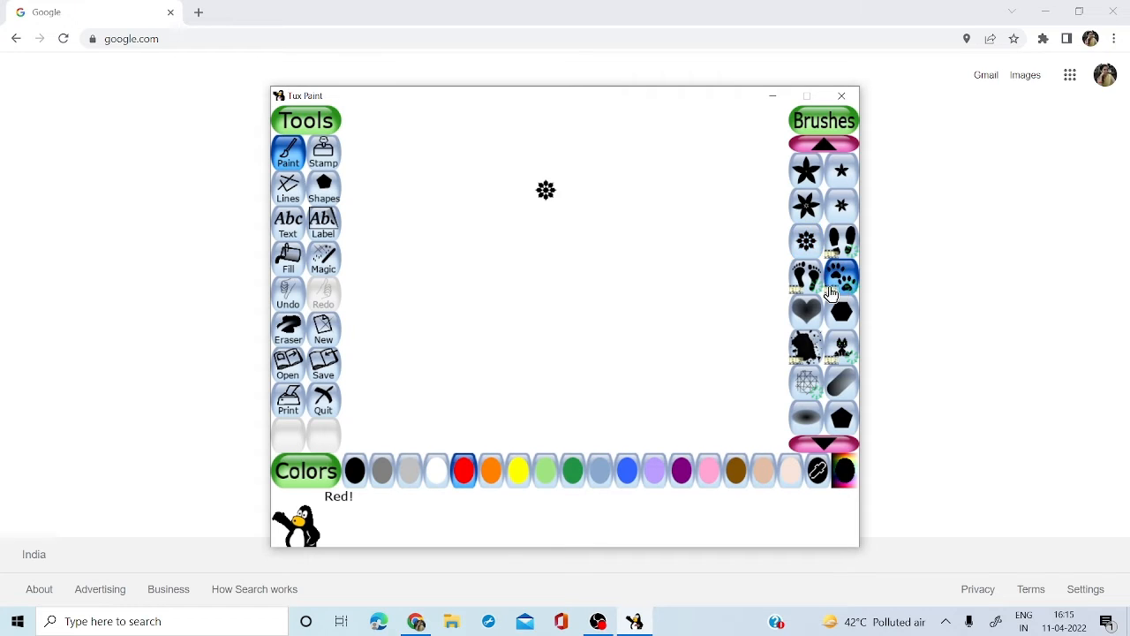
pyautogui.moveTo(599, 275); pyautogui.dragTo(604, 270)
pyautogui.click(623, 317)
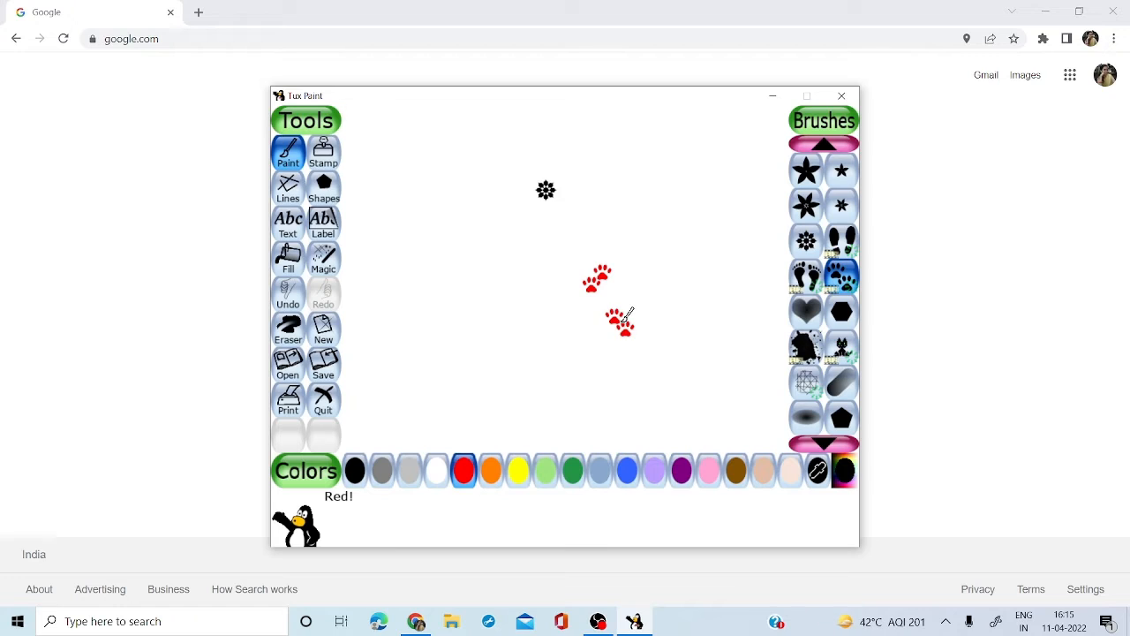
pyautogui.click(520, 339)
pyautogui.click(643, 176)
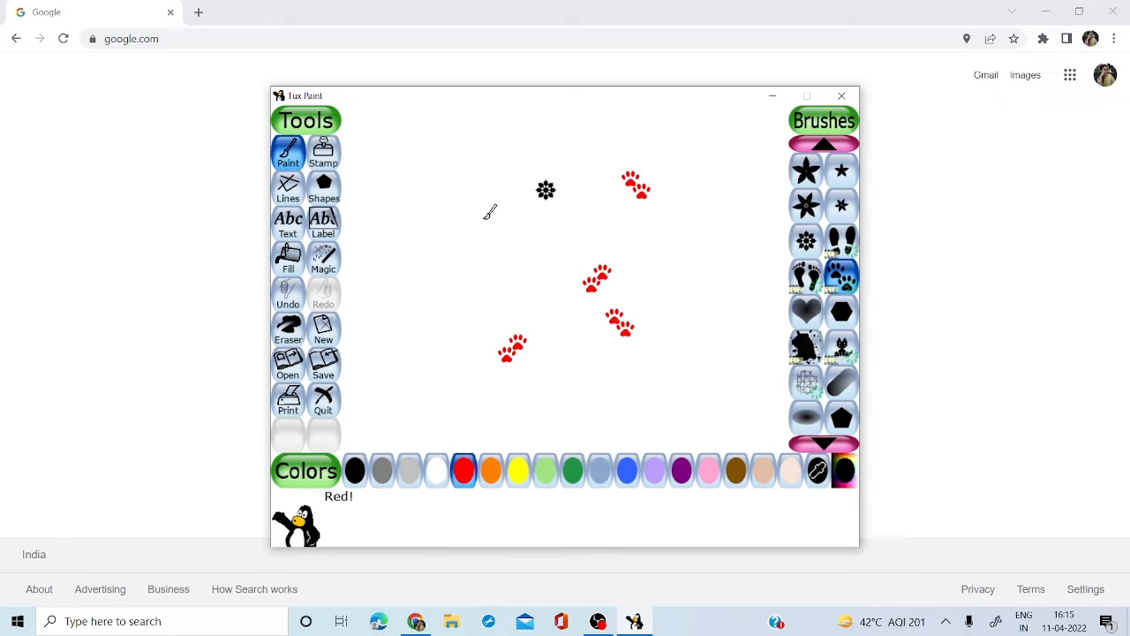
pyautogui.click(433, 192)
pyautogui.click(439, 278)
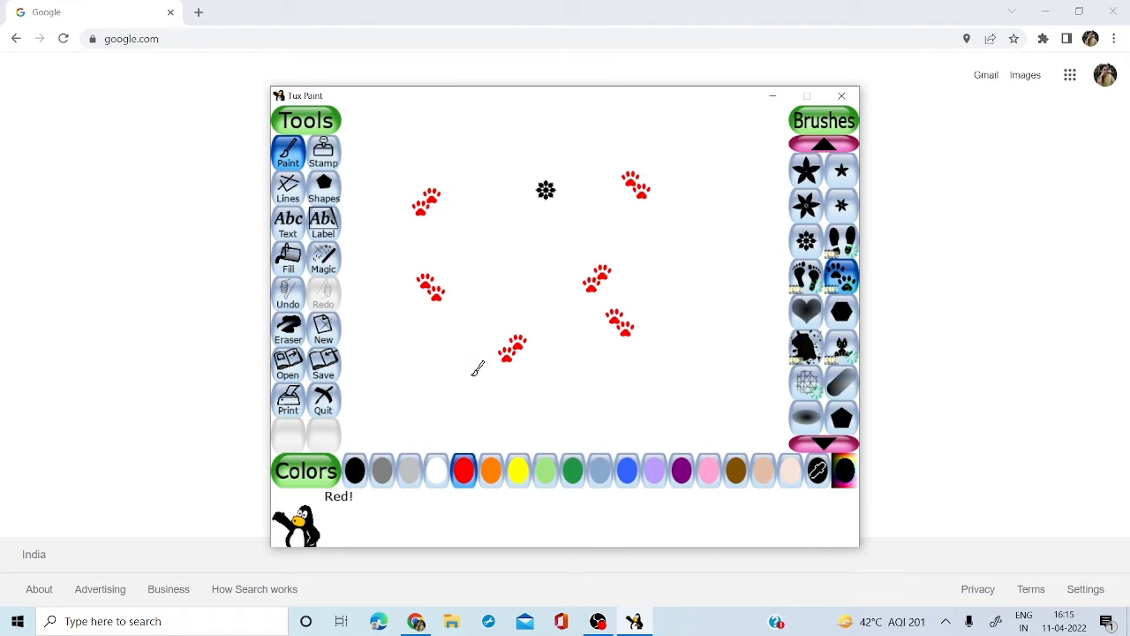
# Start a new drawing with a white background, saving the current picture first
pyautogui.click(325, 343)
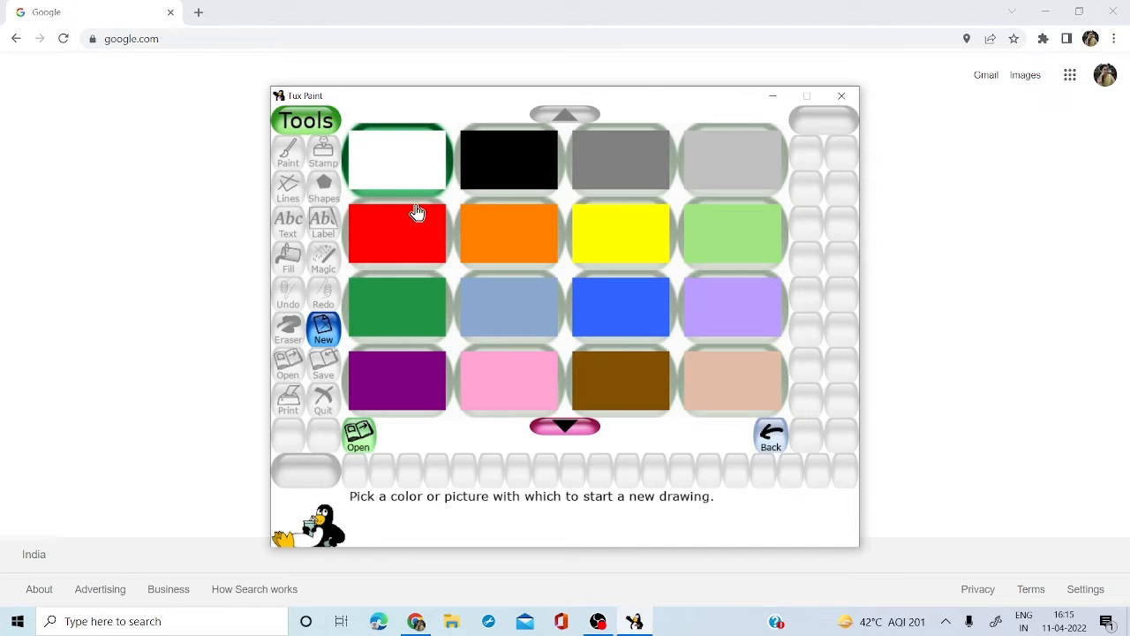
pyautogui.click(362, 444)
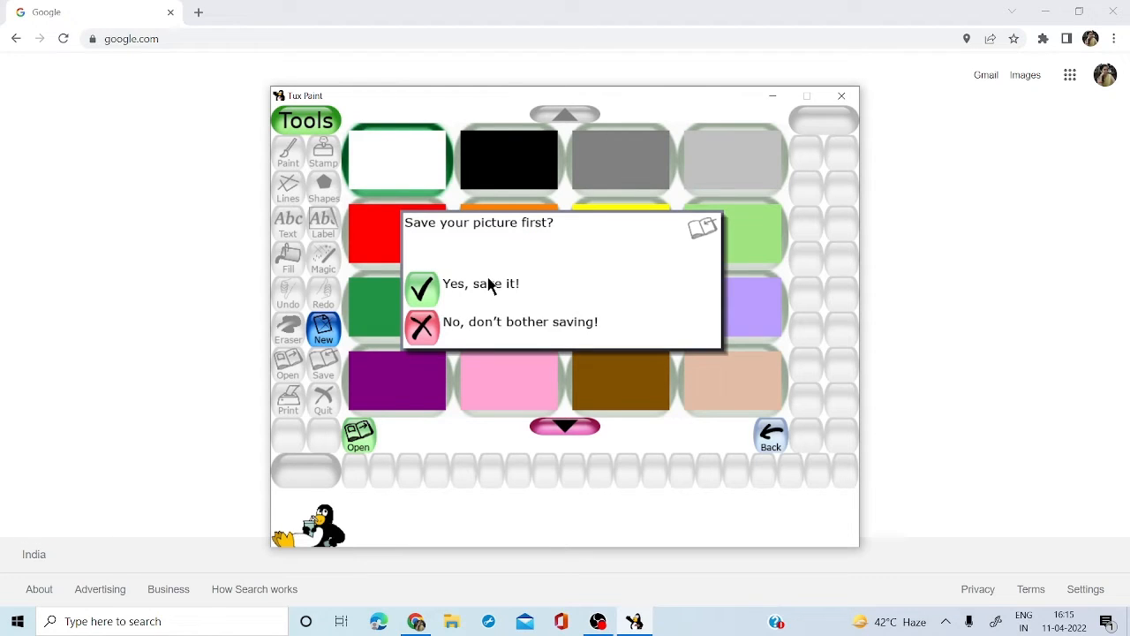
pyautogui.click(424, 294)
pyautogui.click(423, 294)
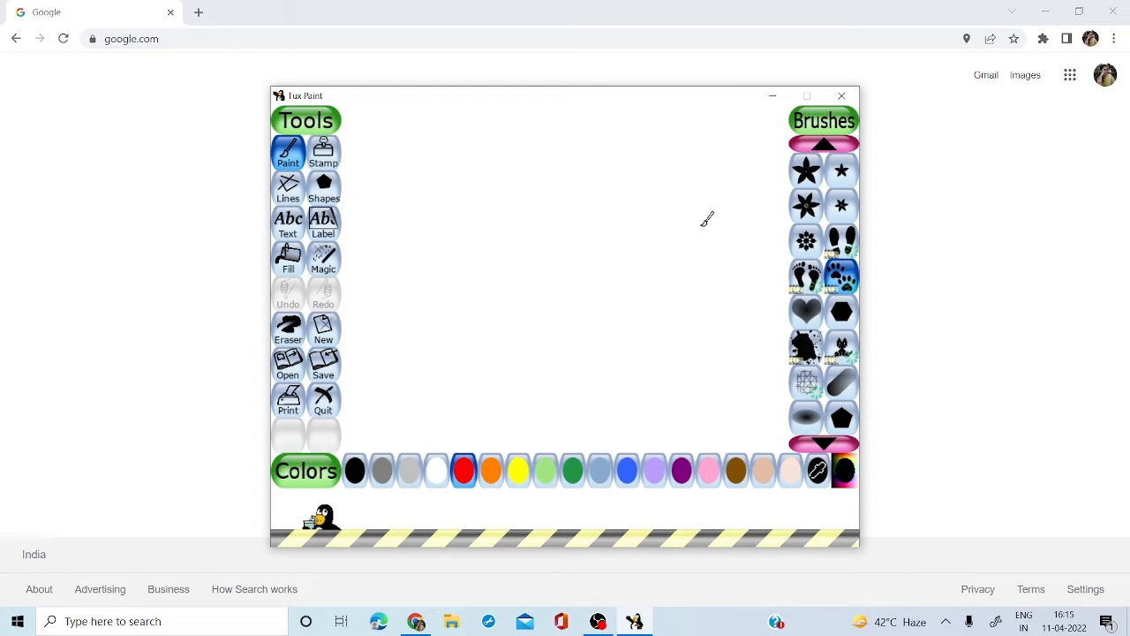
# Paint three purple cats around the middle of the blank canvas using the cat brush
pyautogui.click(843, 350)
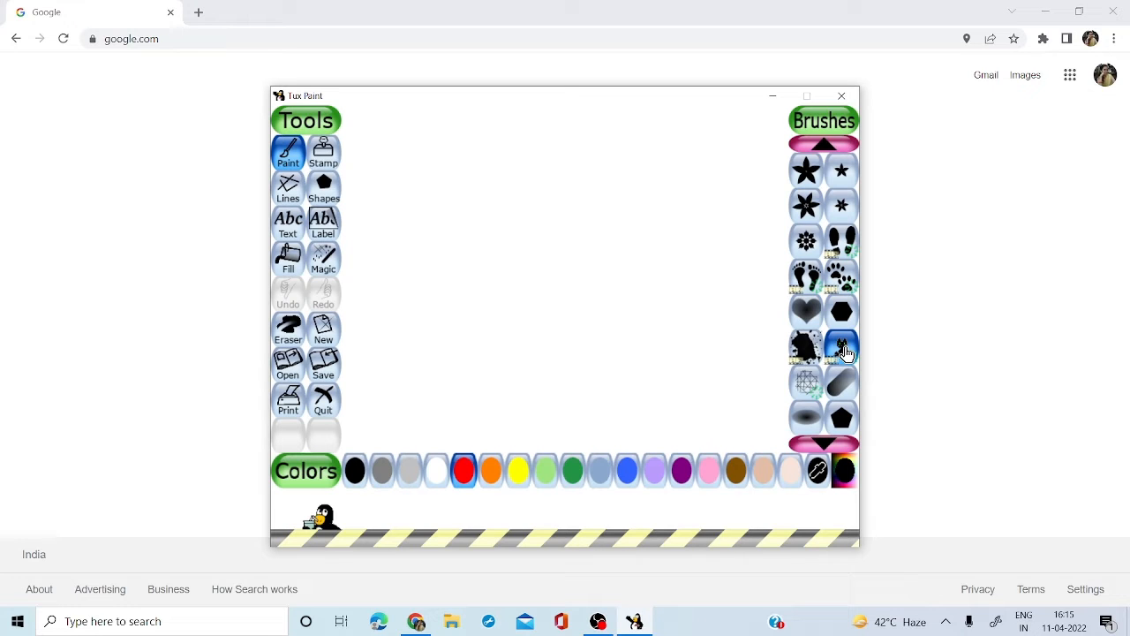
pyautogui.click(685, 476)
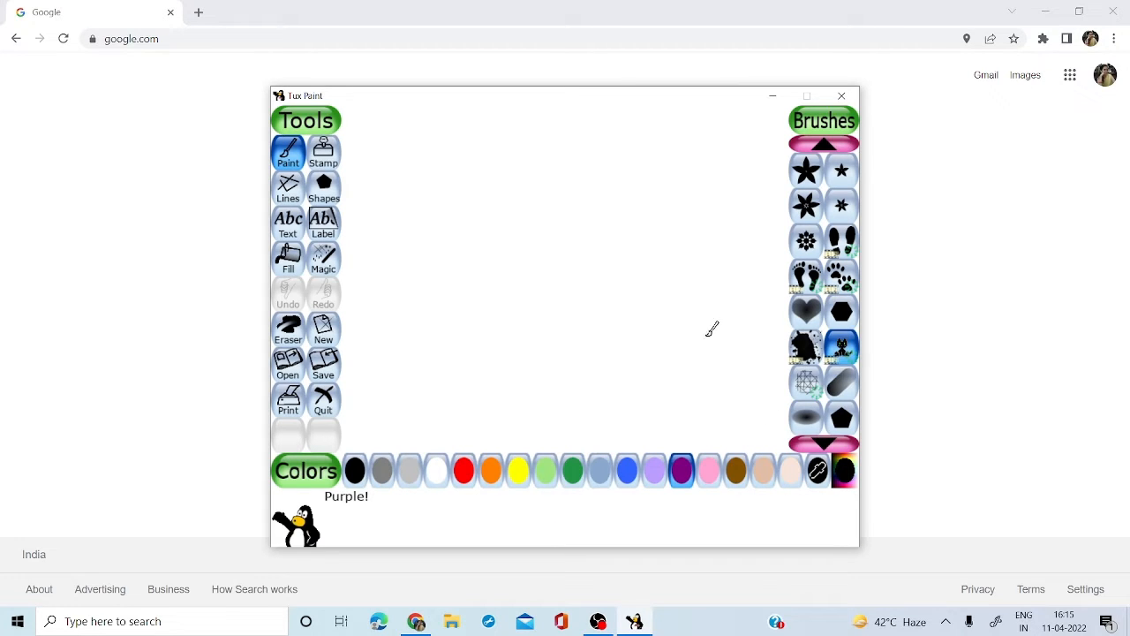
pyautogui.click(546, 213)
pyautogui.click(570, 281)
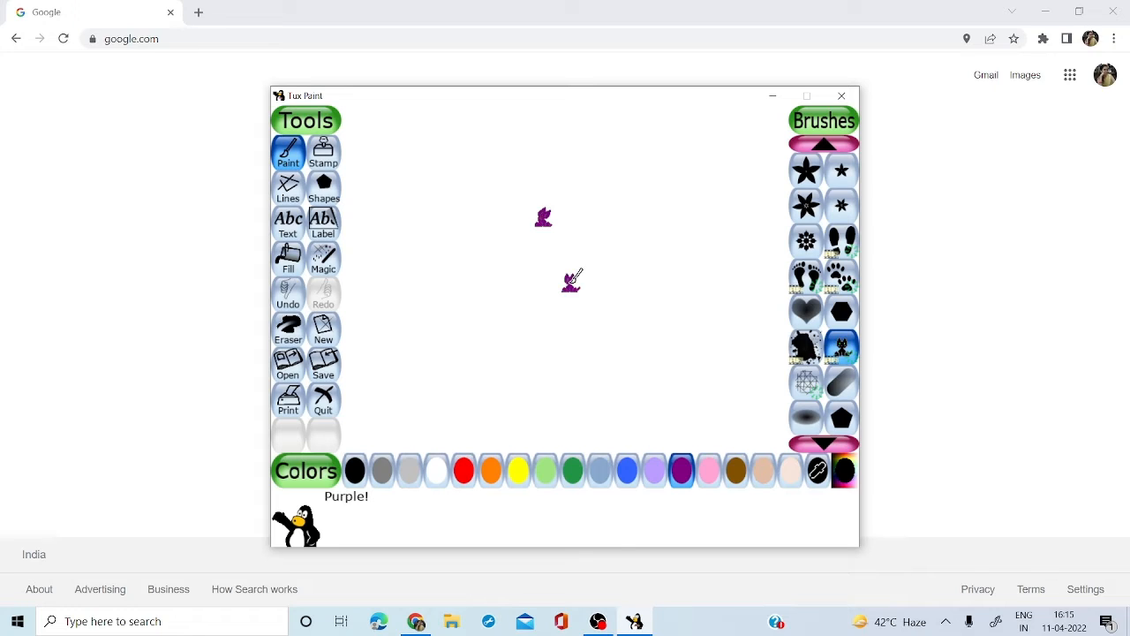
pyautogui.click(648, 255)
# Start a new drawing from the eagle colouring picture, saving the cat picture first
pyautogui.click(324, 332)
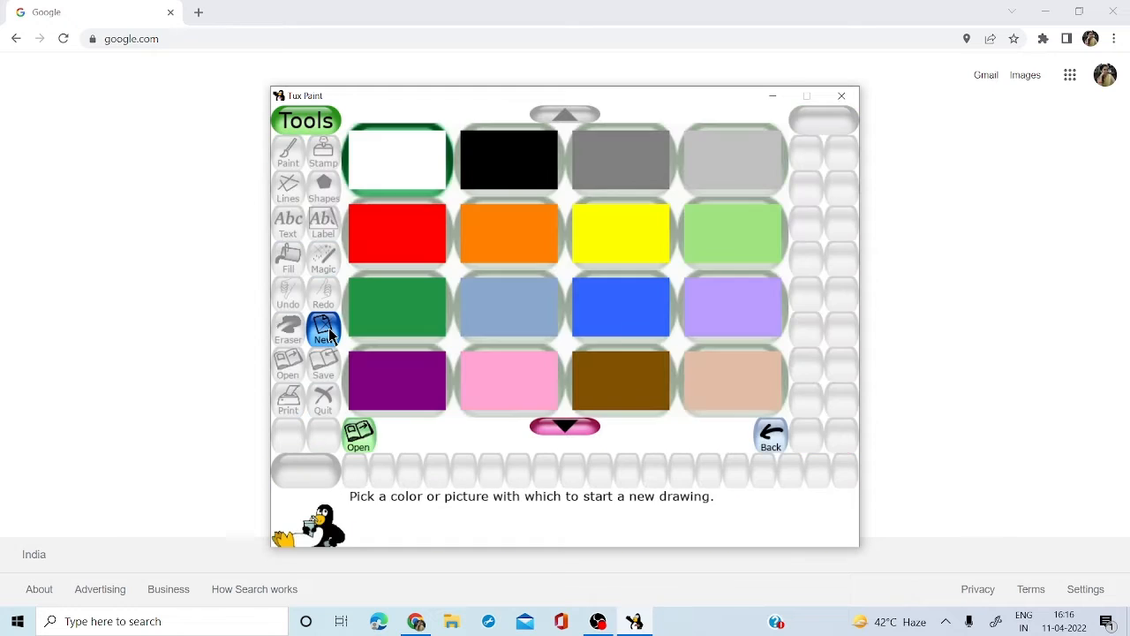
pyautogui.click(565, 426)
pyautogui.click(565, 426)
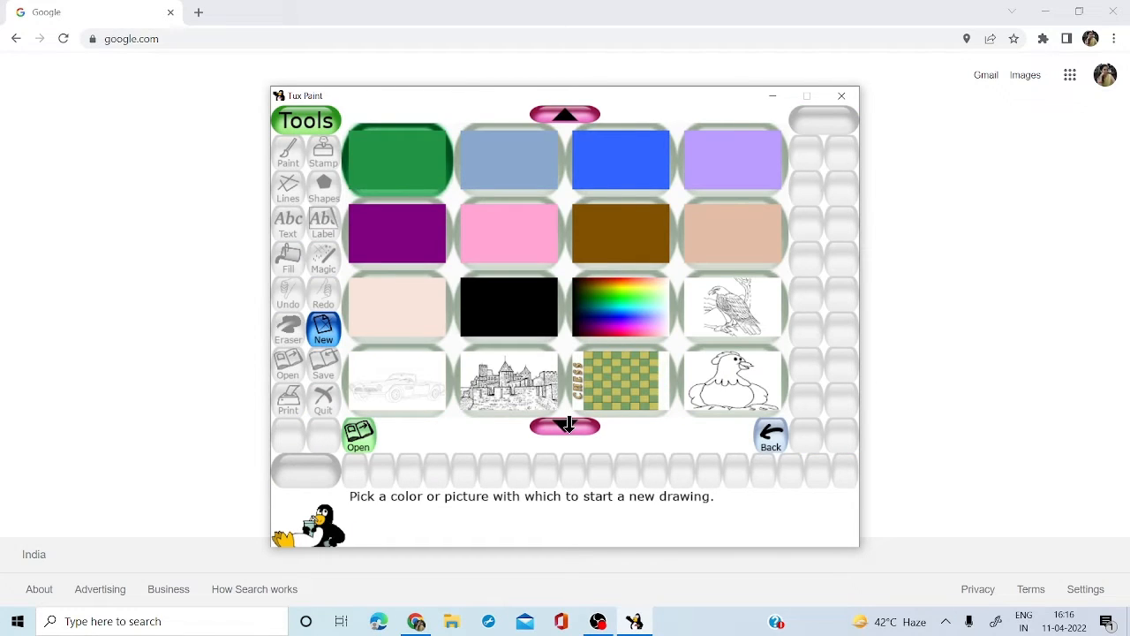
pyautogui.click(565, 426)
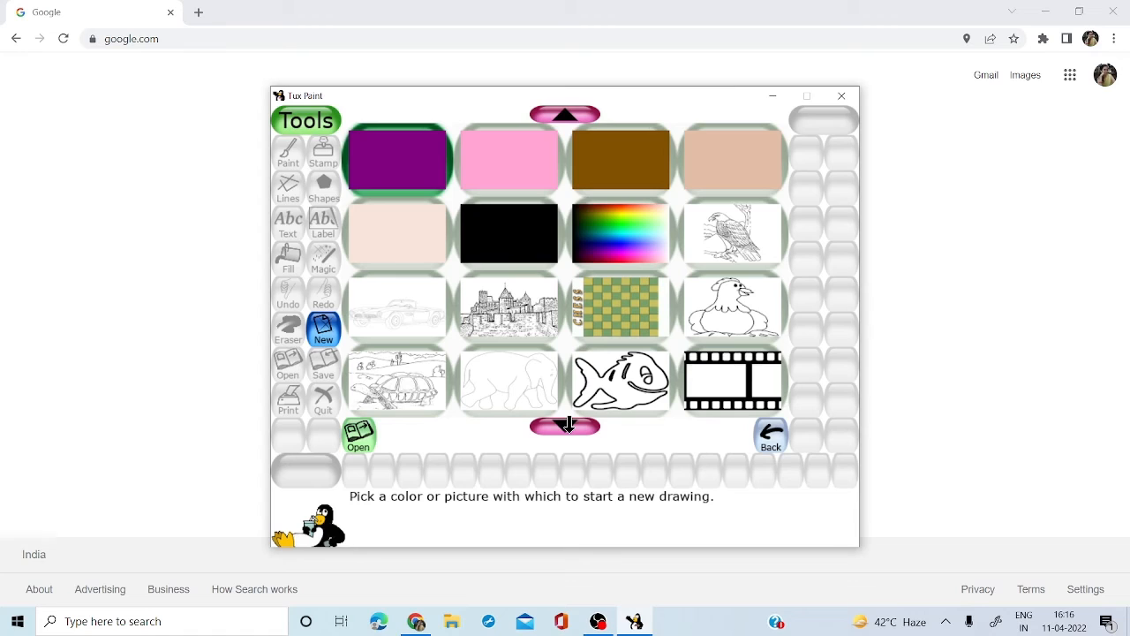
pyautogui.click(715, 255)
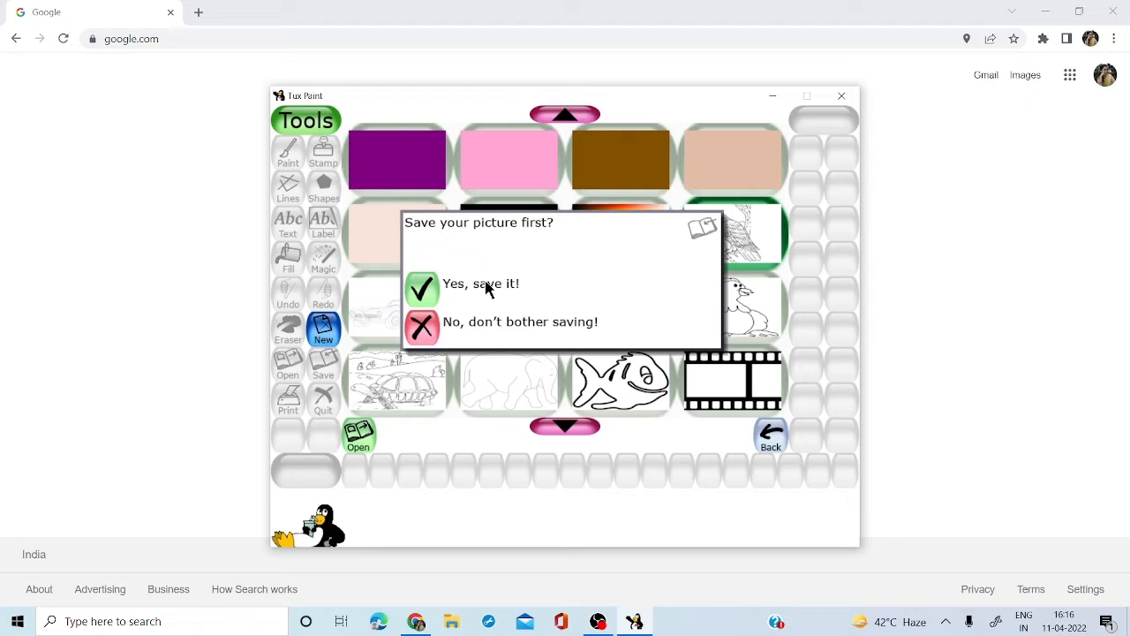
pyautogui.click(432, 290)
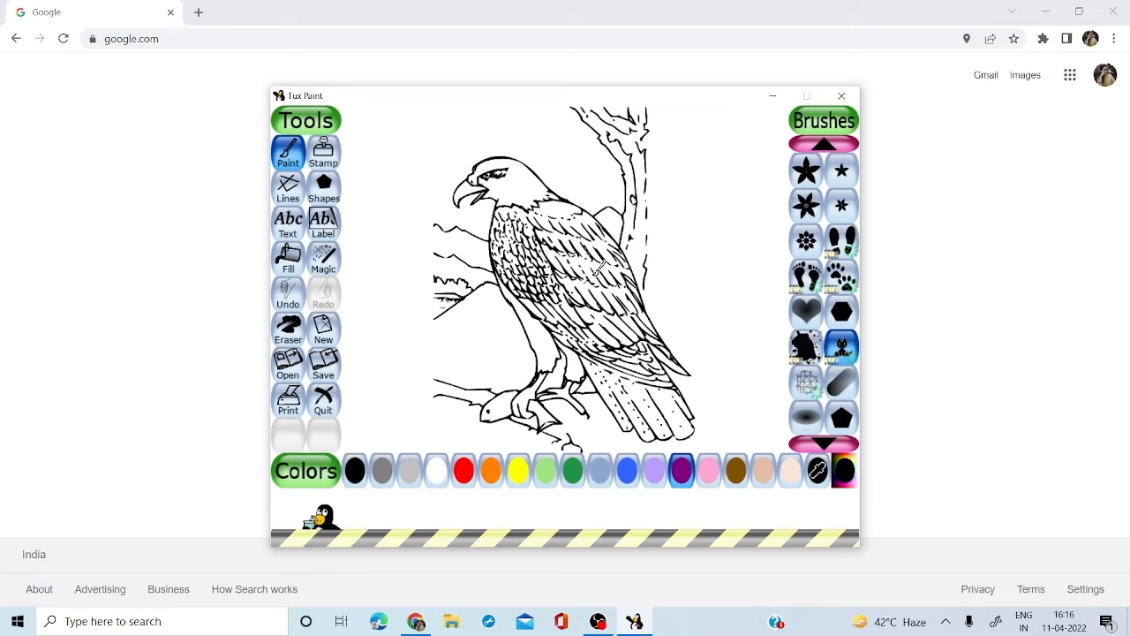
# Fill the tree and background around the eagle with solid brown
pyautogui.click(737, 476)
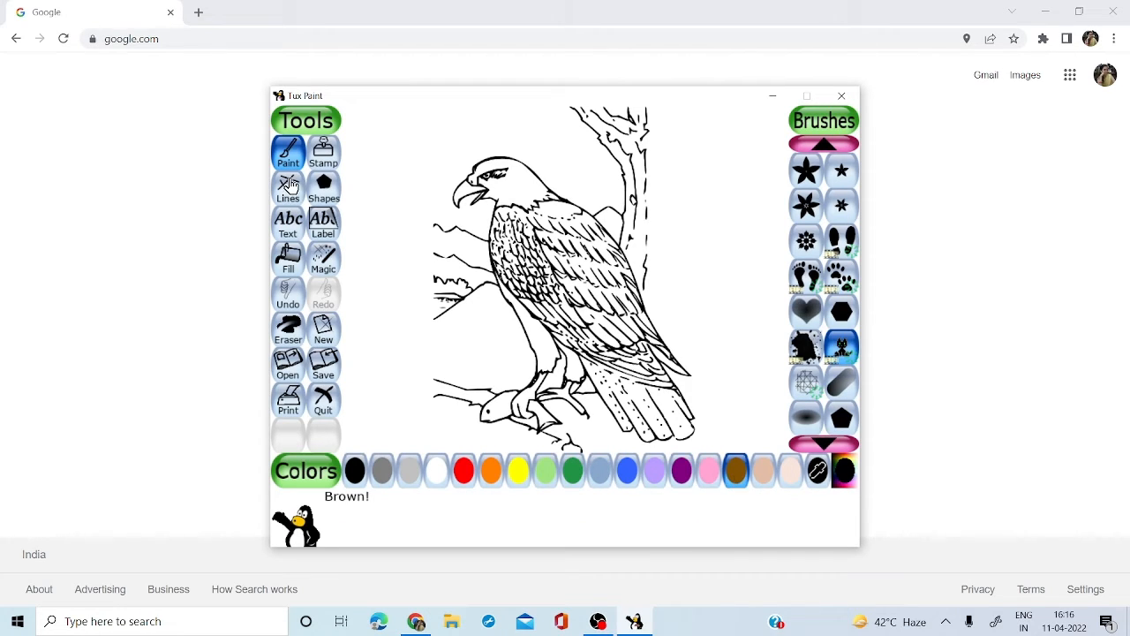
pyautogui.click(288, 258)
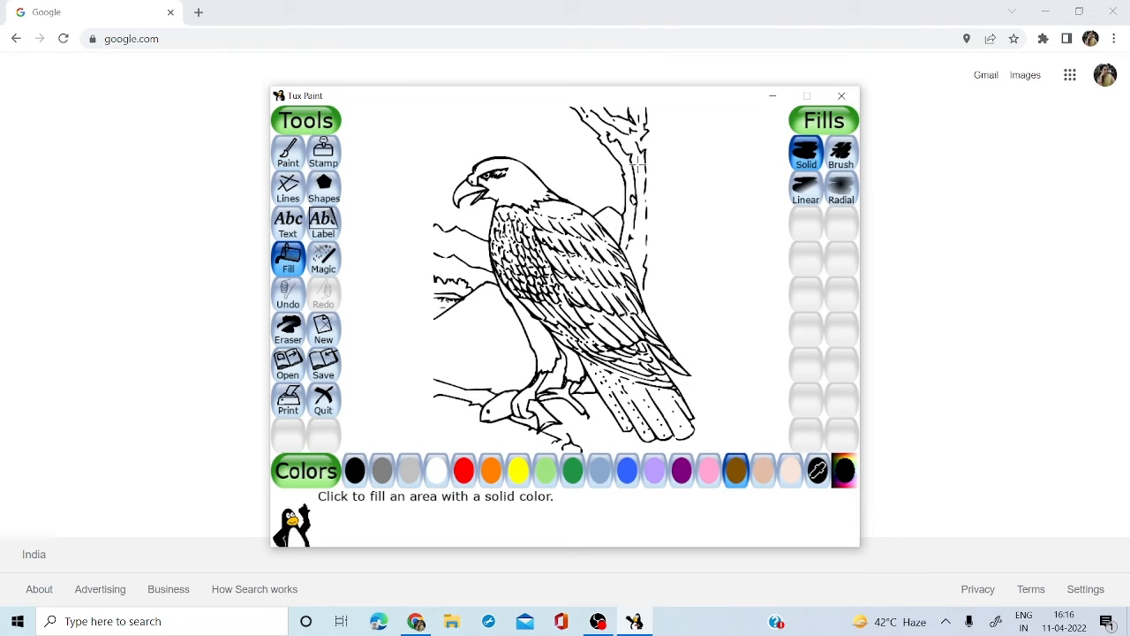
pyautogui.click(637, 163)
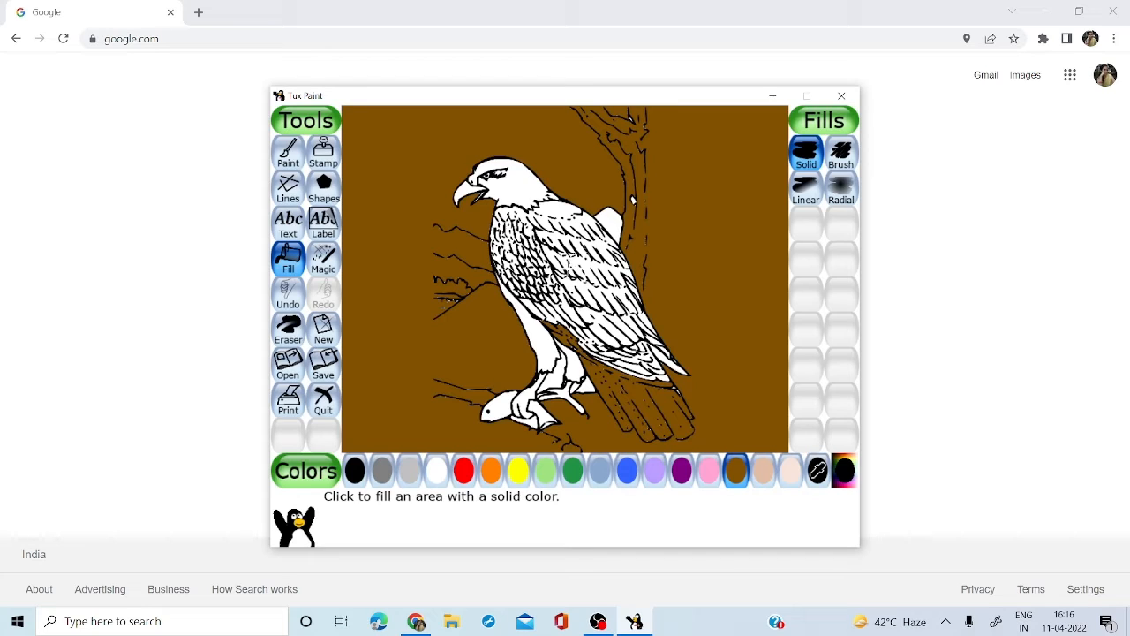
# Recolour the eagle's tail and the surrounding background with a solid yellow fill
pyautogui.click(518, 477)
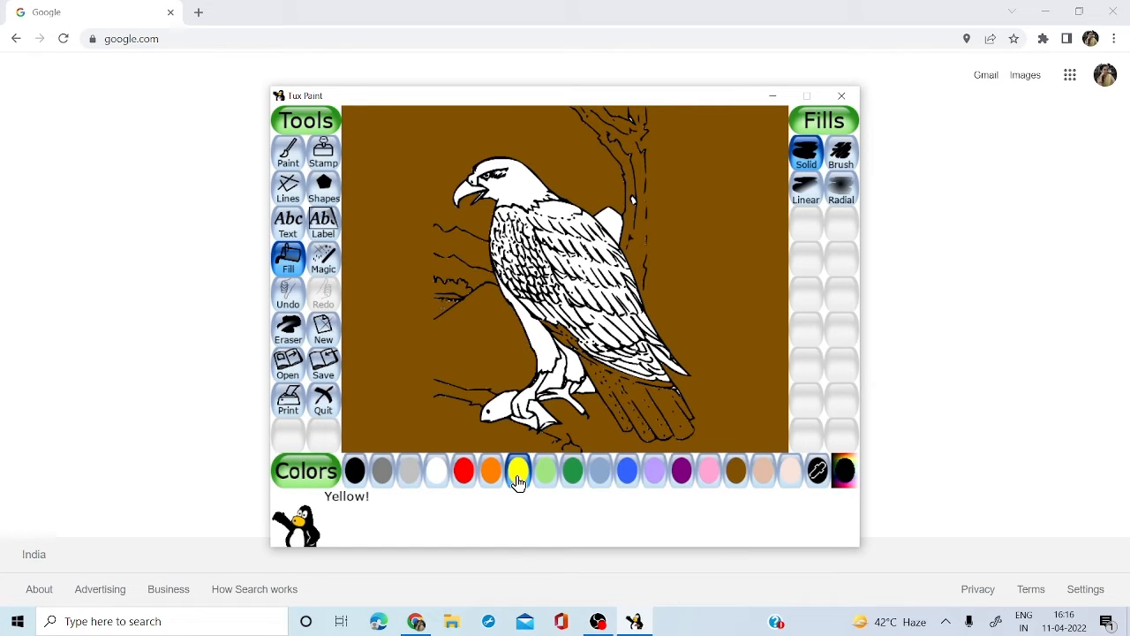
pyautogui.click(288, 261)
pyautogui.click(640, 399)
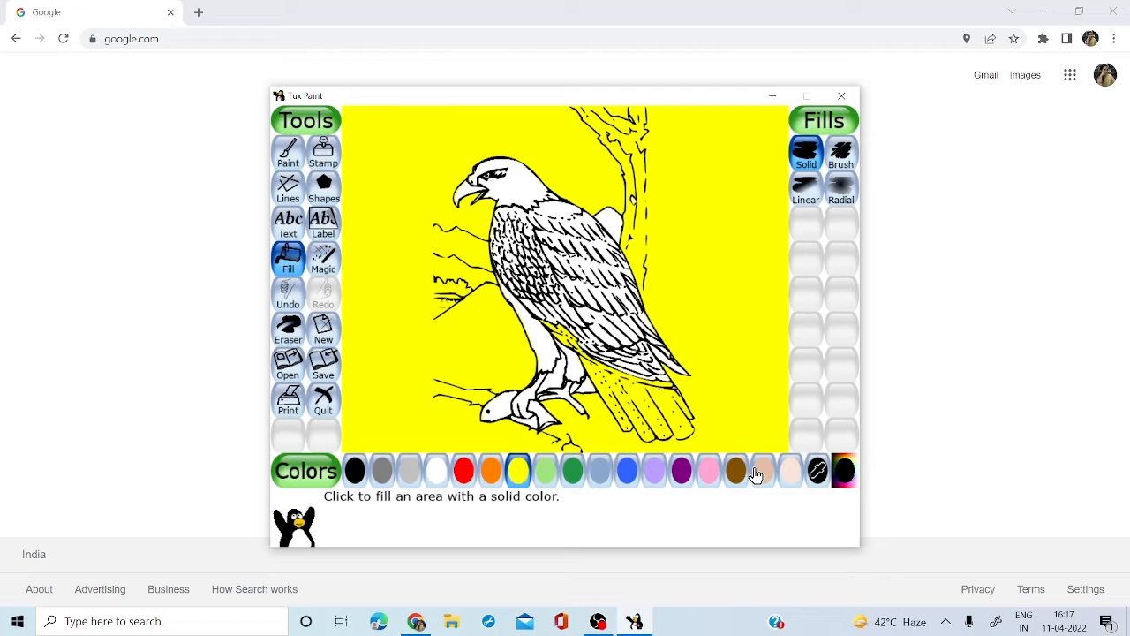
# Fill the eagle's beak with solid red and its head with solid pink
pyautogui.click(463, 471)
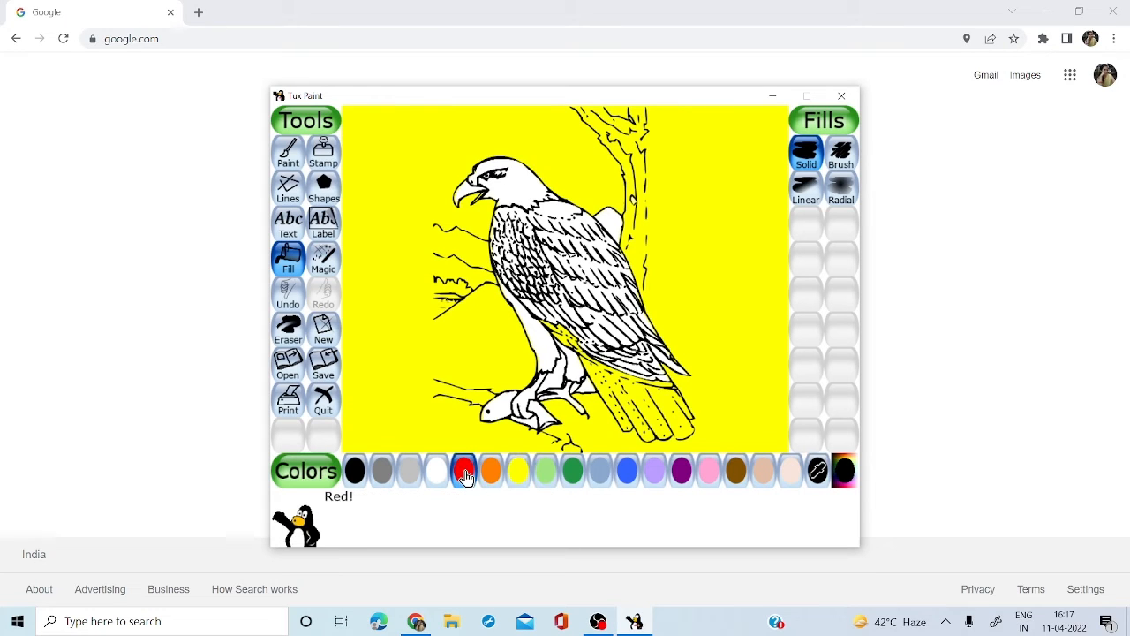
pyautogui.click(461, 191)
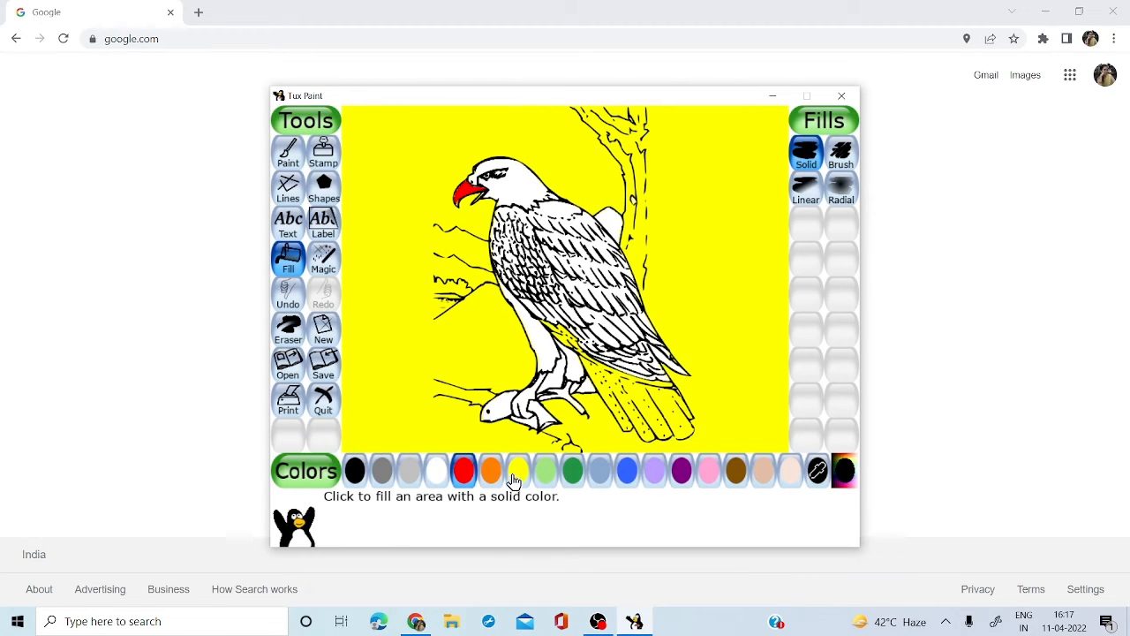
pyautogui.click(709, 479)
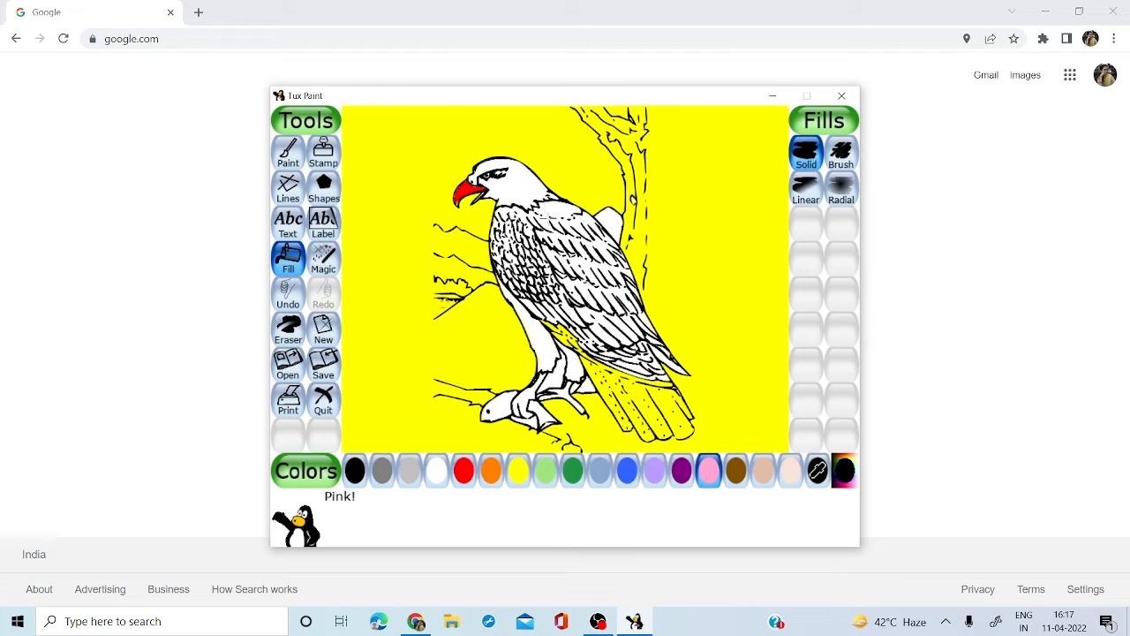
pyautogui.click(535, 199)
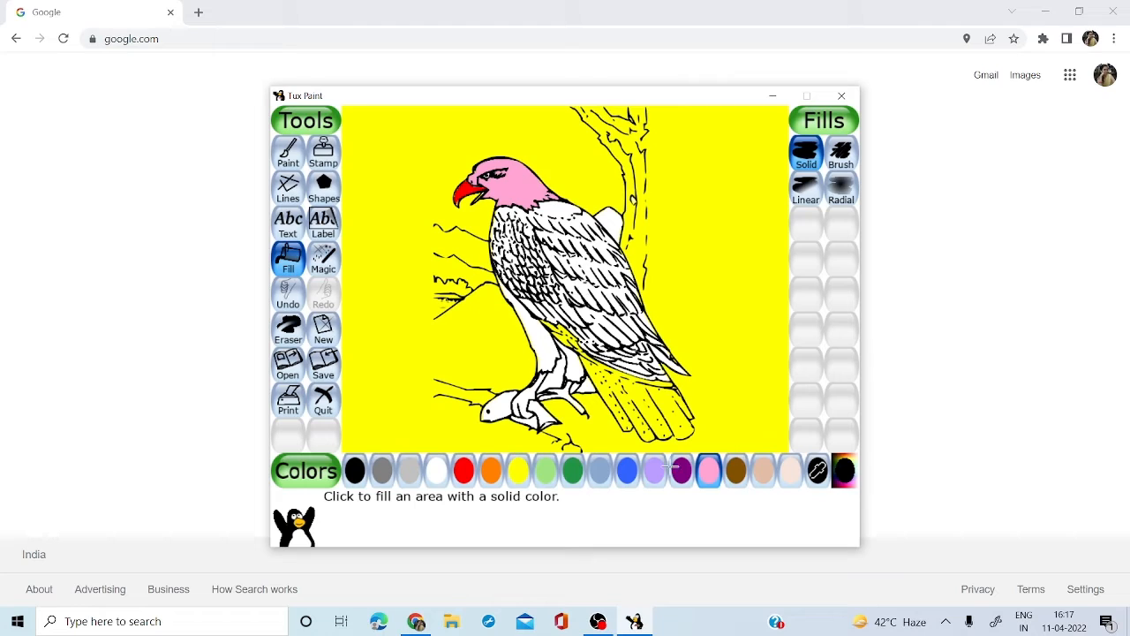
# Fill the tree and the background around the eagle with solid dark green
pyautogui.click(572, 471)
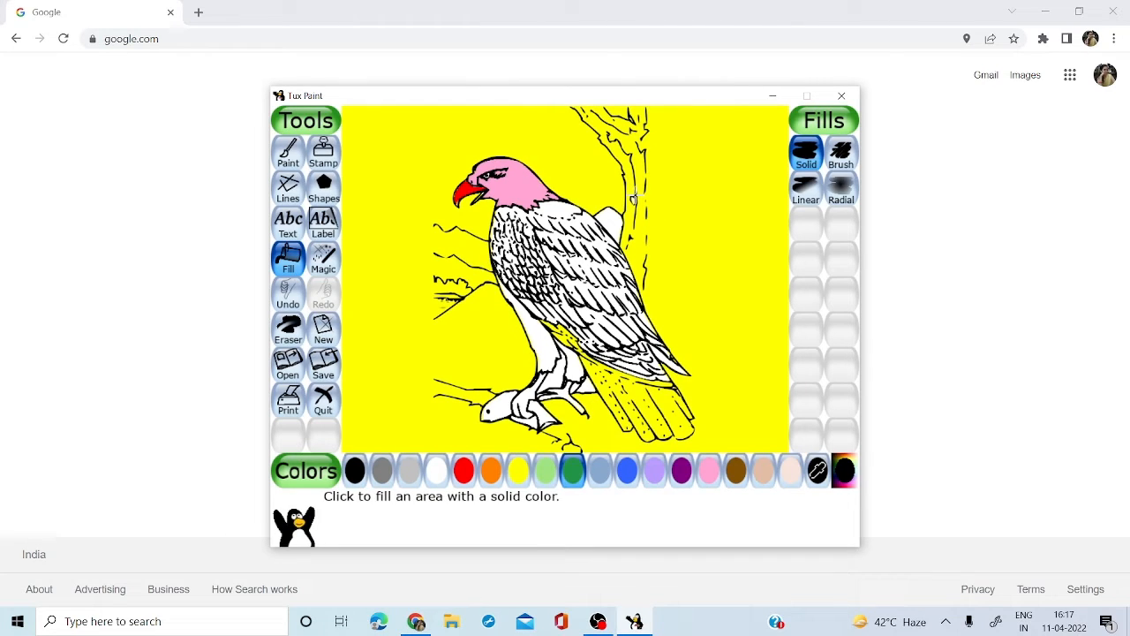
pyautogui.click(633, 199)
pyautogui.click(644, 163)
pyautogui.click(647, 241)
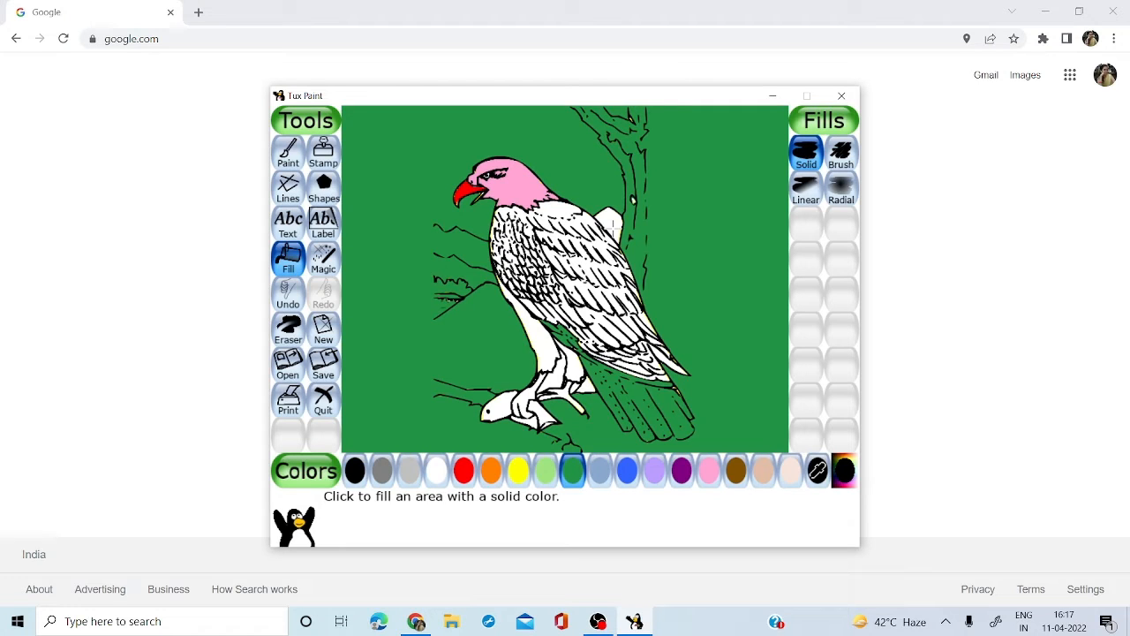
# Fill the eagle's upper wing and breast feathers with solid yellow
pyautogui.click(517, 473)
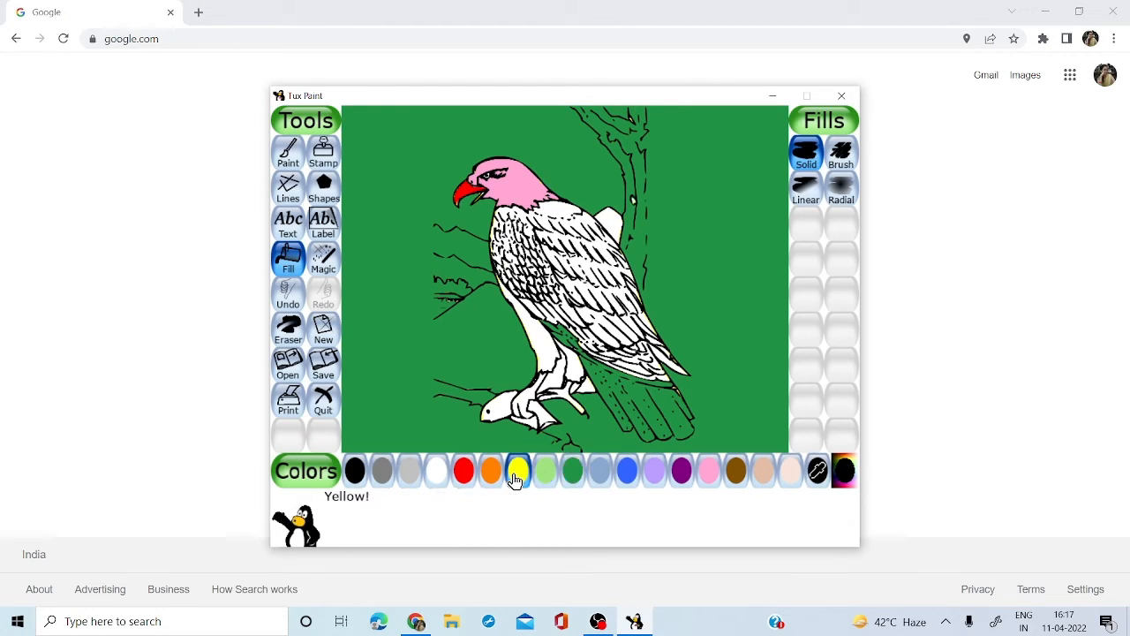
pyautogui.click(575, 256)
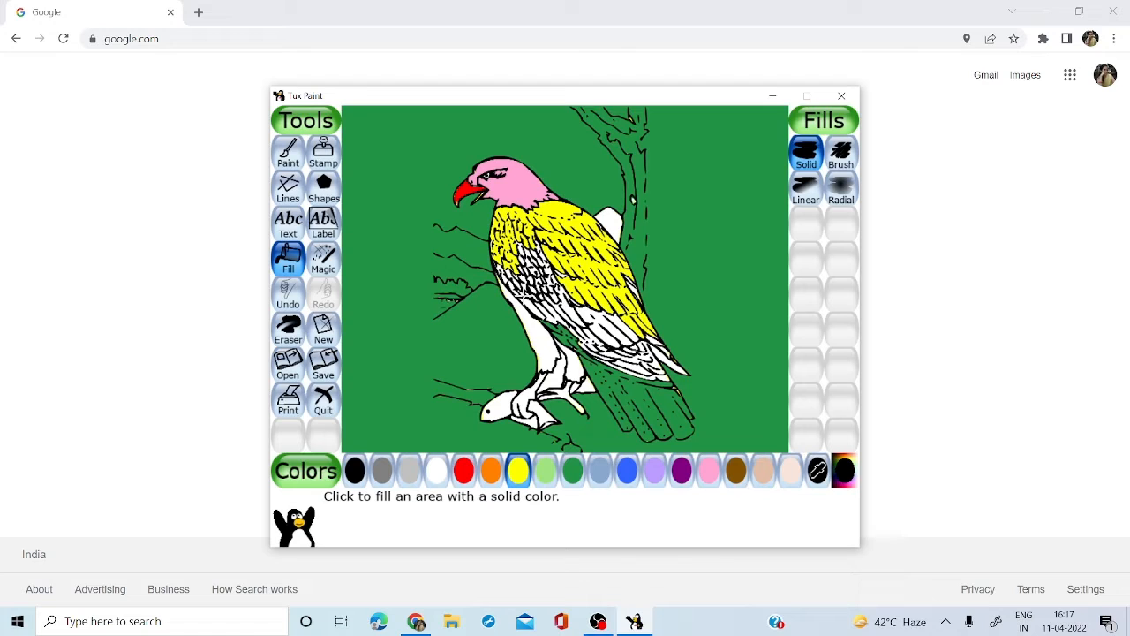
pyautogui.click(620, 328)
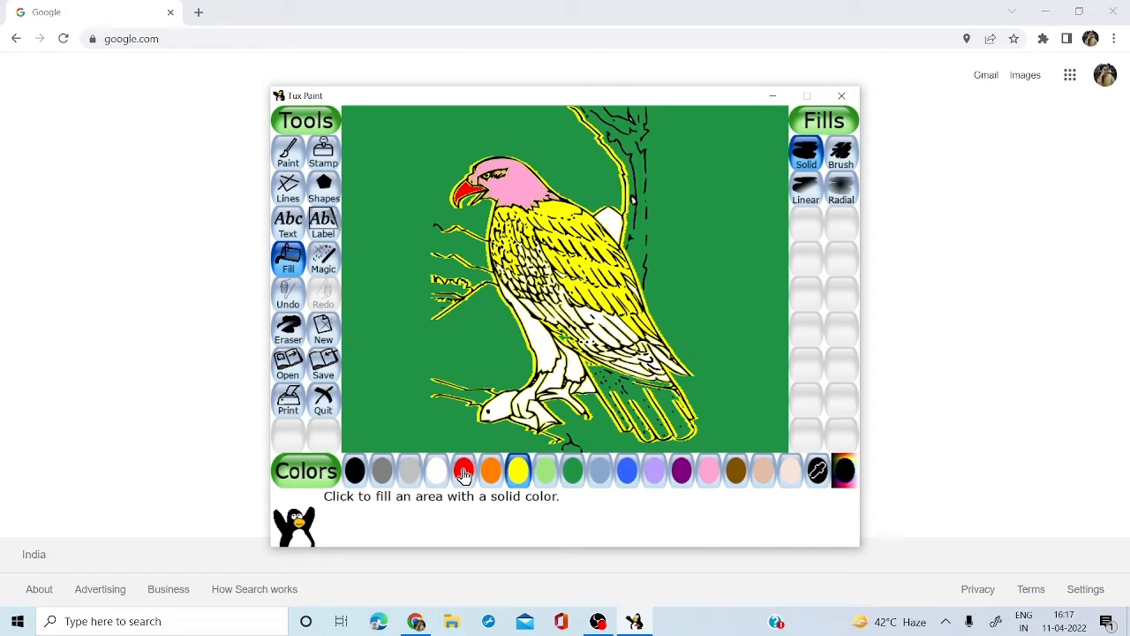
# Fill the eagle's legs and several lower wing feathers with solid purple
pyautogui.click(680, 471)
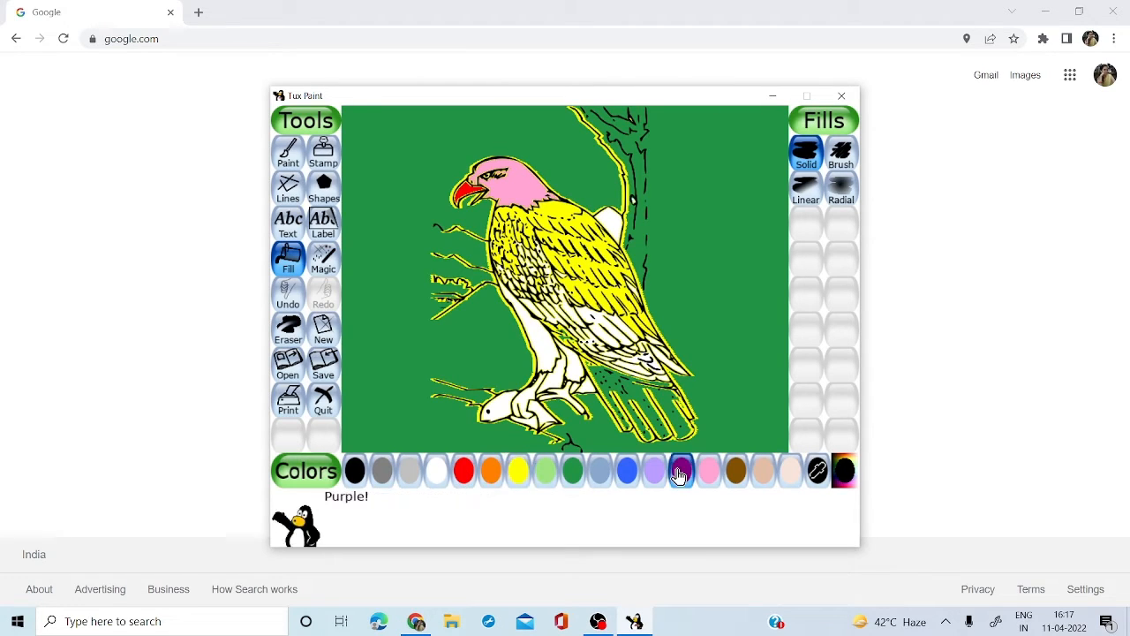
pyautogui.click(541, 347)
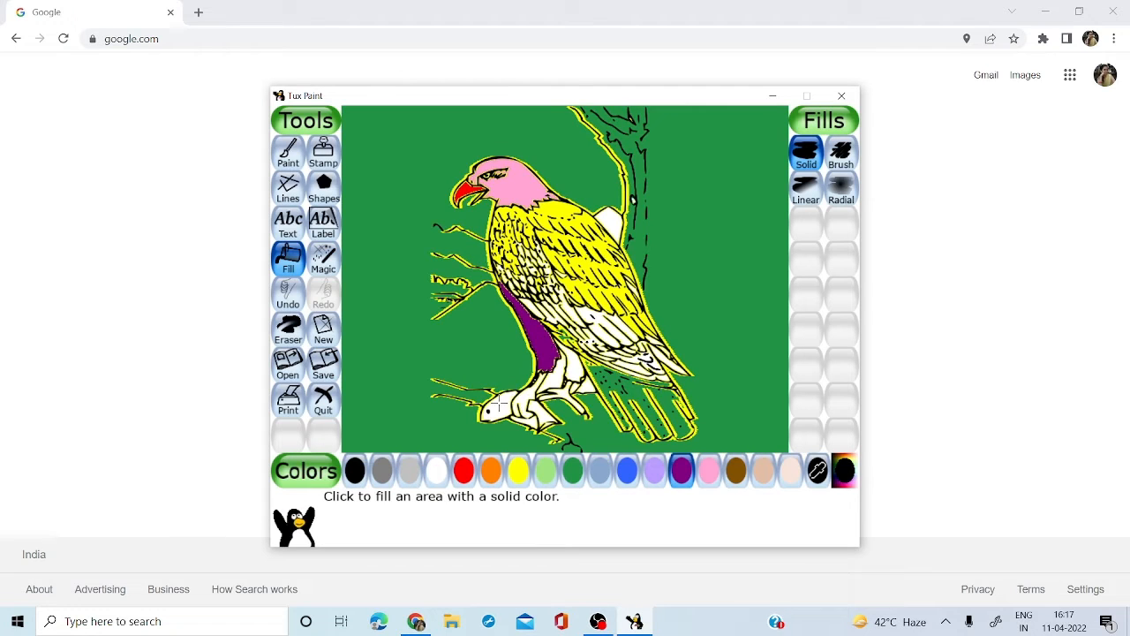
pyautogui.click(528, 399)
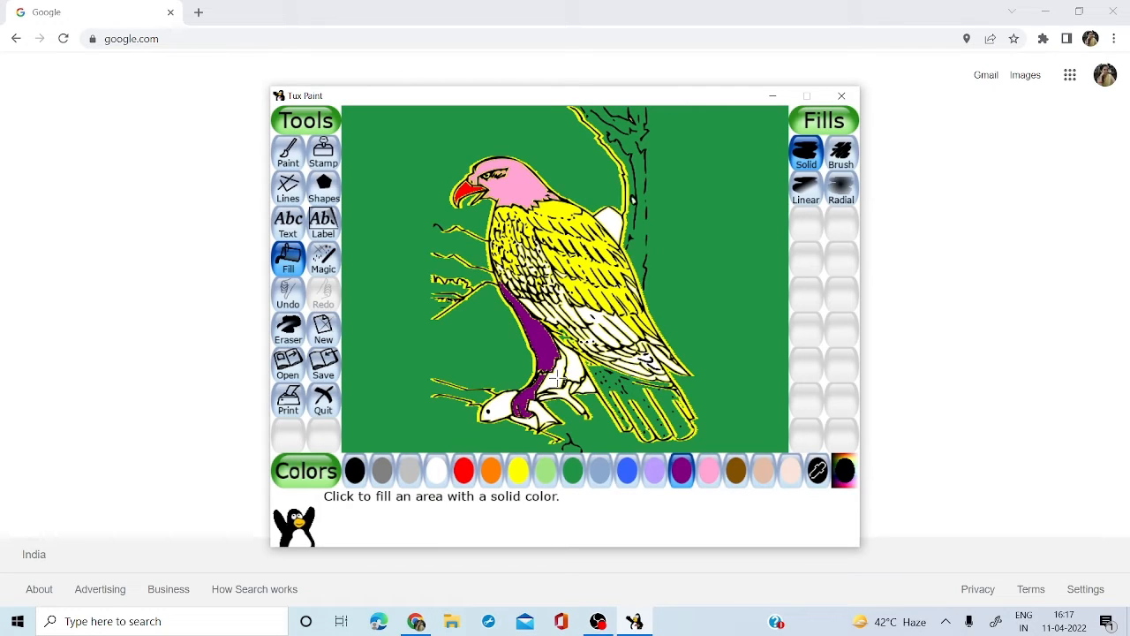
pyautogui.click(557, 376)
pyautogui.click(572, 362)
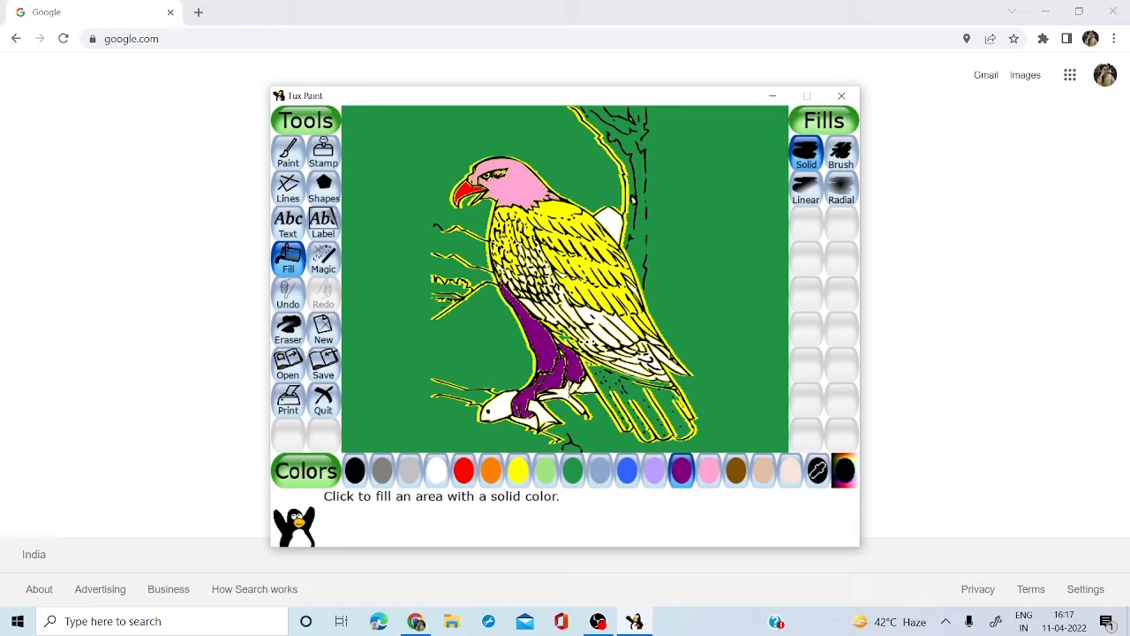
pyautogui.click(568, 386)
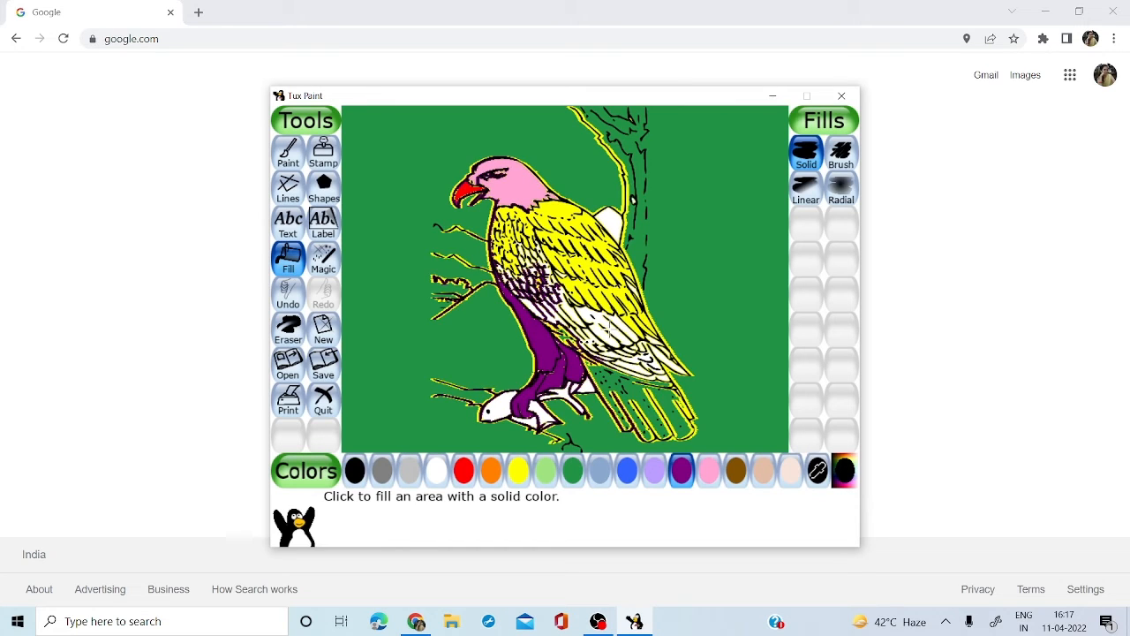
pyautogui.click(608, 328)
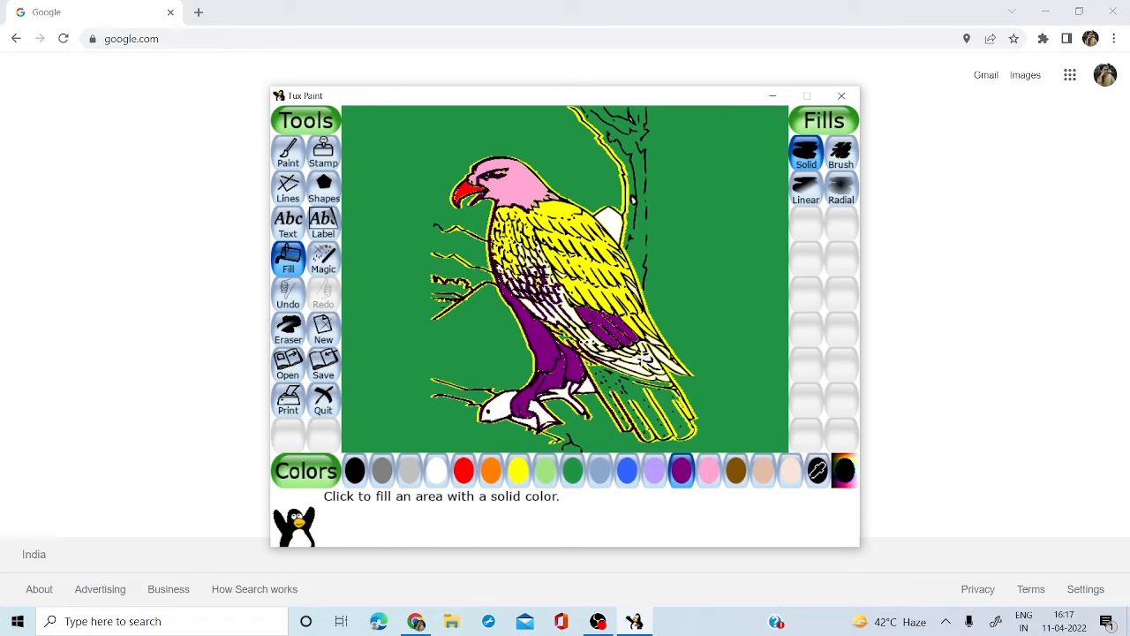
pyautogui.click(646, 363)
# Save the eagle picture and start a new drawing from the outlined vintage car picture
pyautogui.click(324, 370)
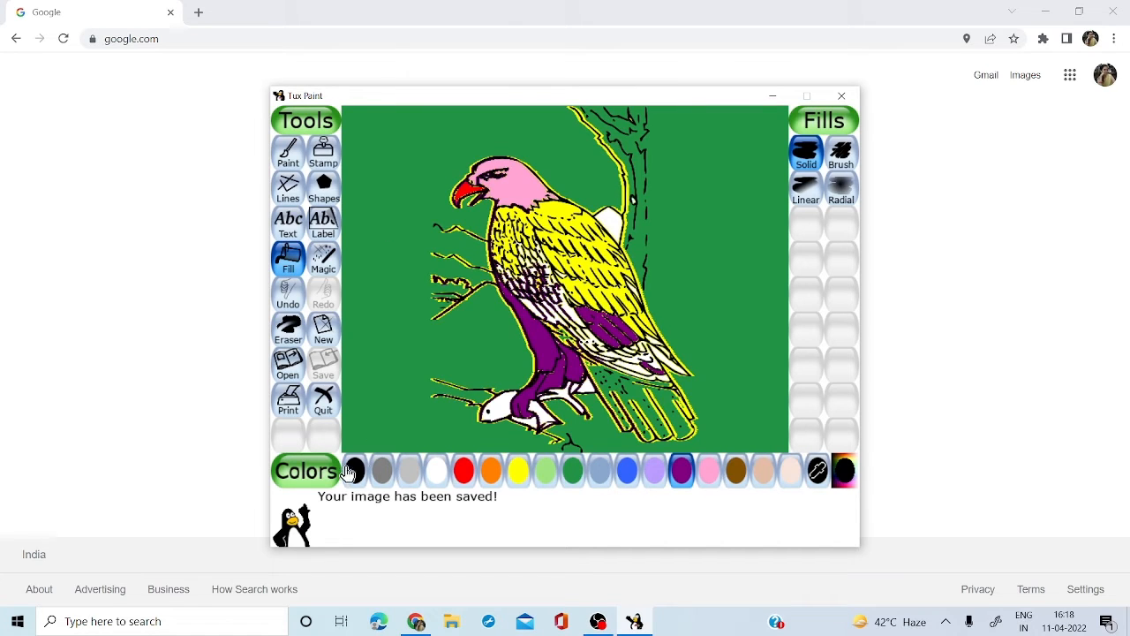
pyautogui.click(327, 329)
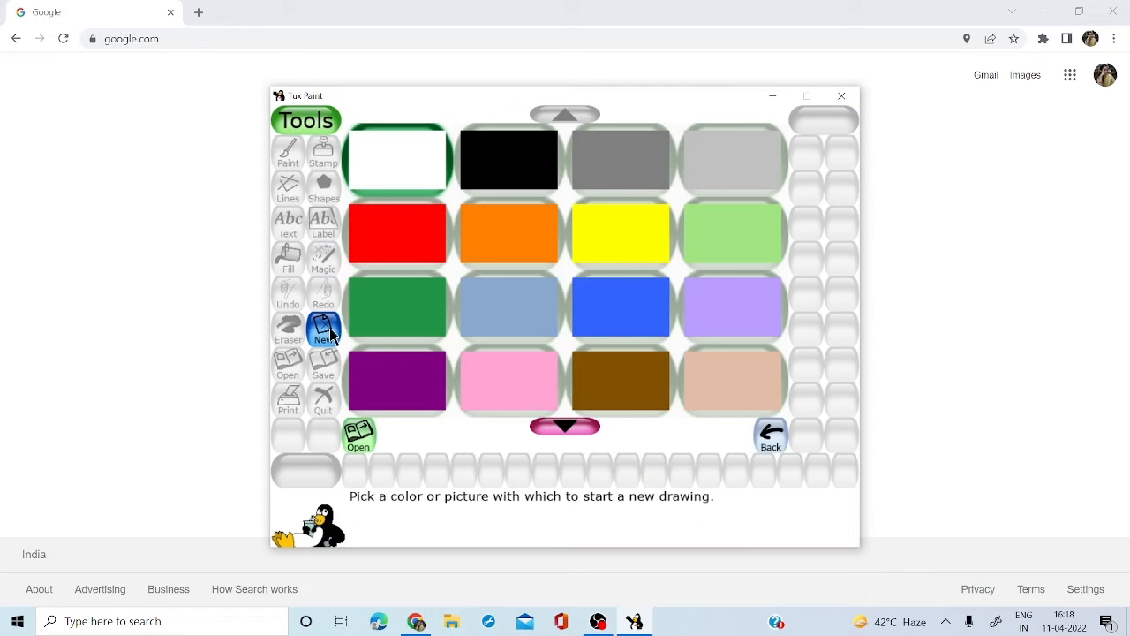
pyautogui.click(565, 425)
pyautogui.click(565, 426)
pyautogui.click(565, 425)
pyautogui.click(564, 424)
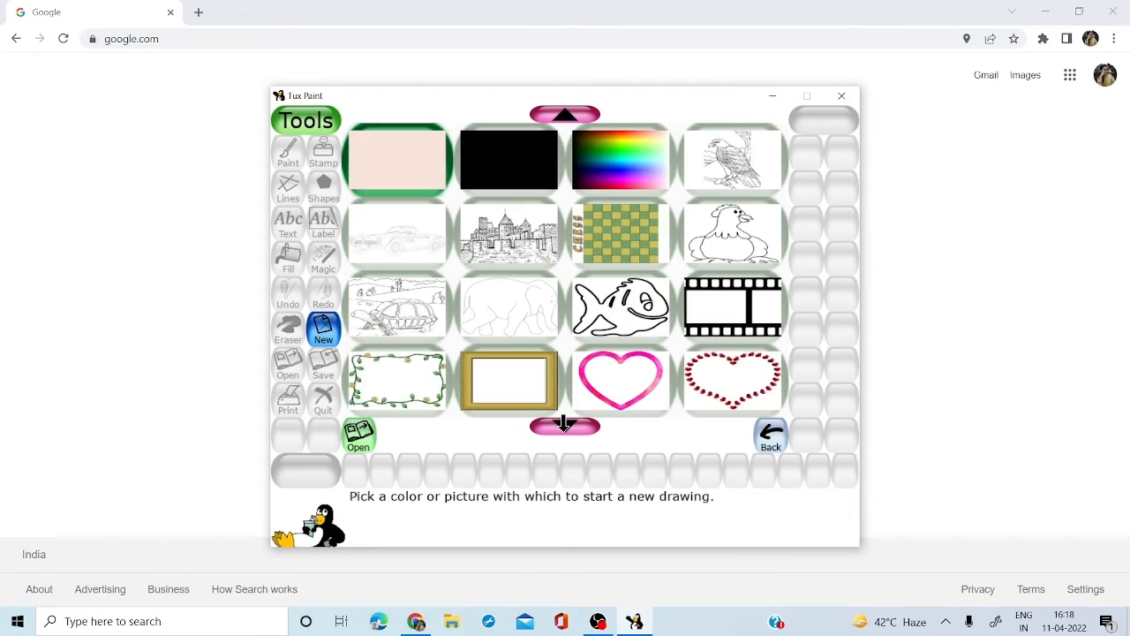
pyautogui.click(565, 426)
pyautogui.click(564, 426)
pyautogui.click(564, 426)
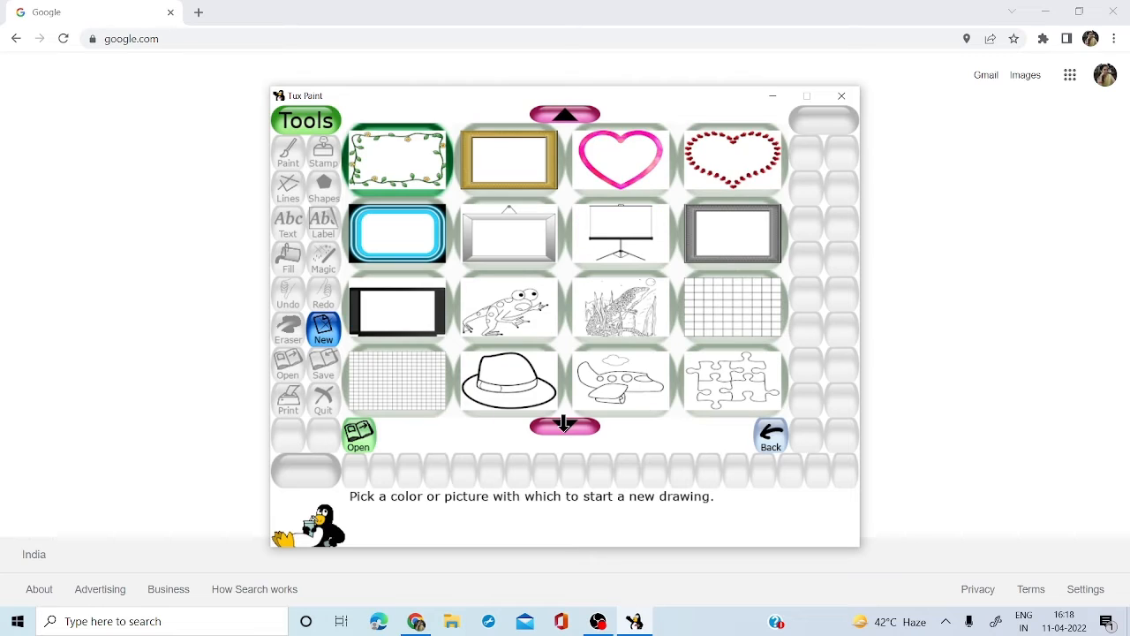
pyautogui.click(564, 426)
pyautogui.click(564, 426)
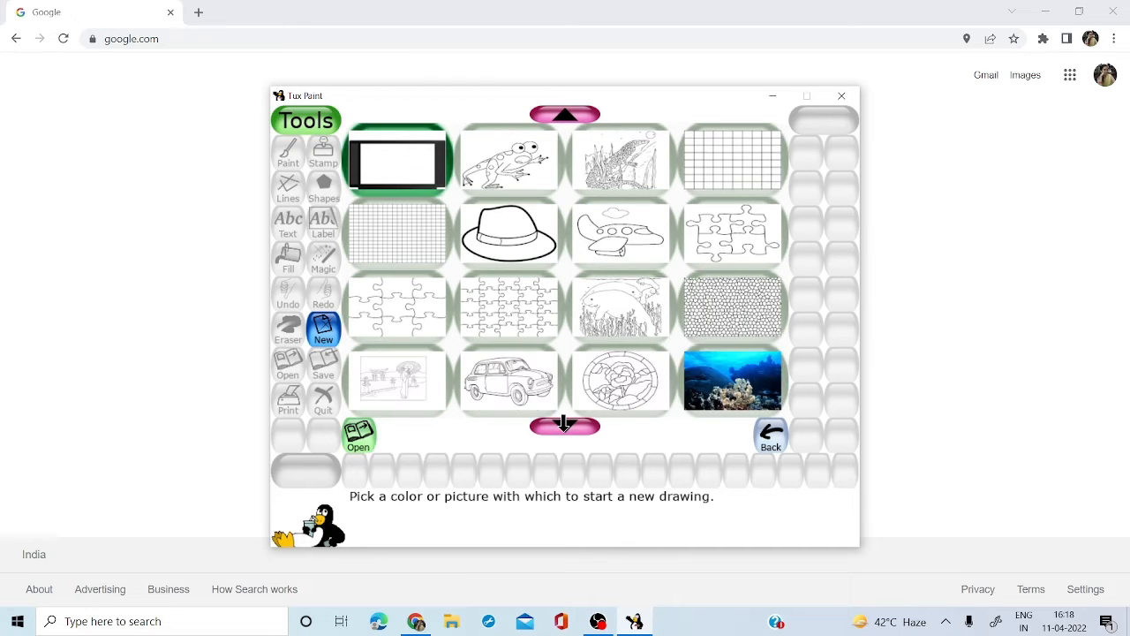
pyautogui.click(521, 394)
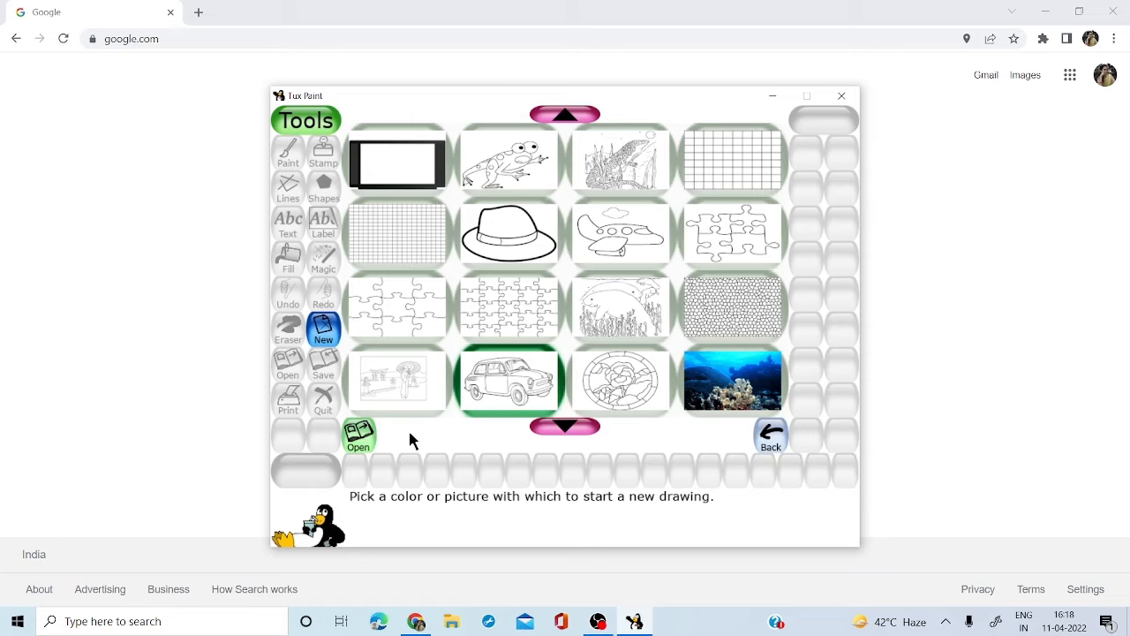
pyautogui.click(359, 435)
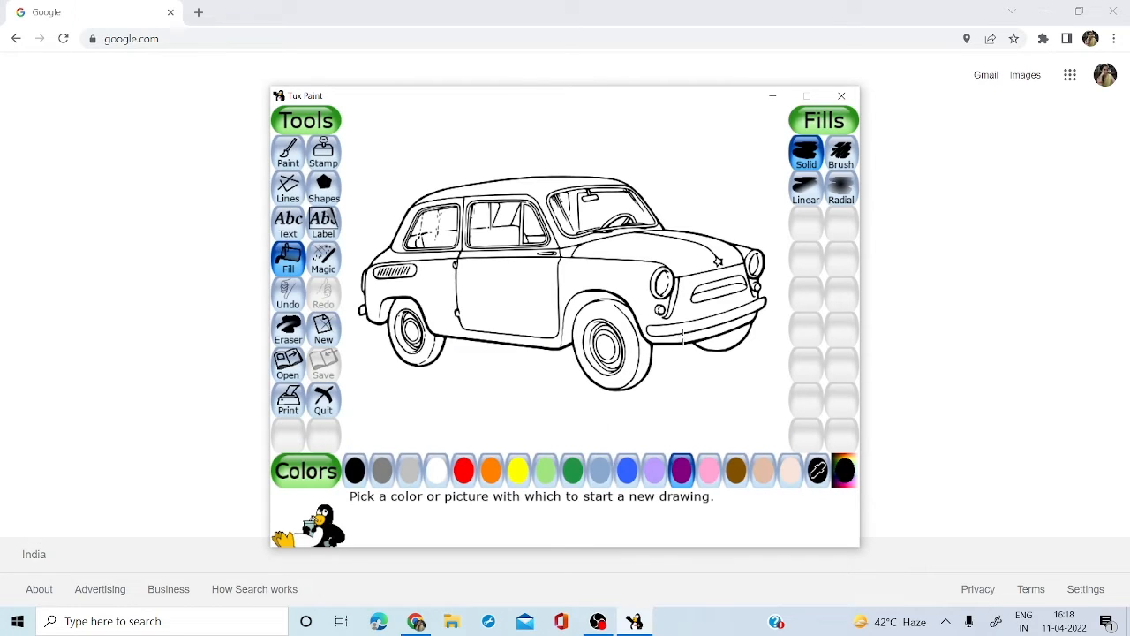
# Fill the car's bonnet and roof with solid red
pyautogui.click(466, 475)
pyautogui.click(663, 253)
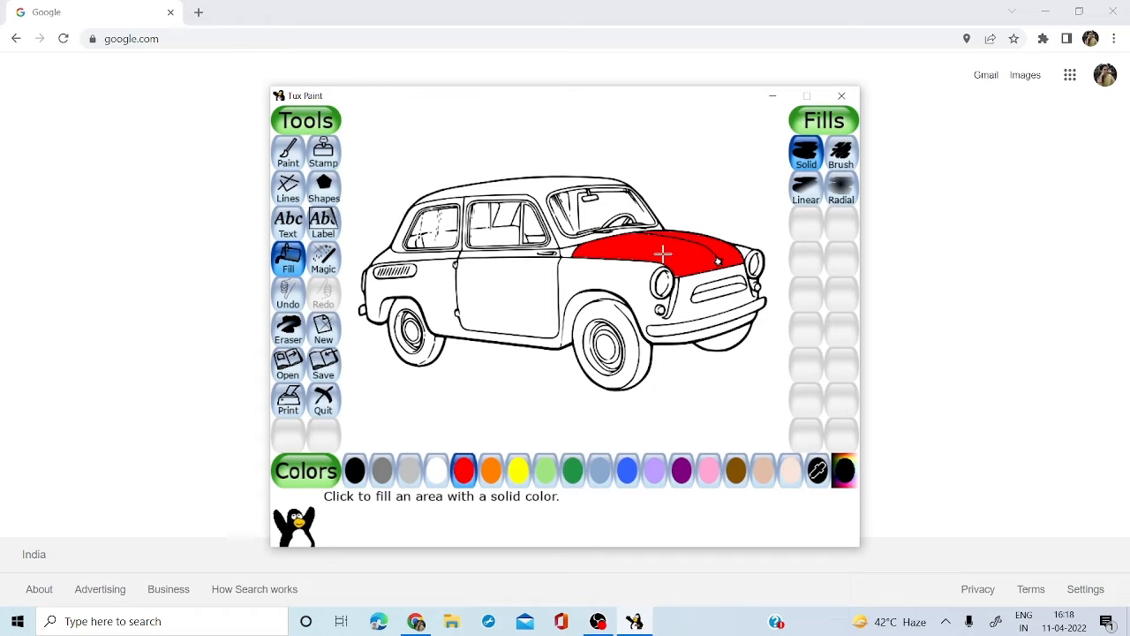
pyautogui.click(533, 188)
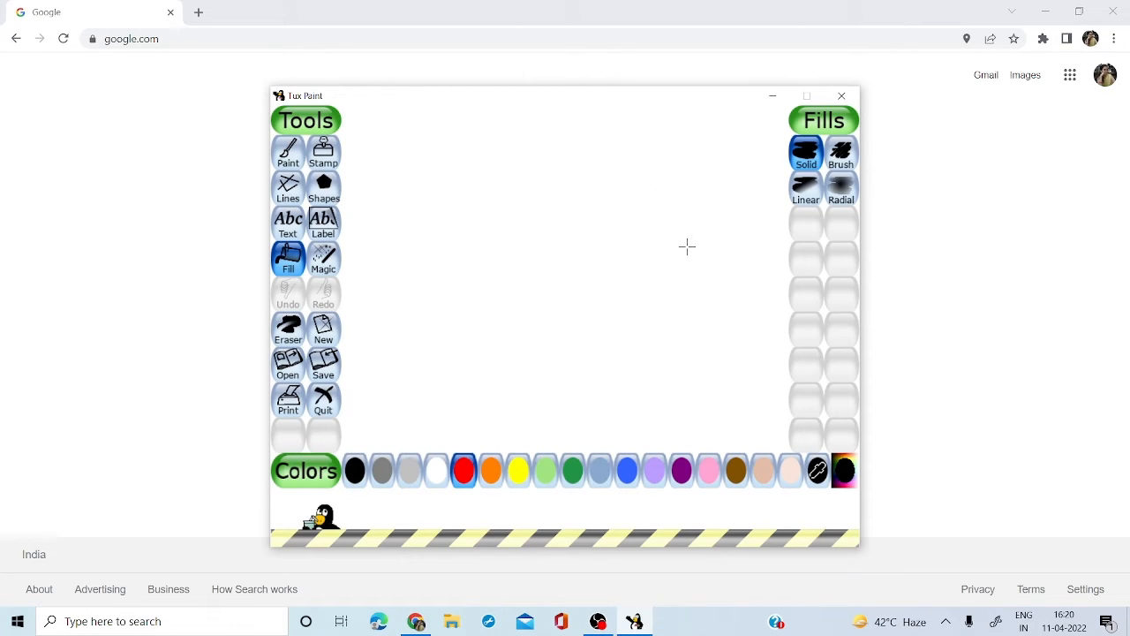
# Choose the rainbow lorikeet stamp and place two copies side by side in the upper part of the blank canvas
pyautogui.click(322, 162)
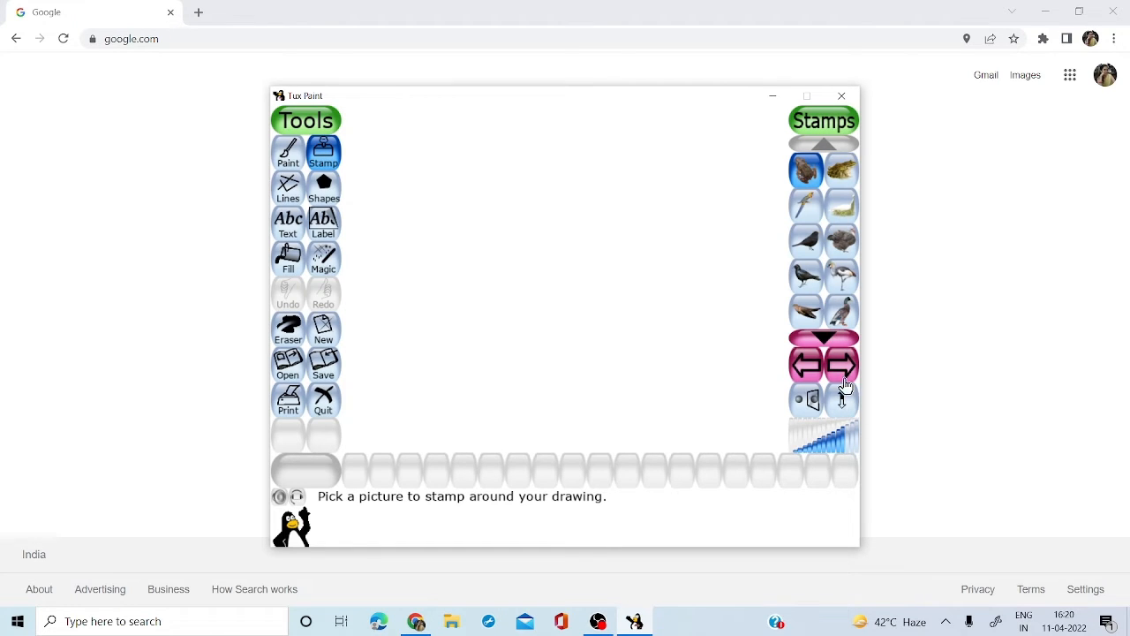
pyautogui.click(824, 335)
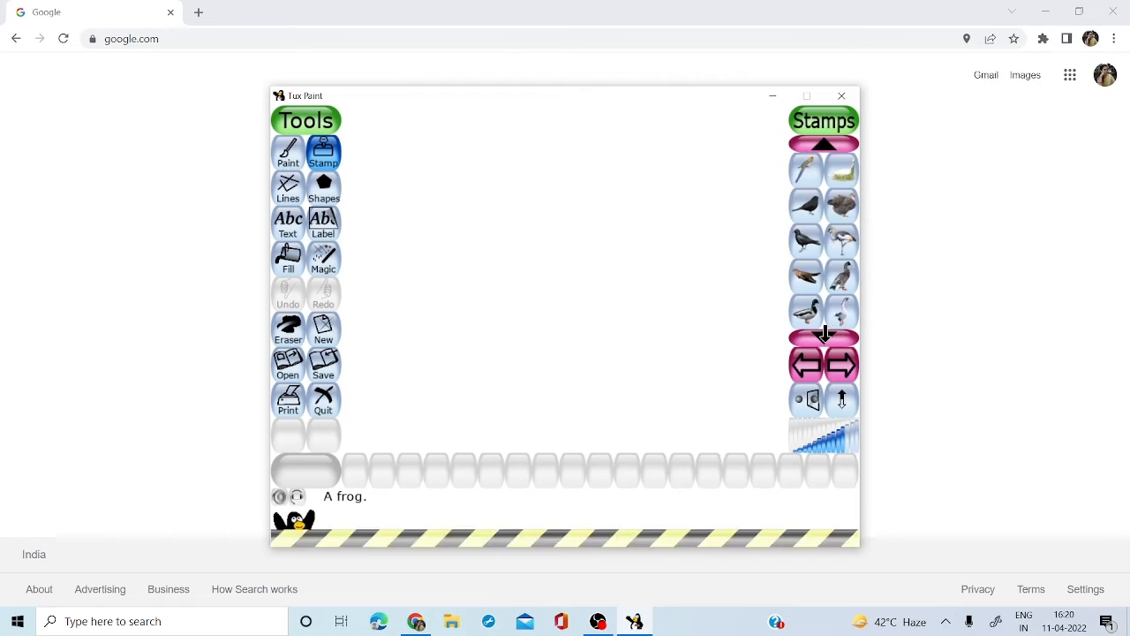
pyautogui.click(824, 336)
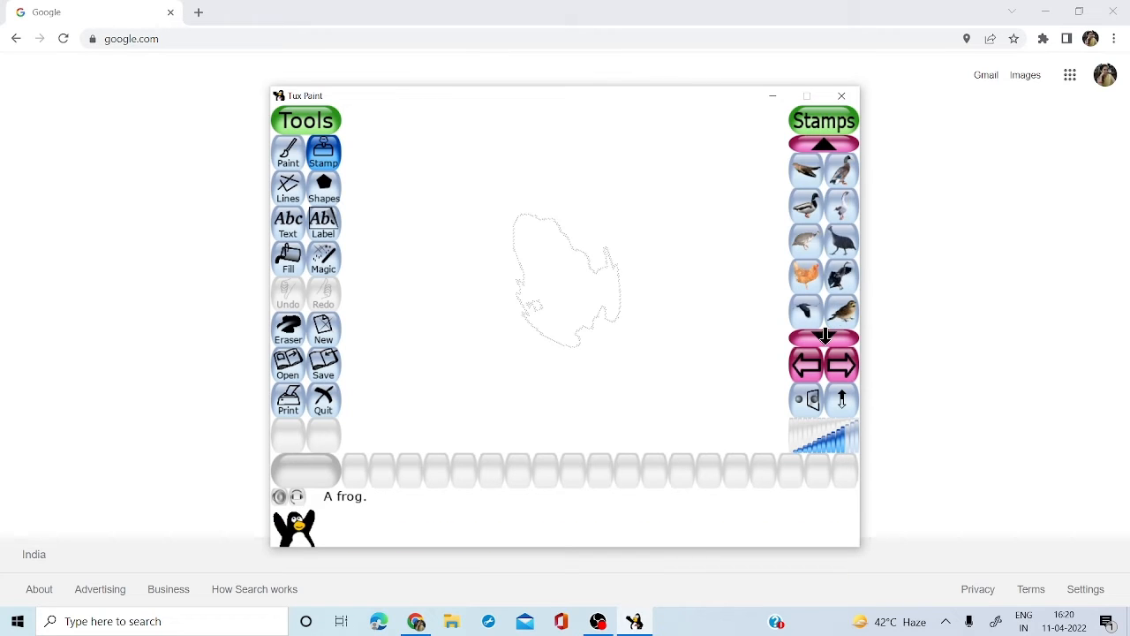
pyautogui.click(824, 335)
pyautogui.click(824, 335)
pyautogui.click(826, 336)
pyautogui.click(825, 335)
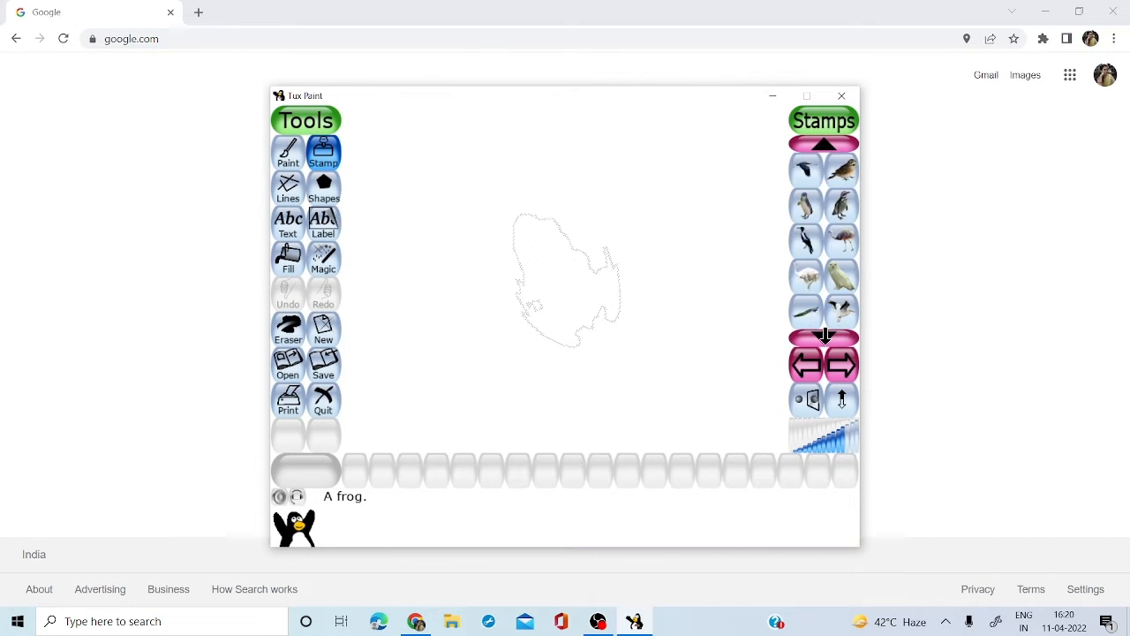
pyautogui.click(826, 336)
pyautogui.click(826, 335)
pyautogui.click(826, 336)
pyautogui.click(825, 336)
pyautogui.click(825, 336)
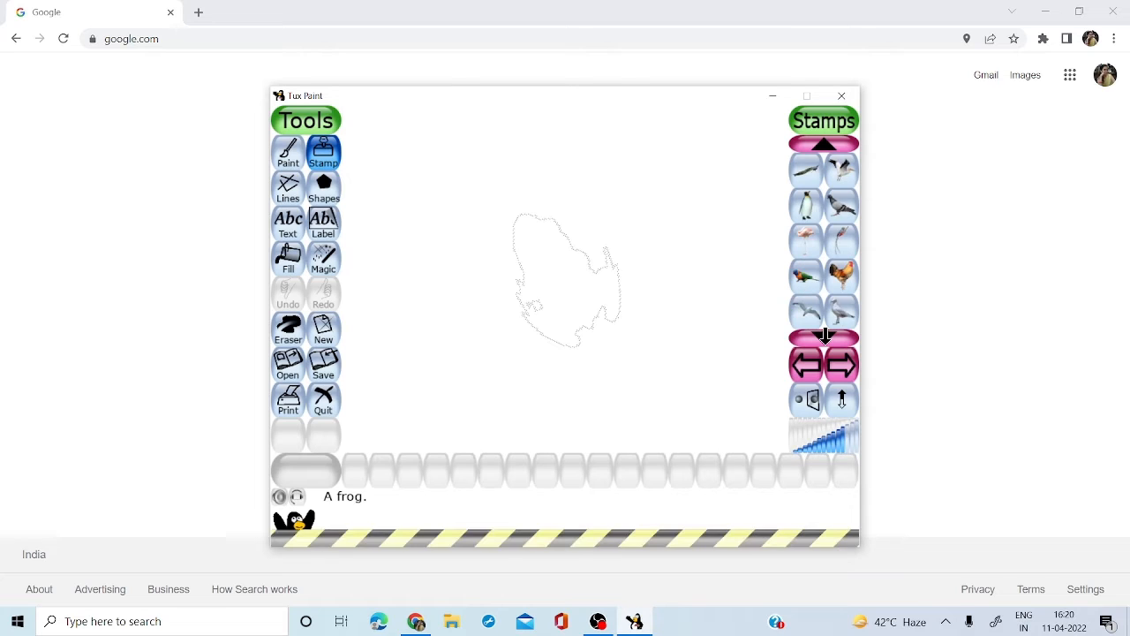
pyautogui.click(825, 335)
pyautogui.click(826, 336)
pyautogui.click(807, 173)
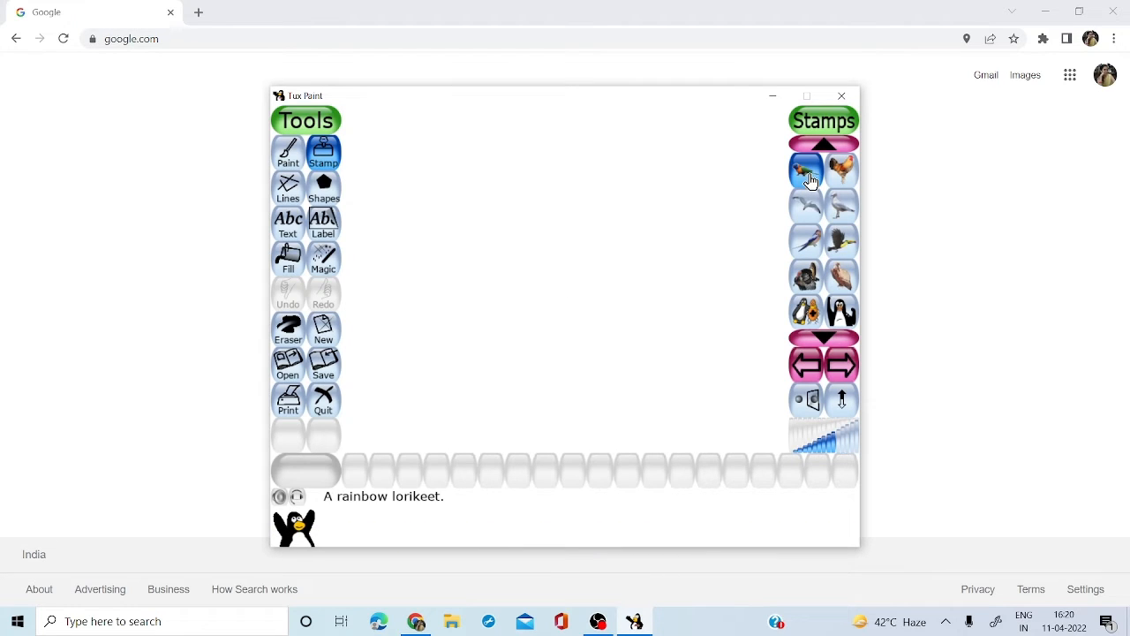
pyautogui.click(461, 173)
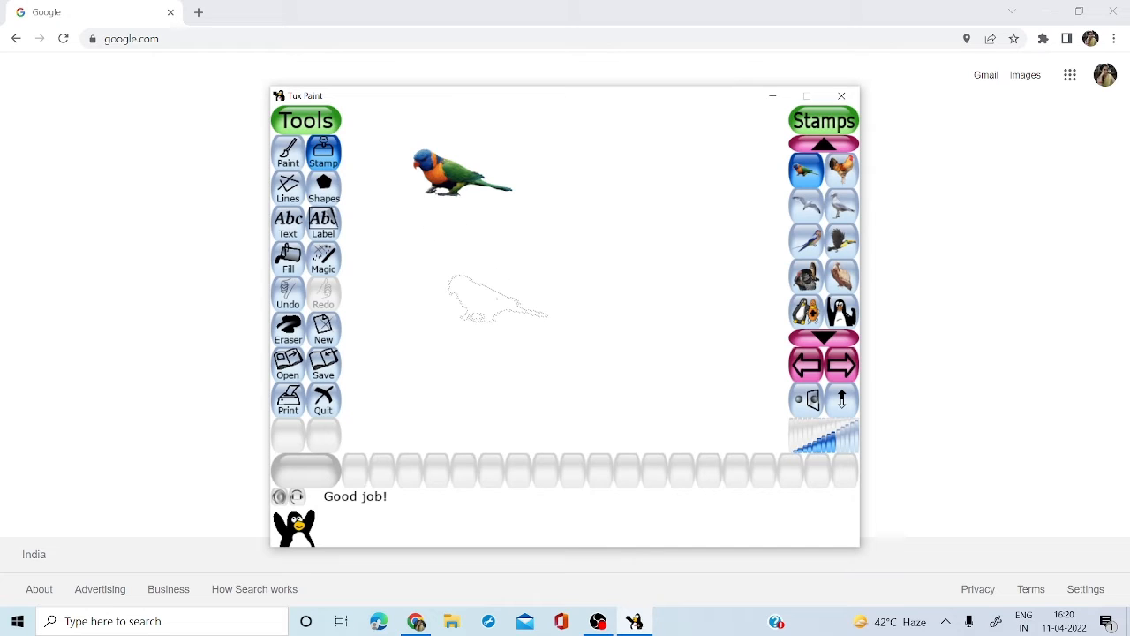
pyautogui.click(568, 148)
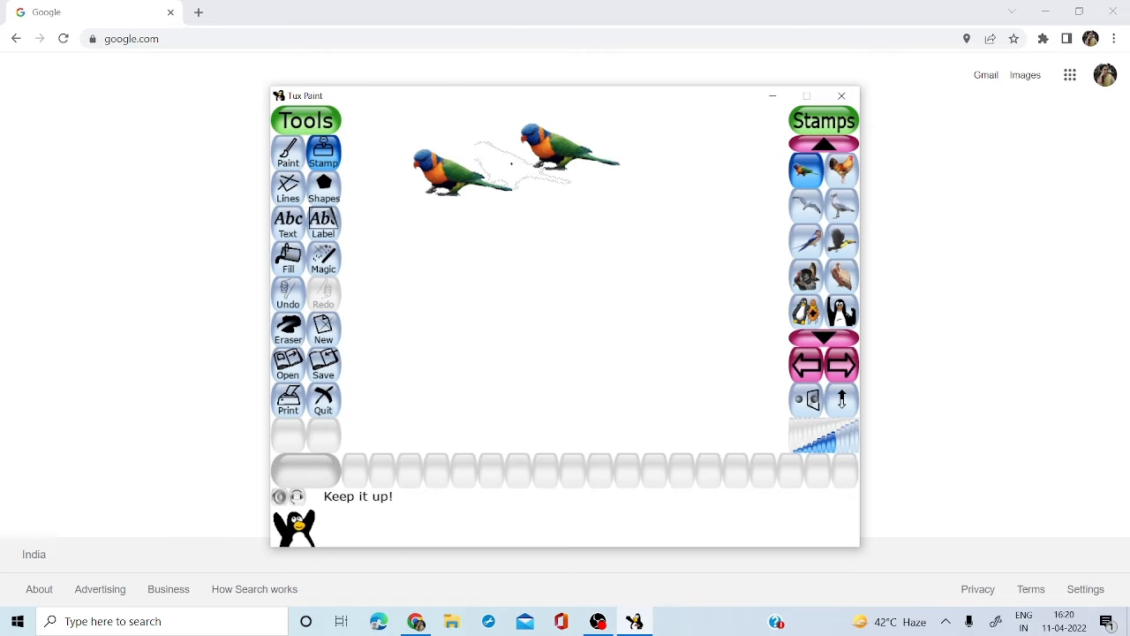
# Stamp a much larger rainbow lorikeet in the middle of the canvas and a tiny one above its tail
pyautogui.click(845, 445)
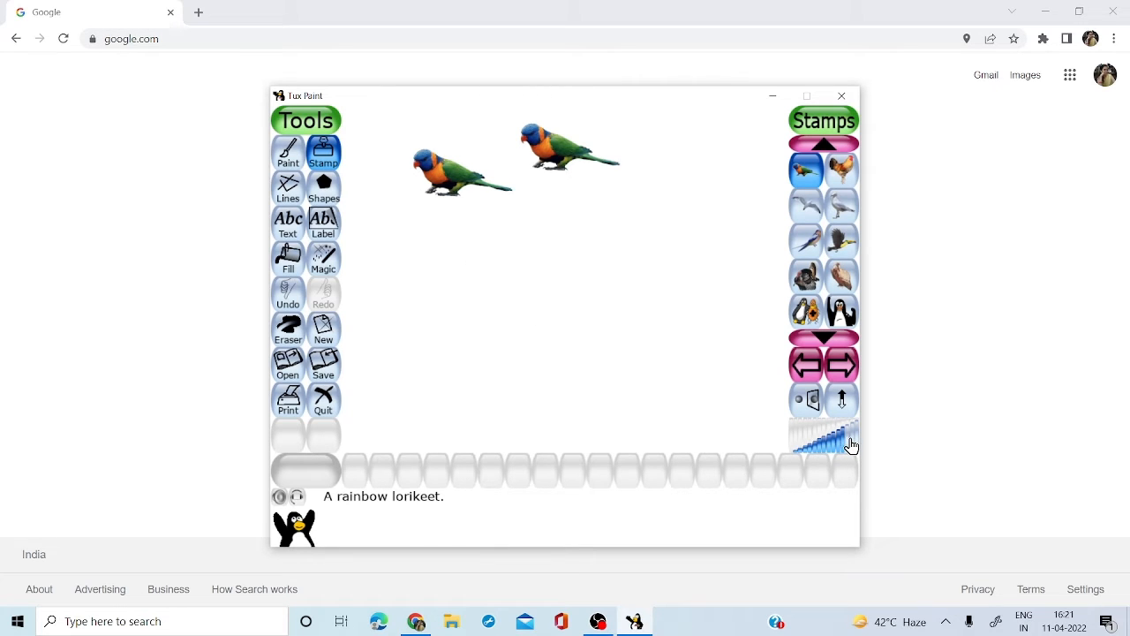
pyautogui.click(850, 442)
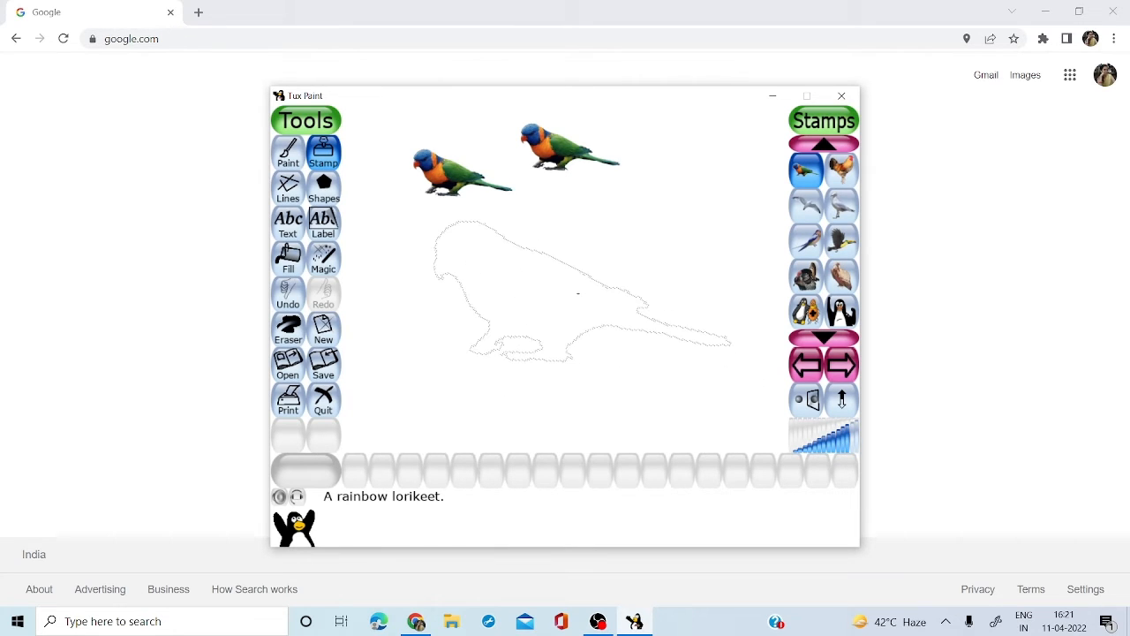
pyautogui.click(577, 293)
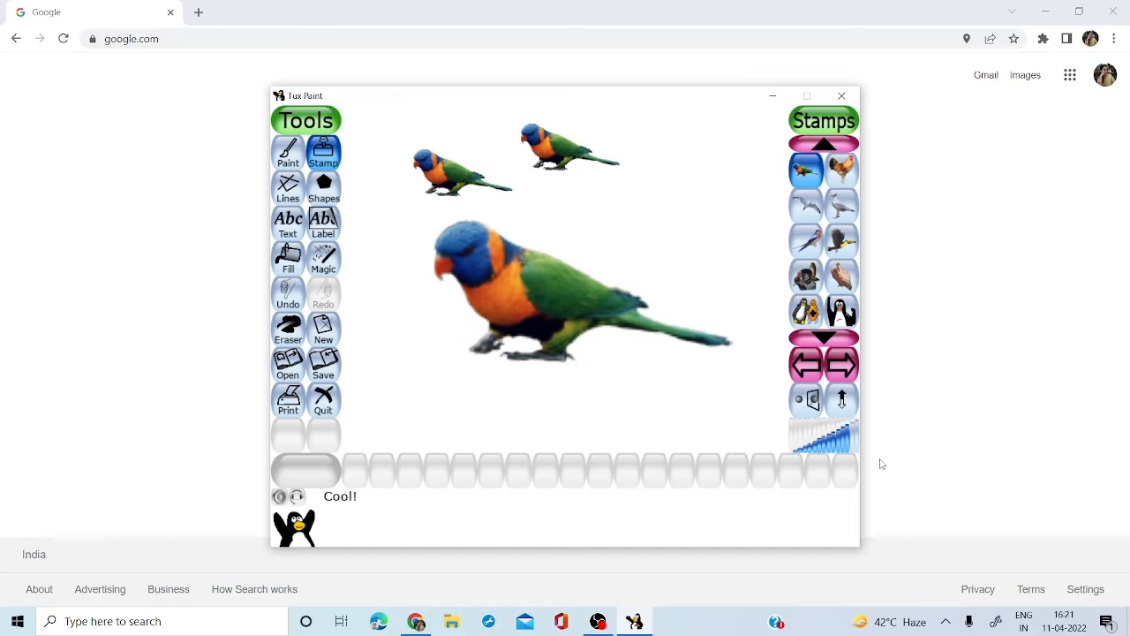
pyautogui.click(803, 452)
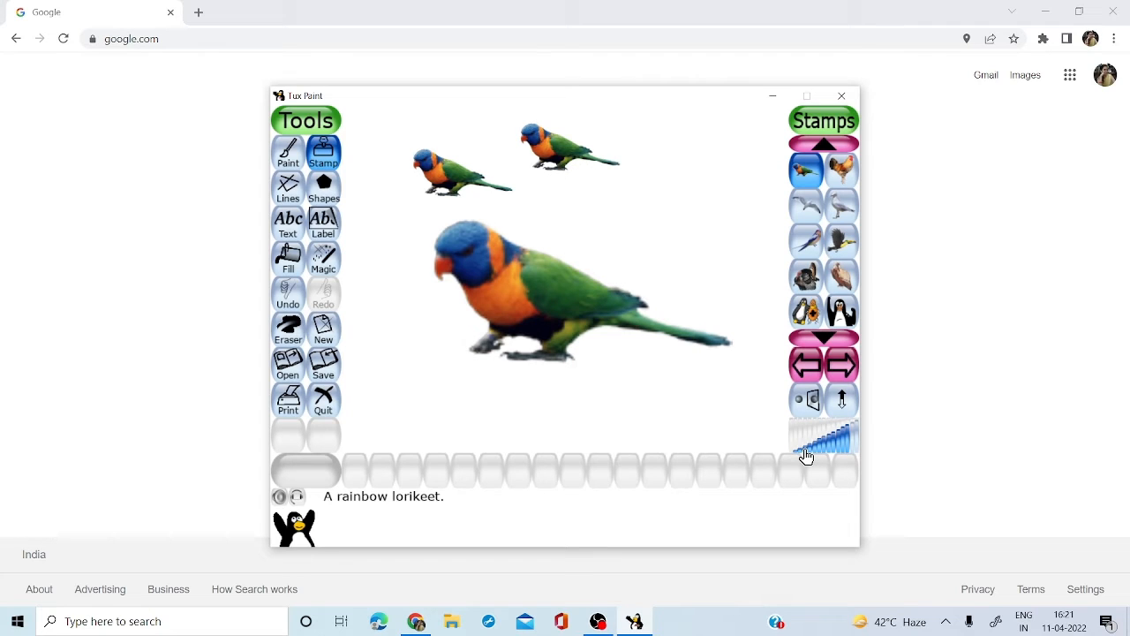
pyautogui.click(674, 211)
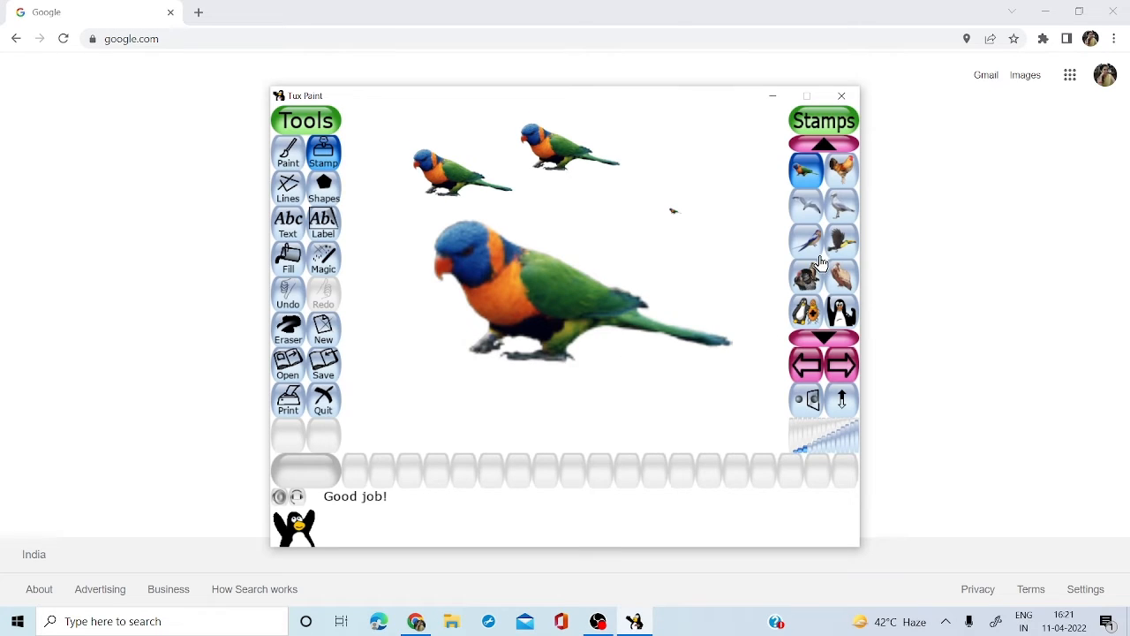
# Place a small, horizontally mirrored rainbow lorikeet just below the tiny one
pyautogui.click(827, 450)
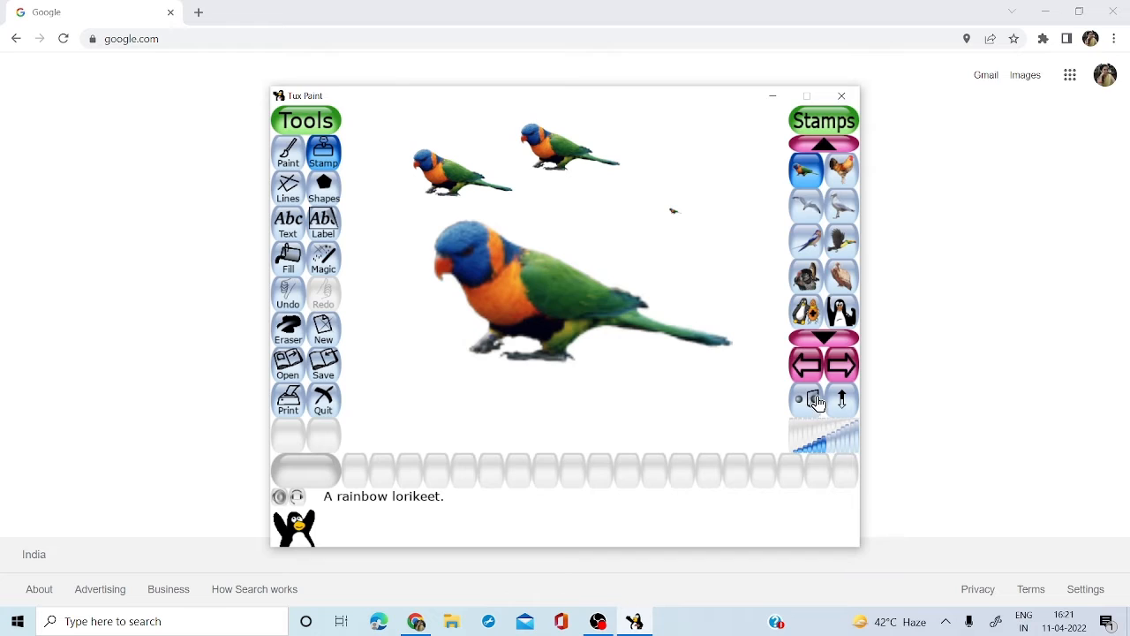
pyautogui.click(816, 404)
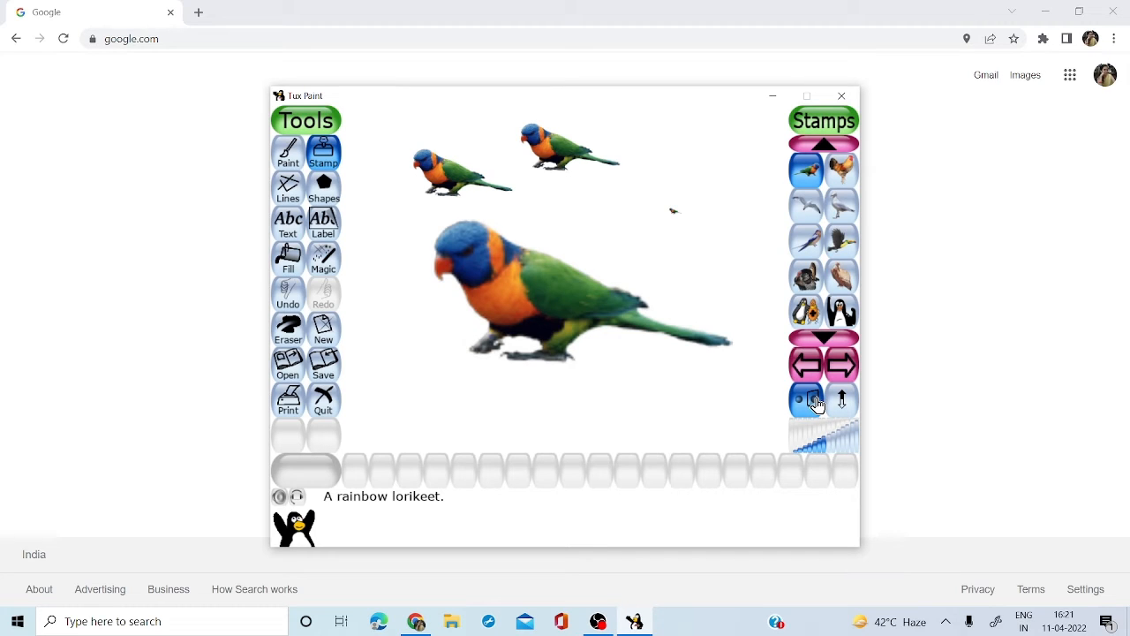
pyautogui.click(698, 234)
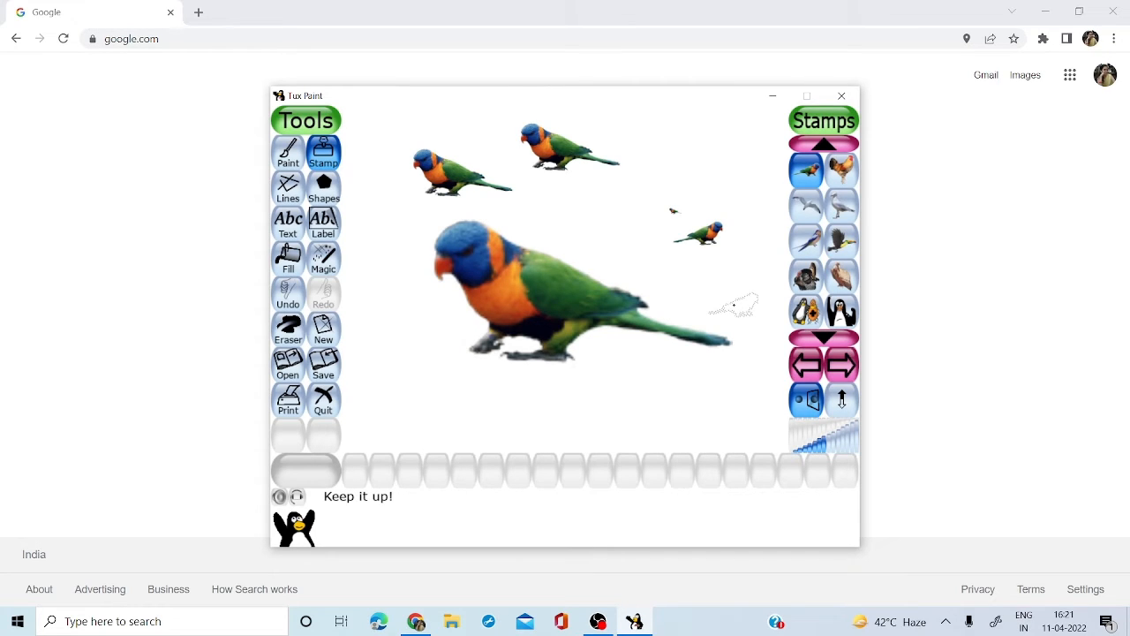
# Stamp a larger, horizontally mirrored rainbow lorikeet below the big bird's tail
pyautogui.click(840, 449)
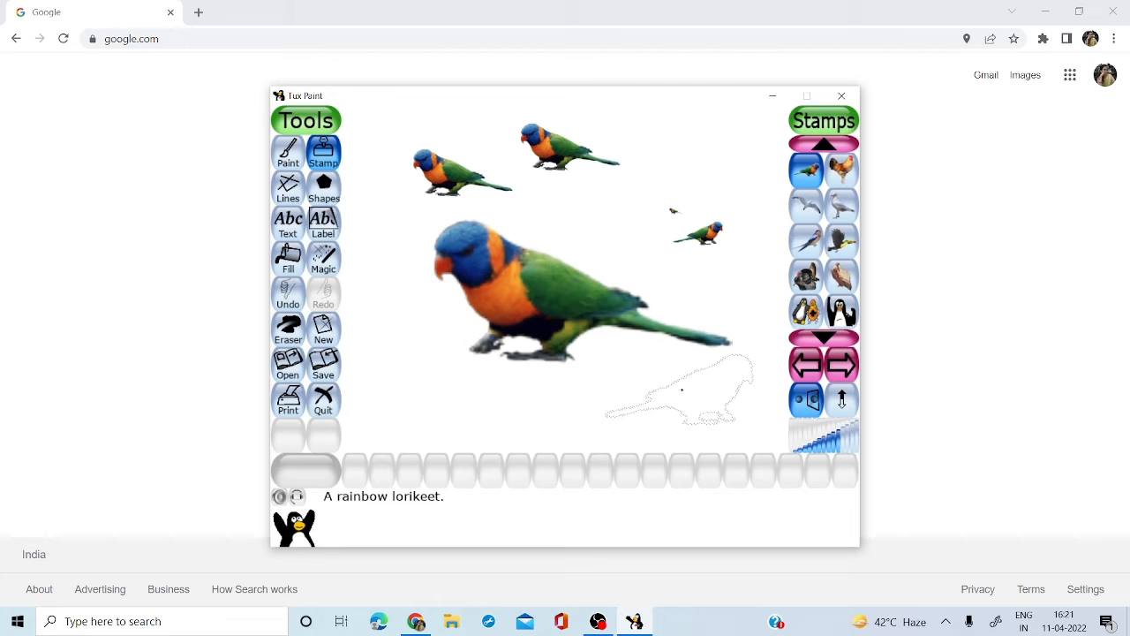
pyautogui.click(682, 389)
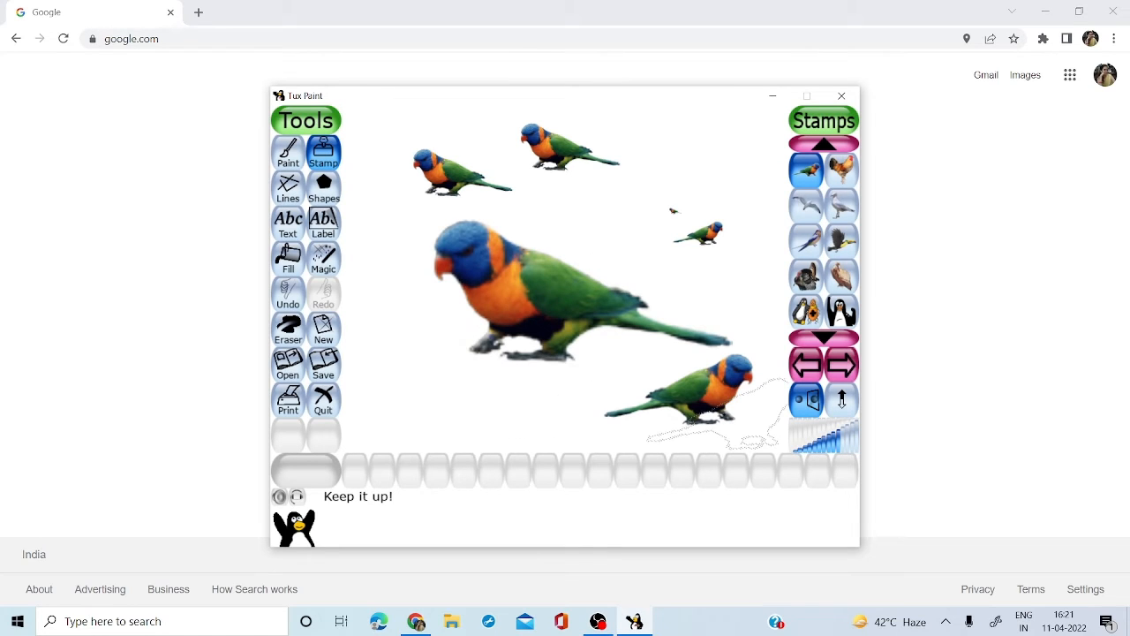
# Find the toy rocket among the space stamps and place one above the two smallest lorikeets
pyautogui.click(820, 347)
pyautogui.click(820, 347)
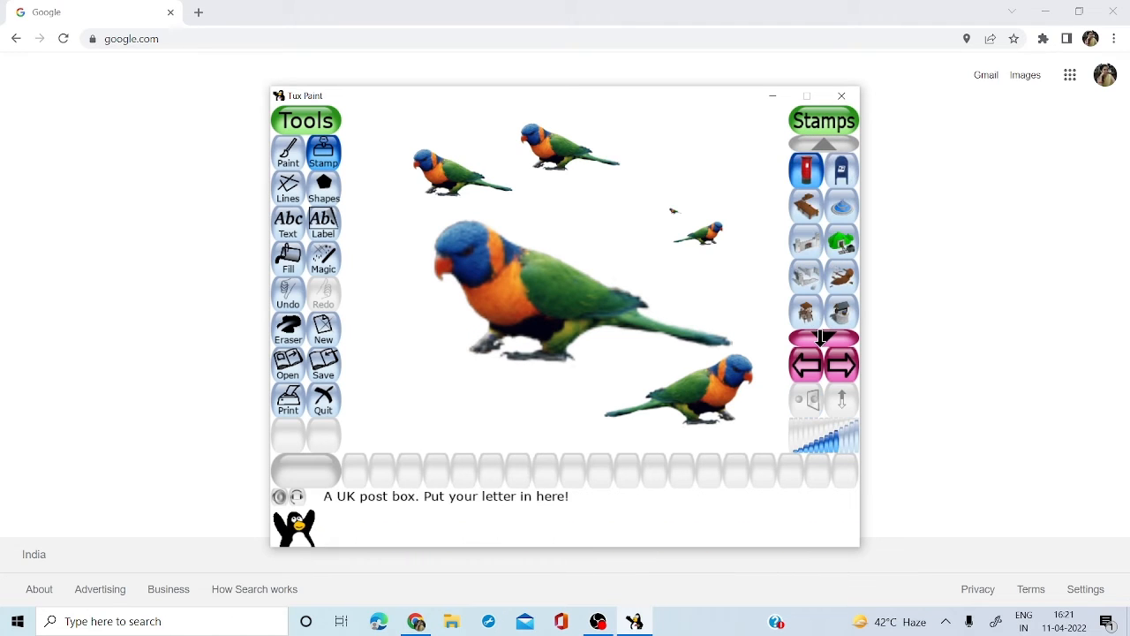
pyautogui.click(820, 347)
pyautogui.click(820, 336)
pyautogui.click(821, 336)
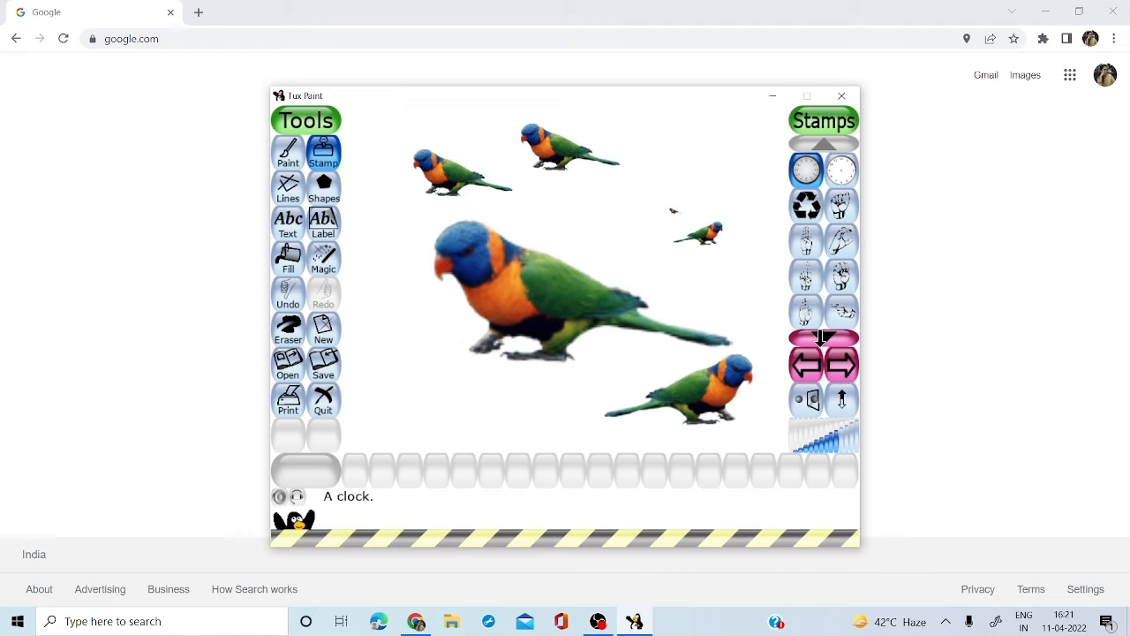
pyautogui.click(821, 336)
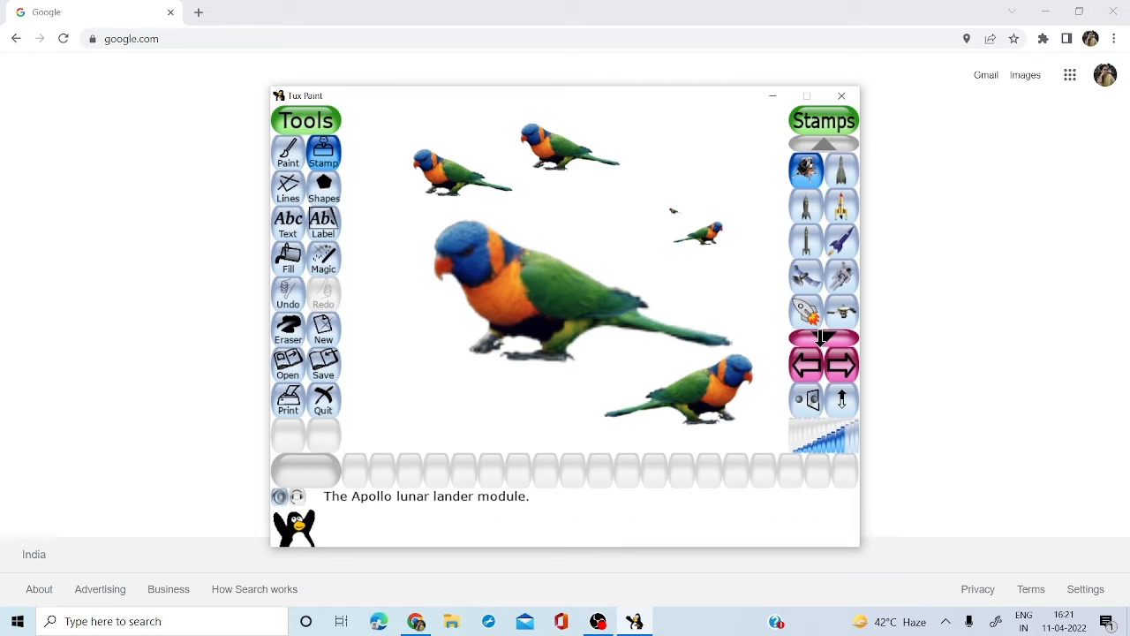
pyautogui.click(807, 313)
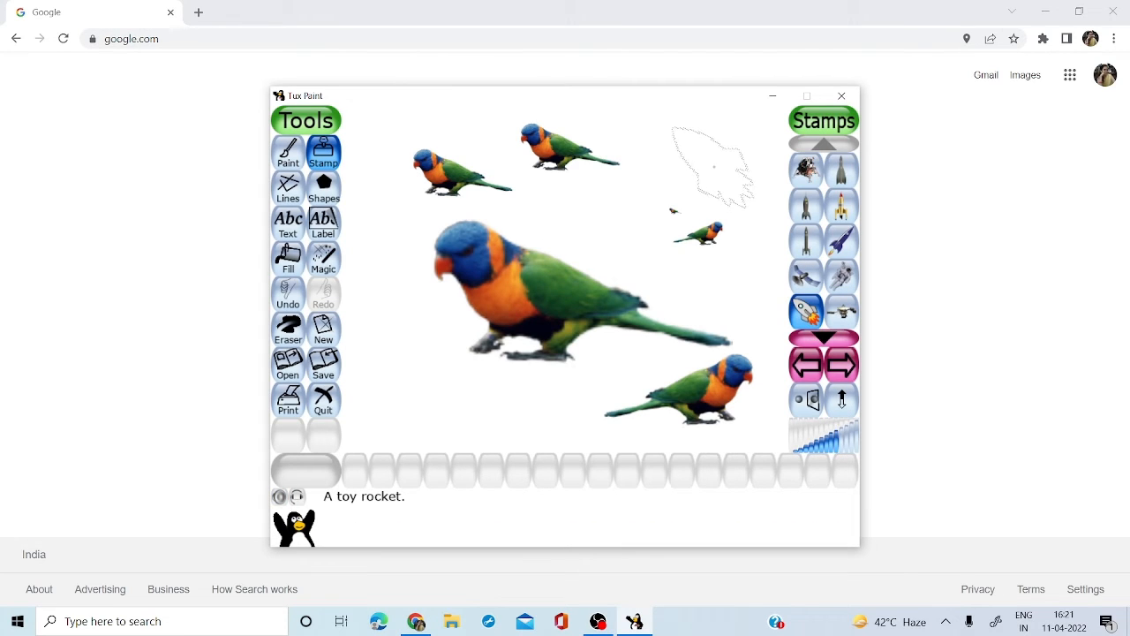
pyautogui.click(713, 167)
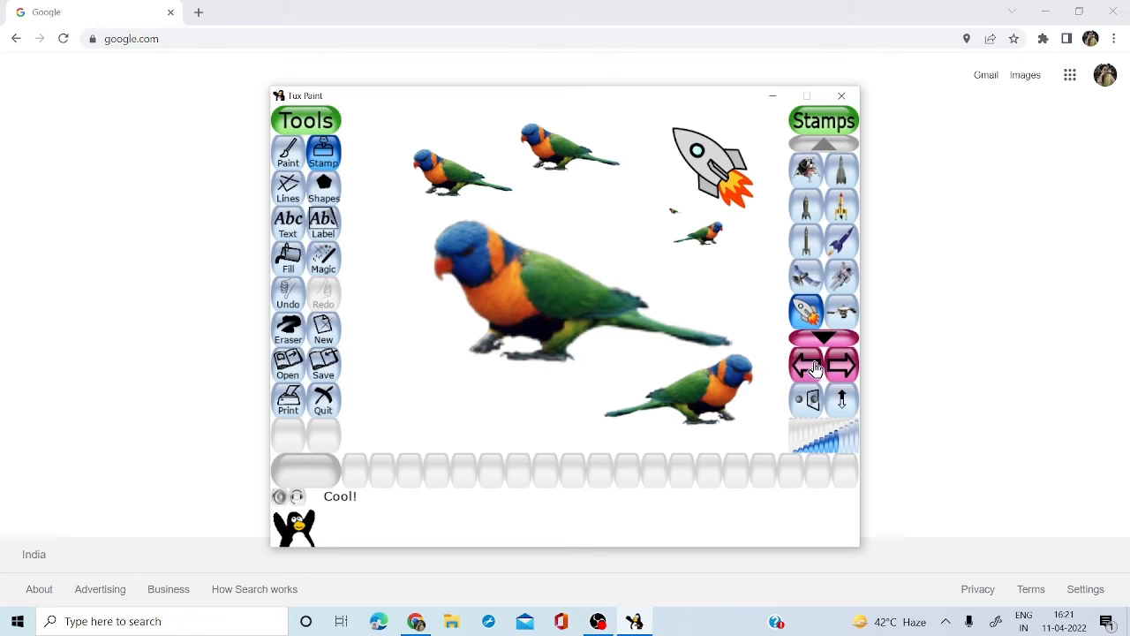
# Stamp a horizontally mirrored rocket at the lower left of the canvas, plus two also flipped vertically above and below the big lorikeet
pyautogui.click(813, 407)
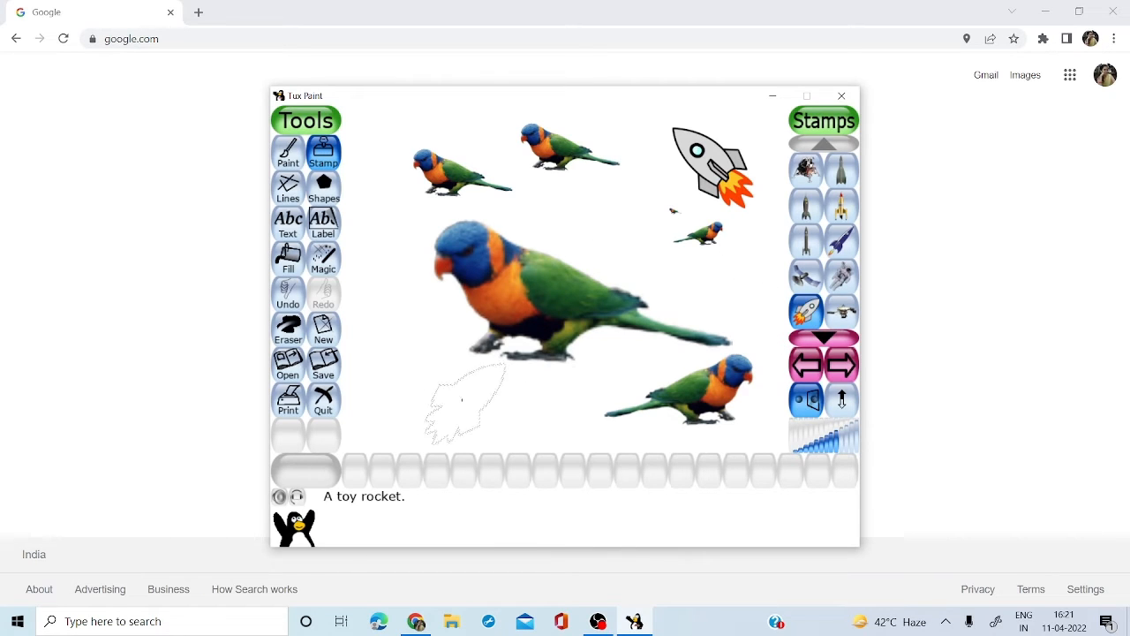
pyautogui.click(428, 384)
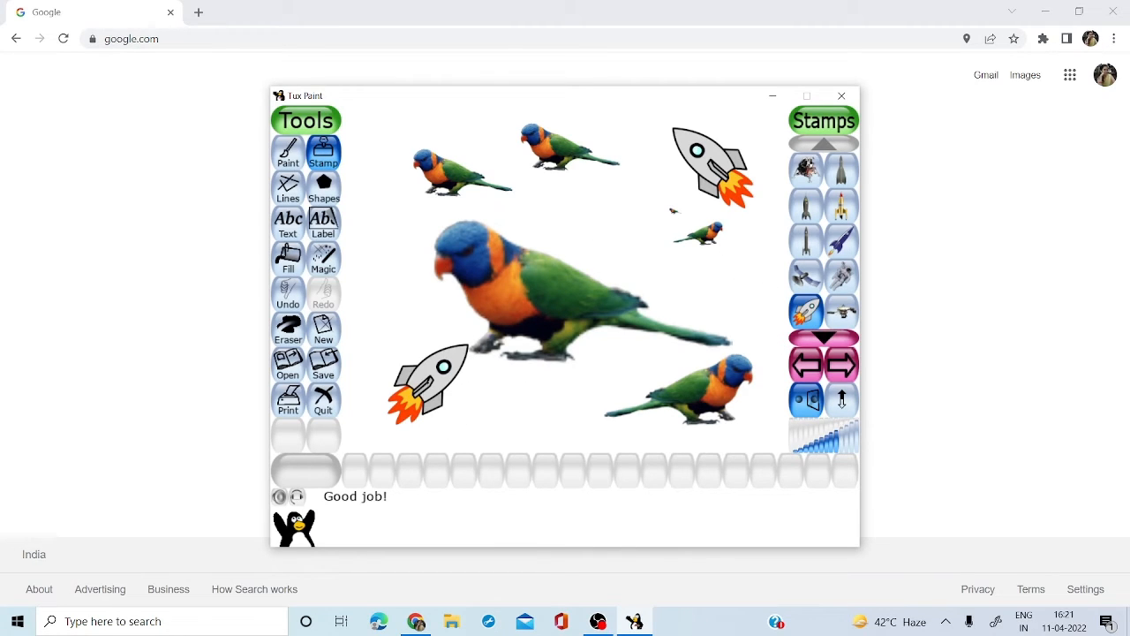
pyautogui.click(841, 399)
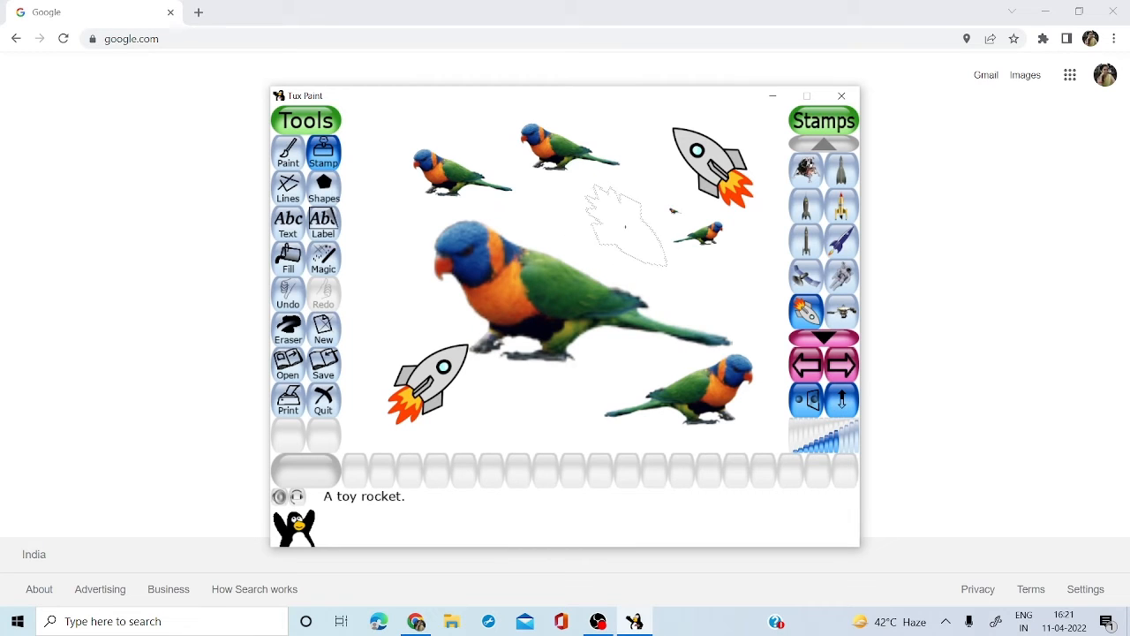
pyautogui.click(625, 226)
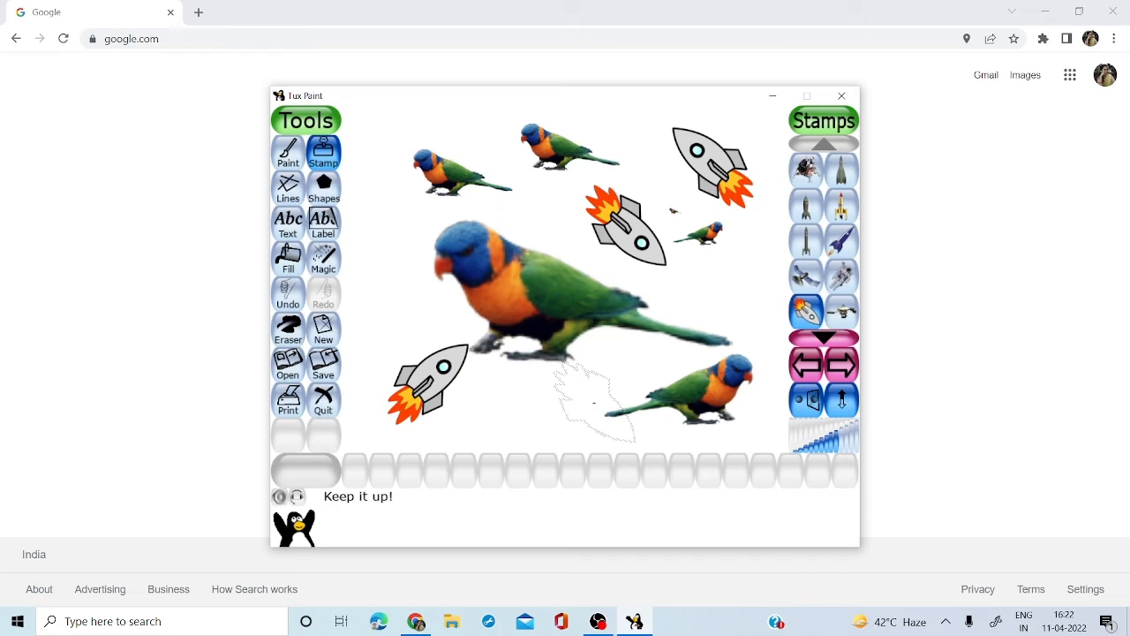
pyautogui.click(594, 403)
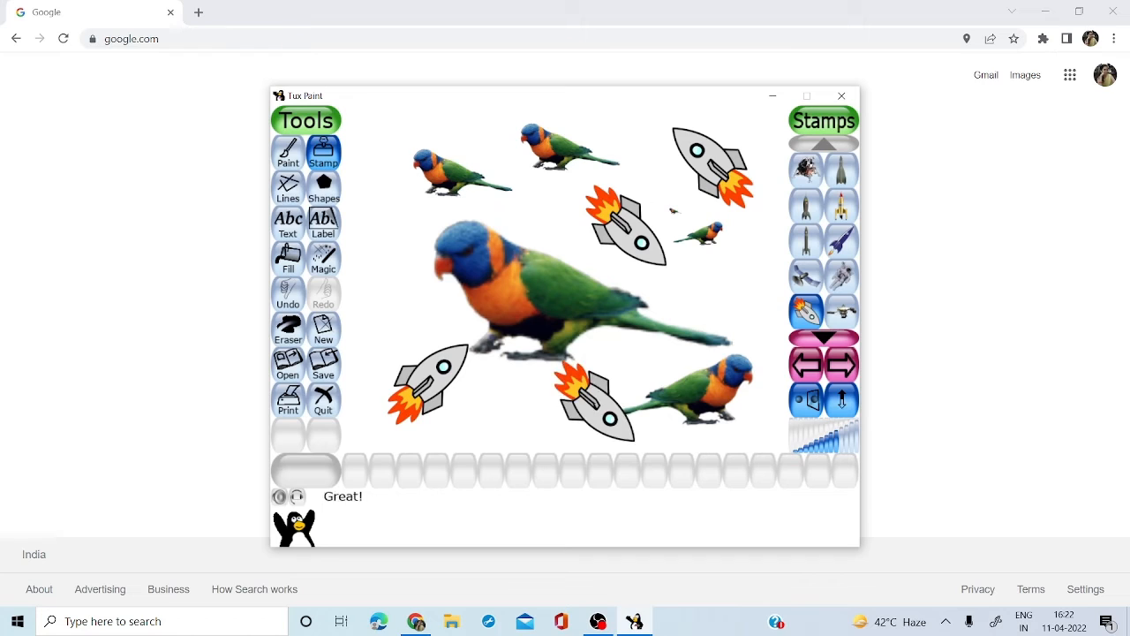
# Choose the American Sign Language letter A stamp and place two red copies beside the big lorikeet's head
pyautogui.click(845, 373)
pyautogui.click(846, 372)
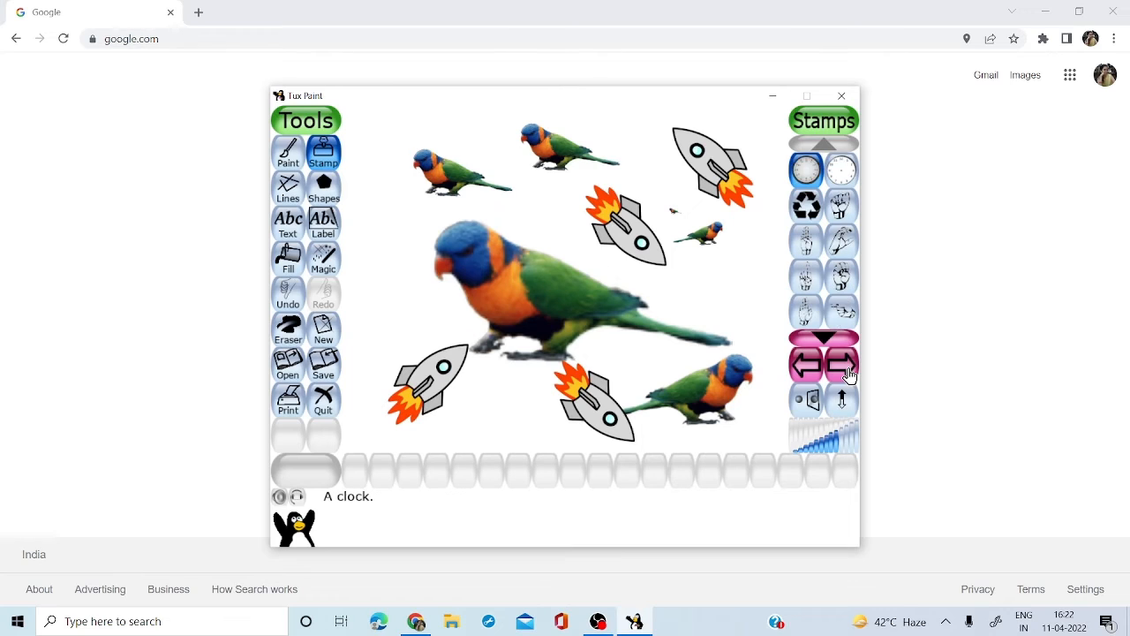
pyautogui.click(840, 205)
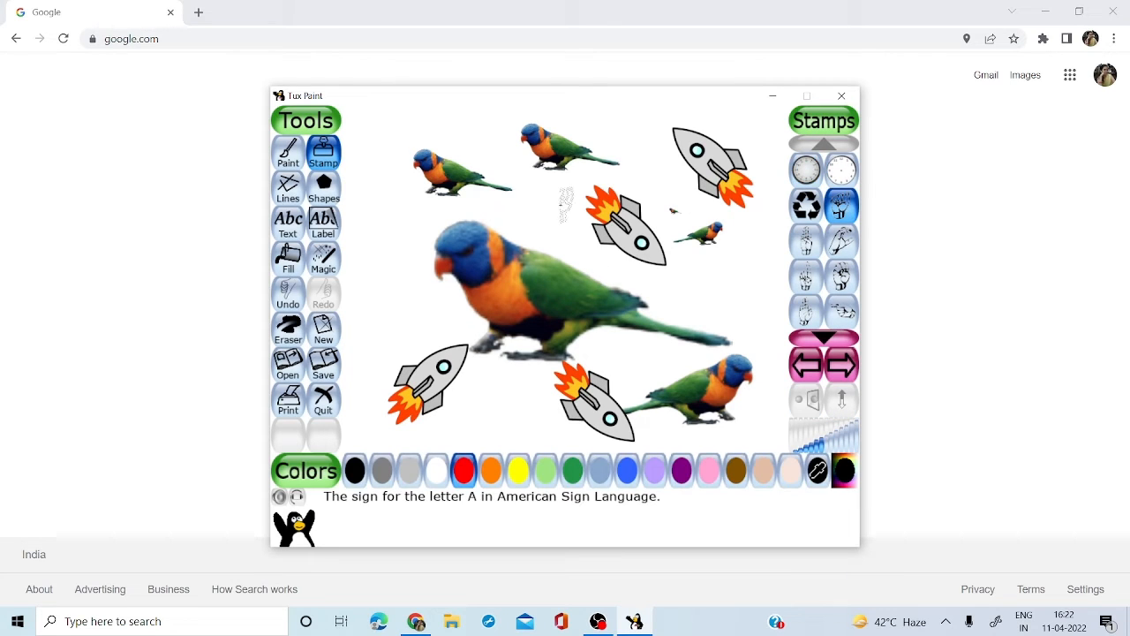
pyautogui.click(401, 231)
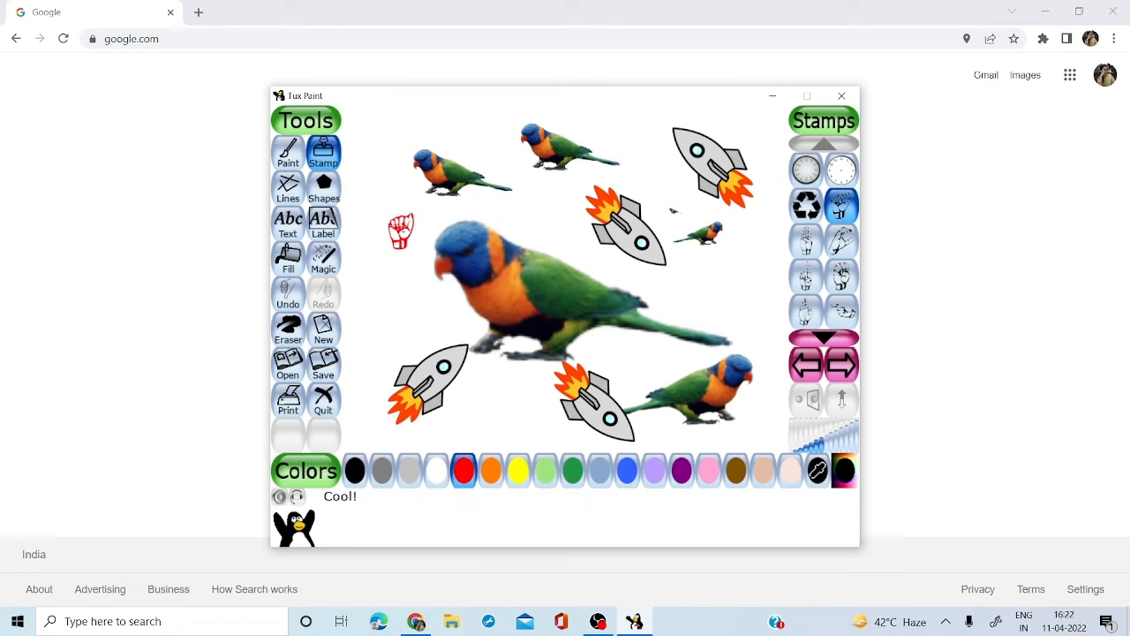
pyautogui.click(399, 288)
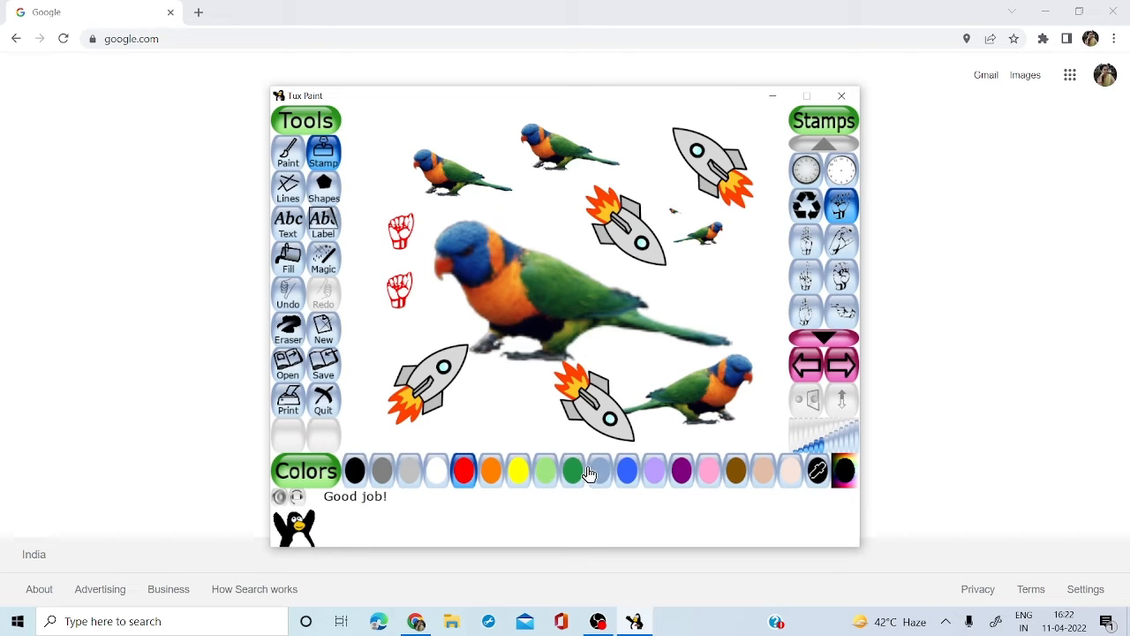
# Change the stamp colour to orange and add three more letter A signs around the red ones
pyautogui.click(491, 470)
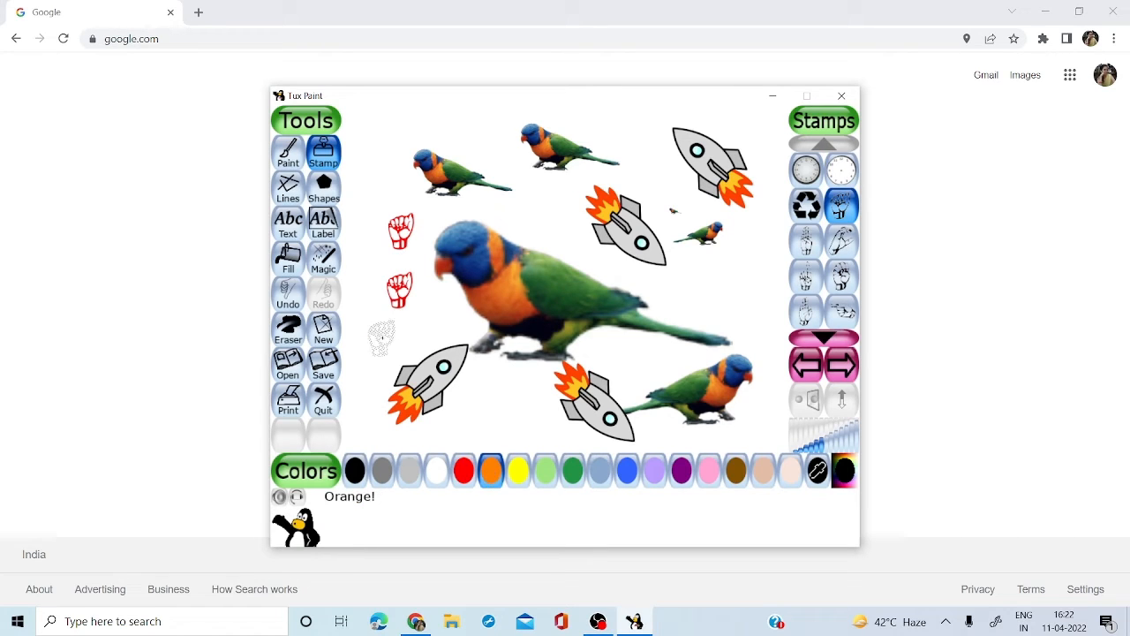
pyautogui.click(382, 336)
pyautogui.click(419, 325)
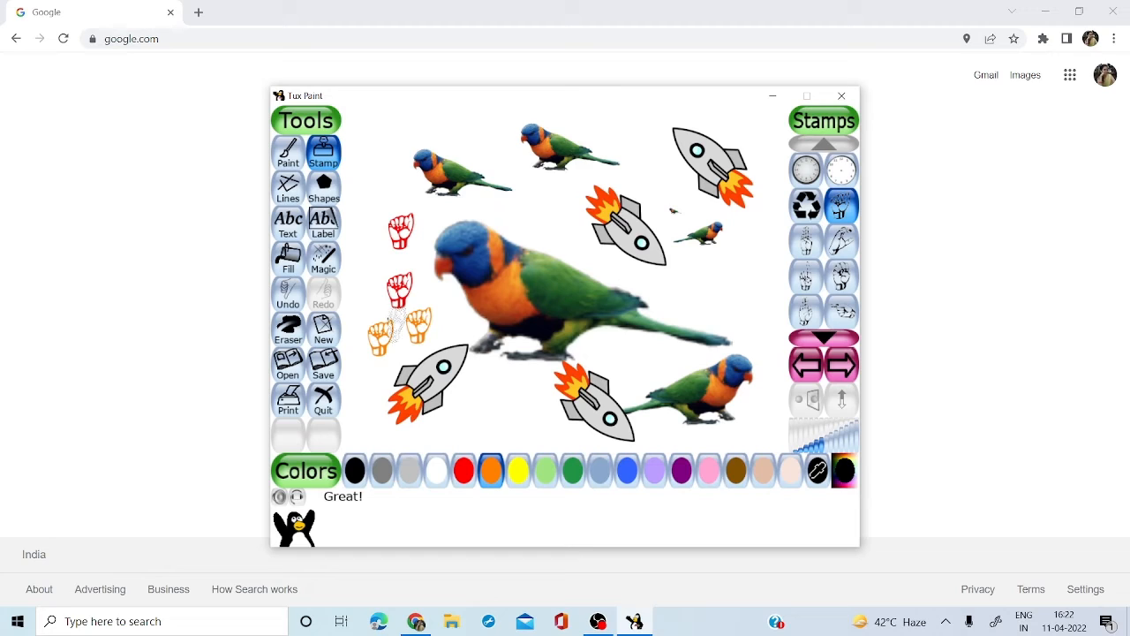
pyautogui.click(357, 270)
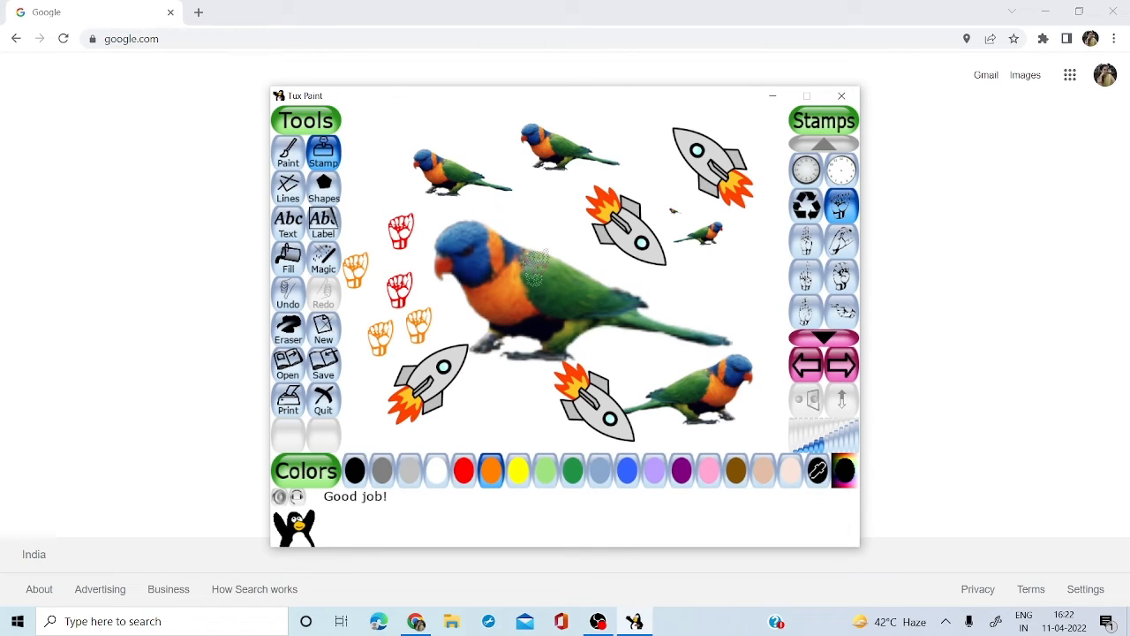
# Start a new blank white drawing and switch to the Paint tool
pyautogui.click(325, 331)
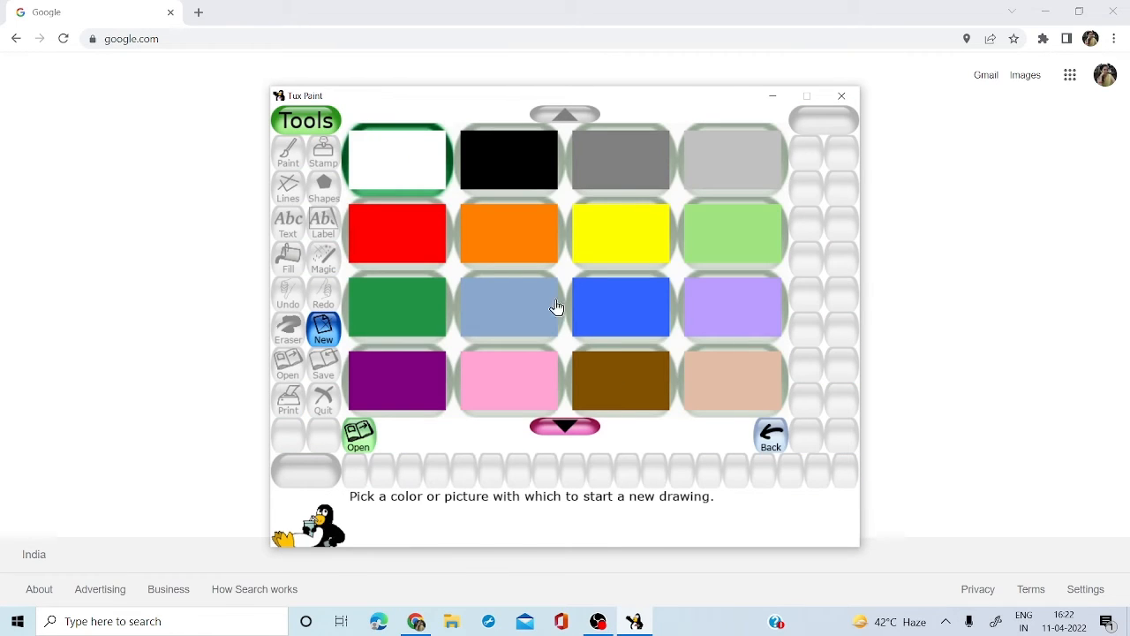
pyautogui.click(771, 434)
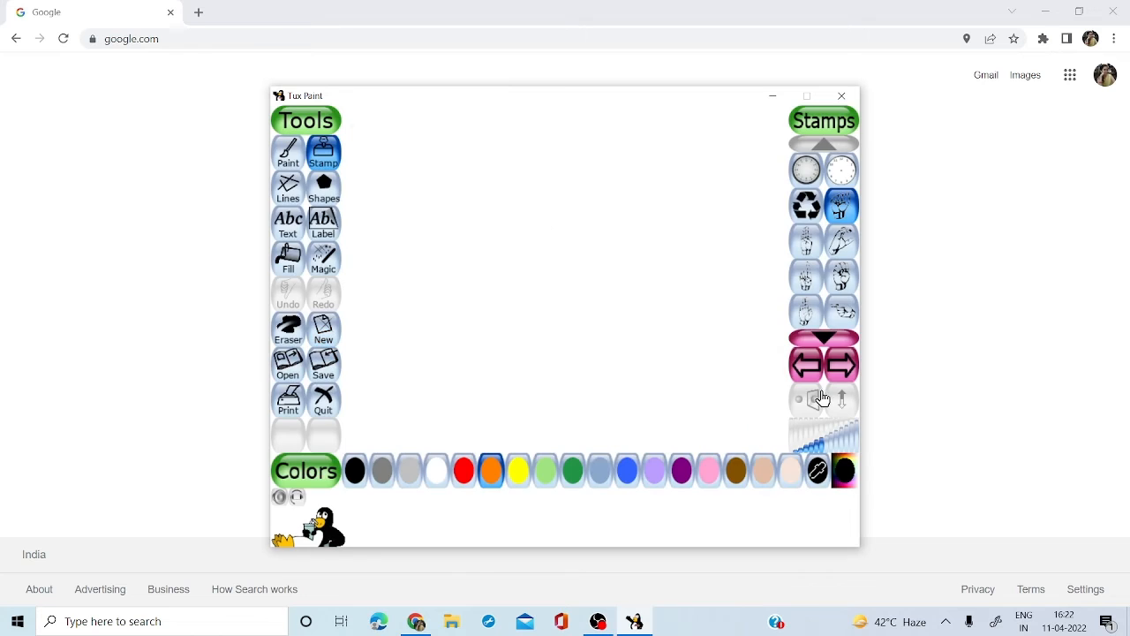
pyautogui.click(285, 158)
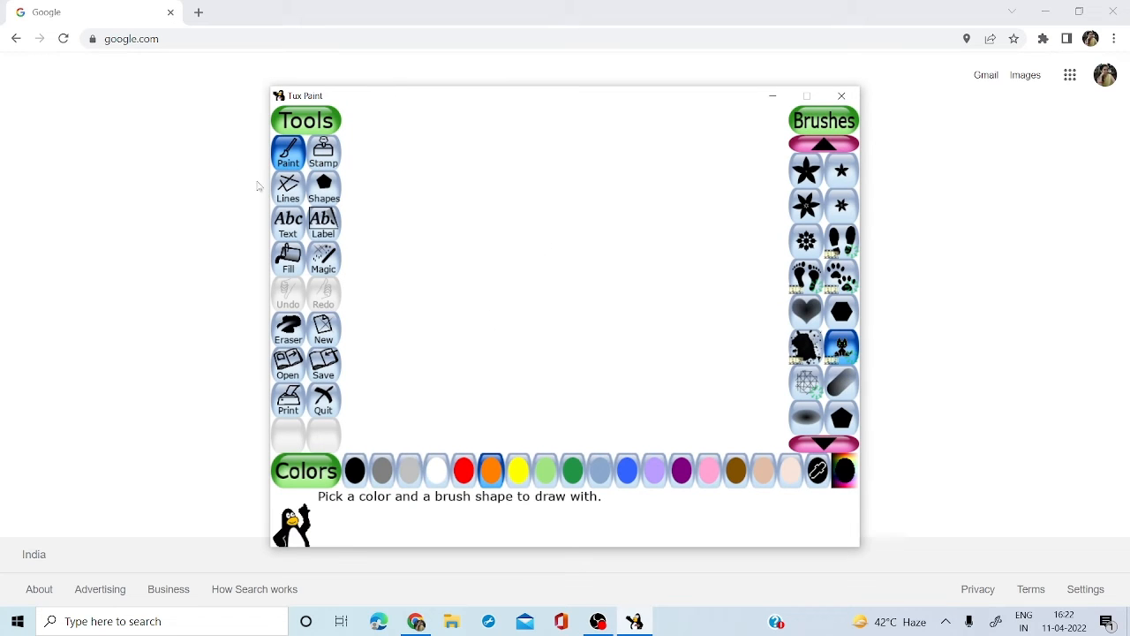
# Apply the Hexagon Mosaic magic effect in orange in the upper part of the blank canvas
pyautogui.click(321, 270)
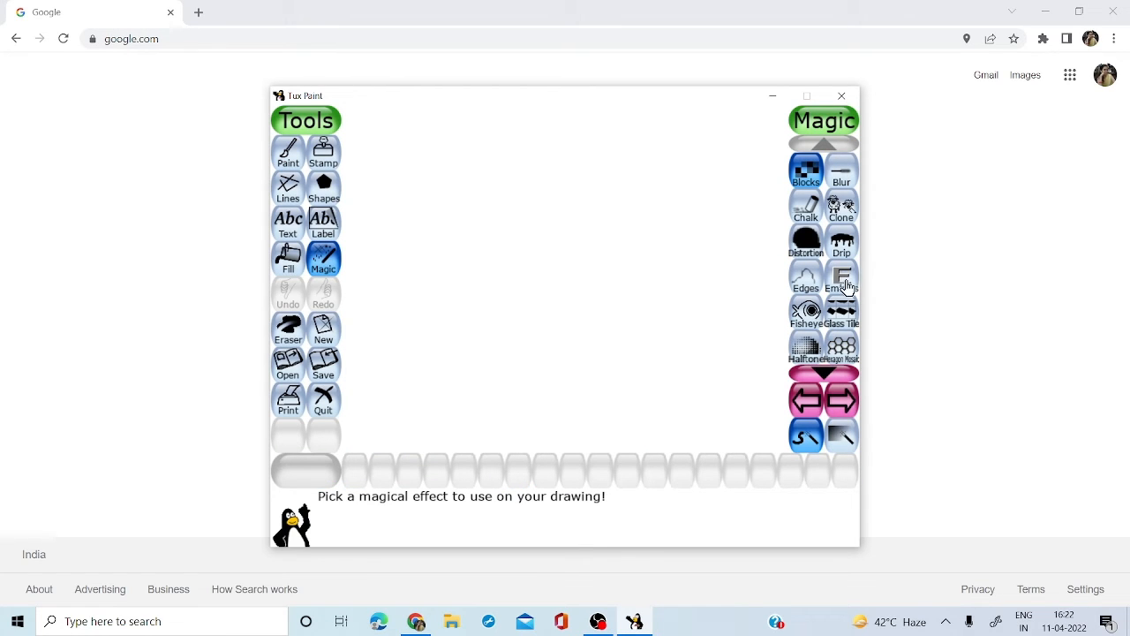
pyautogui.click(840, 347)
pyautogui.click(548, 208)
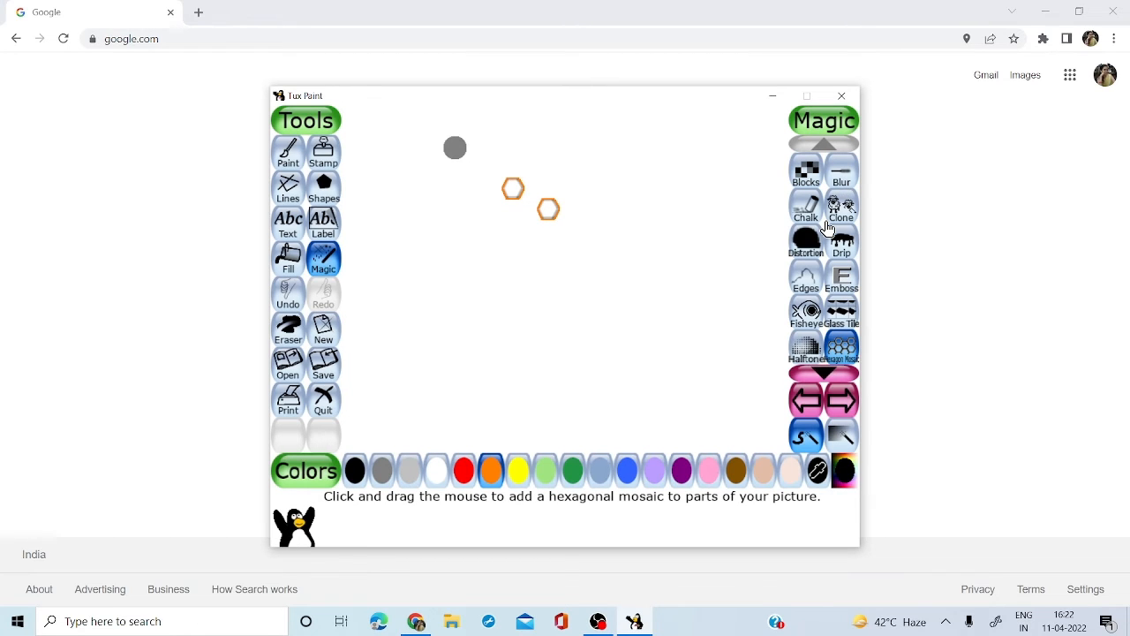
# Look through the rest of the available magic effects, down to the end of the list and back
pyautogui.click(825, 369)
pyautogui.click(825, 369)
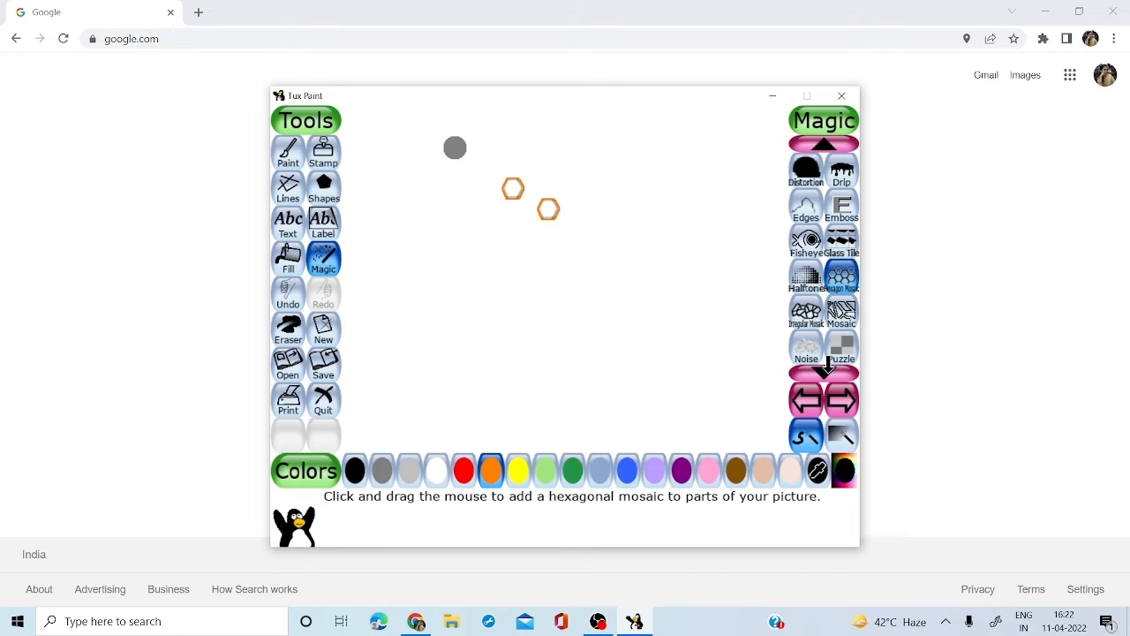
pyautogui.click(826, 369)
pyautogui.click(826, 369)
pyautogui.click(827, 370)
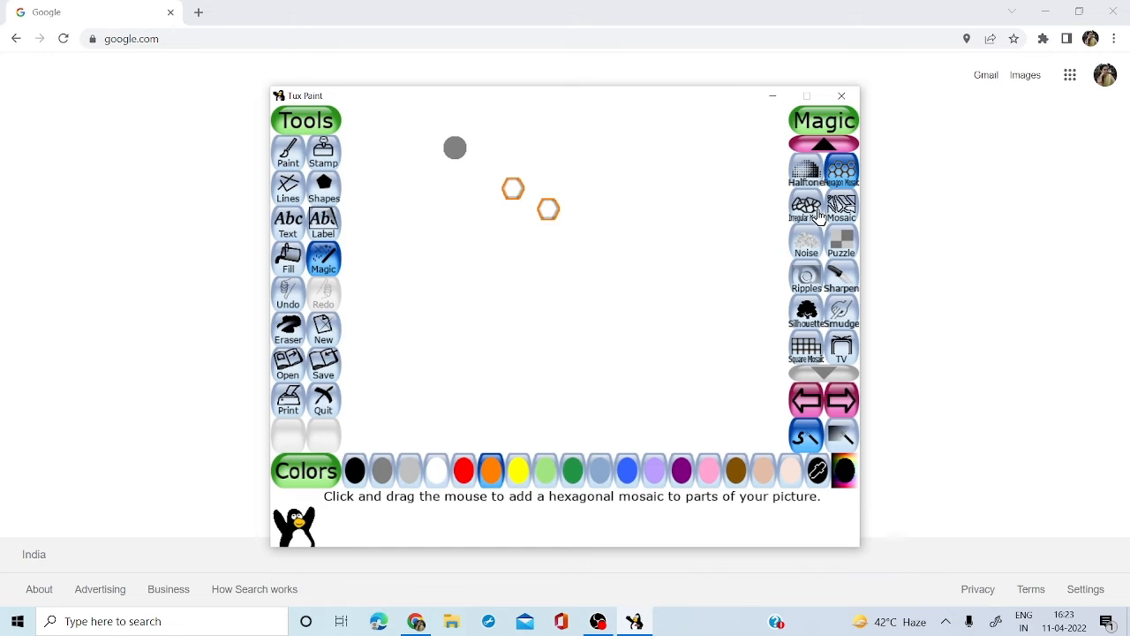
pyautogui.click(822, 145)
pyautogui.click(822, 145)
pyautogui.click(823, 145)
pyautogui.click(822, 145)
pyautogui.click(823, 144)
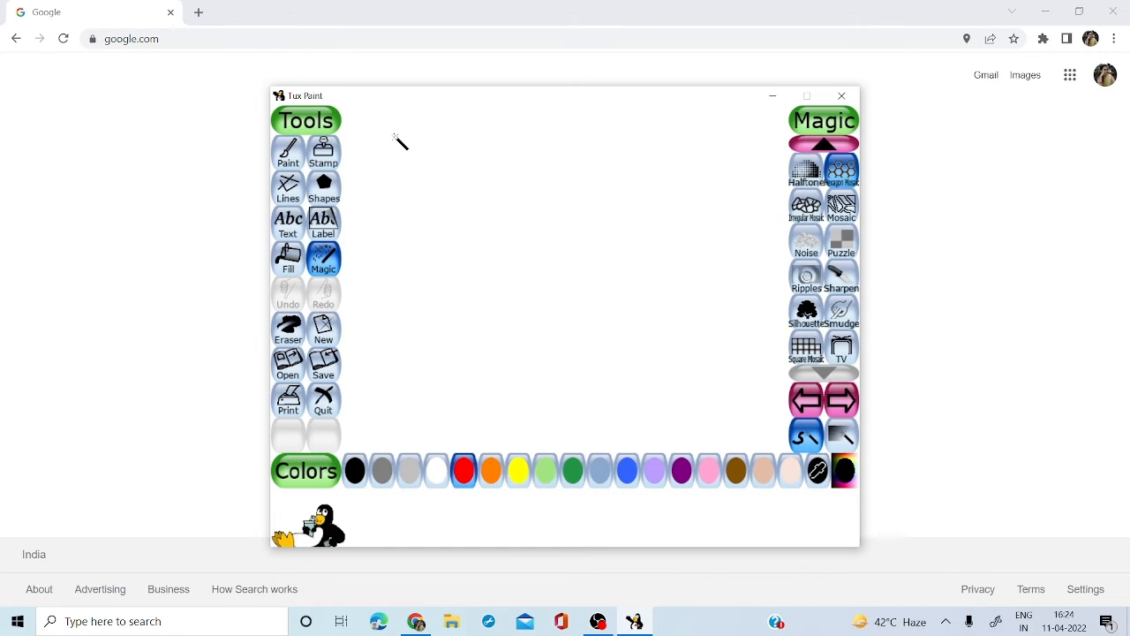
# Using the Hexagon Mosaic magic effect in red, add several single hexagons and a long winding trail across the blank canvas
pyautogui.click(323, 265)
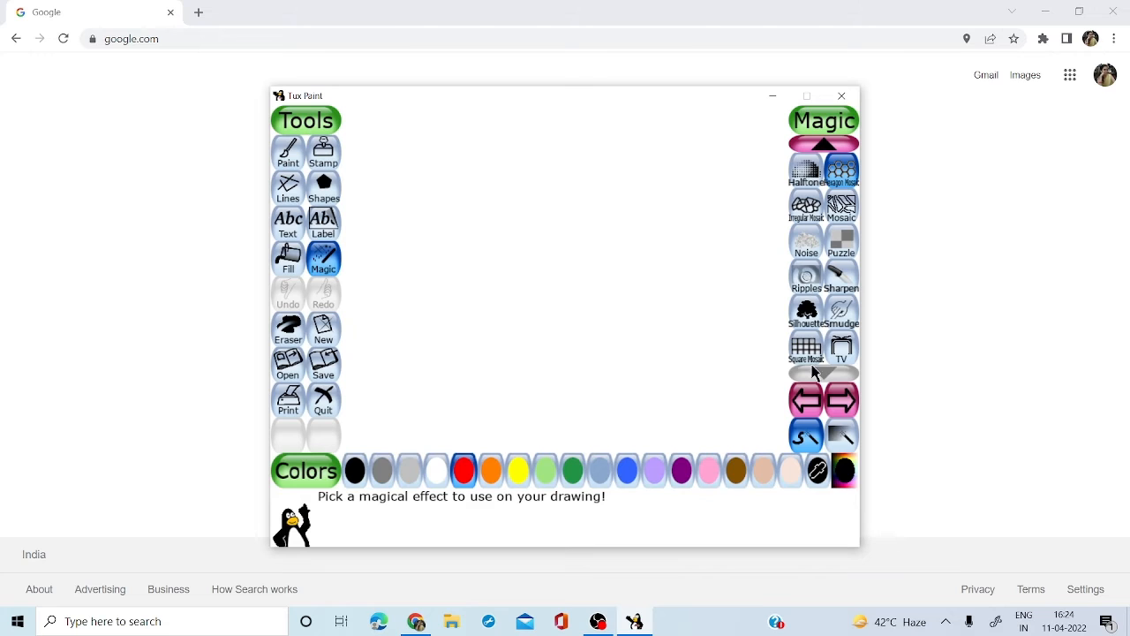
pyautogui.click(843, 172)
pyautogui.click(427, 143)
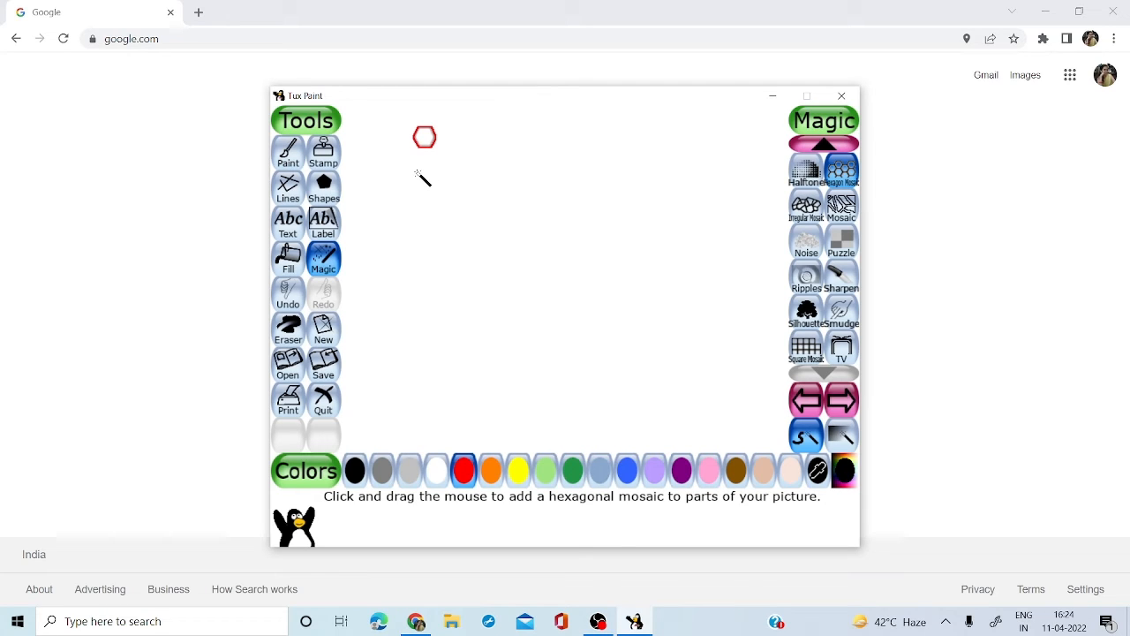
pyautogui.click(404, 169)
pyautogui.click(477, 128)
pyautogui.moveTo(458, 169)
pyautogui.mouseDown()
pyautogui.moveTo(408, 226)
pyautogui.moveTo(409, 266)
pyautogui.moveTo(446, 331)
pyautogui.moveTo(490, 347)
pyautogui.moveTo(526, 334)
pyautogui.moveTo(648, 189)
pyautogui.moveTo(694, 175)
pyautogui.moveTo(724, 184)
pyautogui.moveTo(735, 215)
pyautogui.moveTo(723, 256)
pyautogui.moveTo(632, 390)
pyautogui.moveTo(733, 394)
pyautogui.mouseUp()
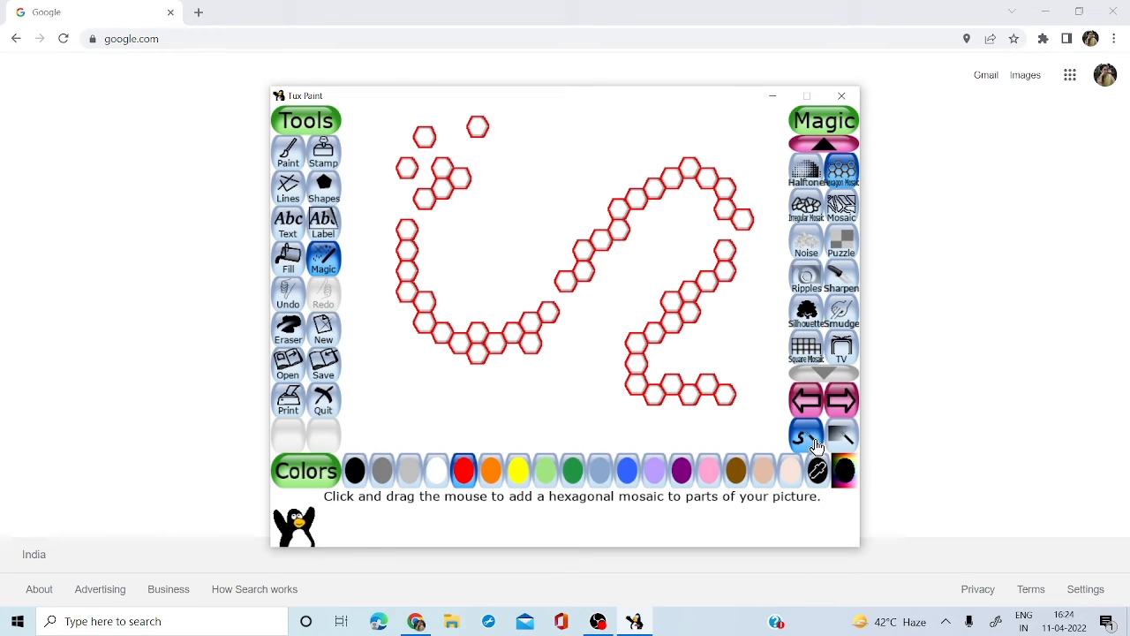
# Choose the Flower magic effect in yellow and add two short flowers at the top edge of the canvas
pyautogui.click(814, 408)
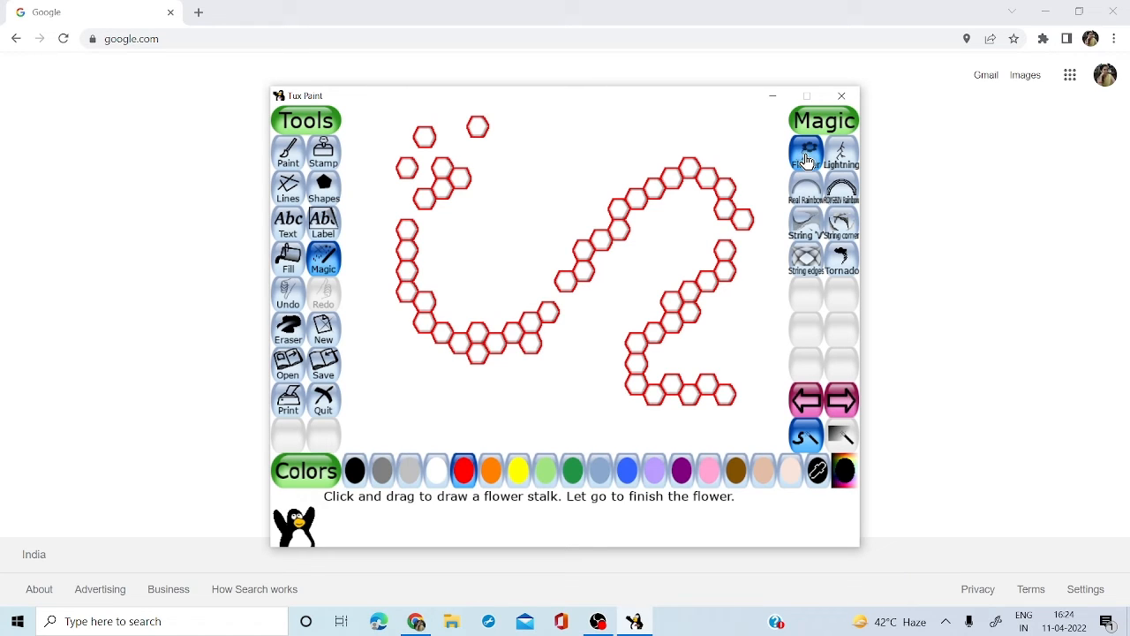
pyautogui.click(521, 477)
pyautogui.click(543, 143)
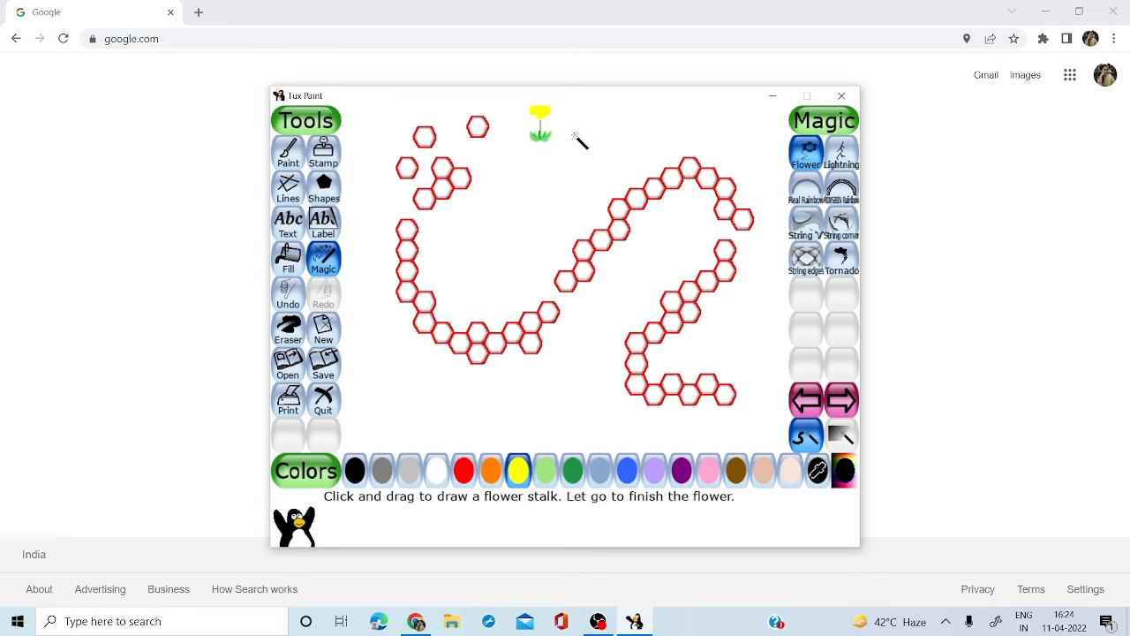
pyautogui.click(576, 138)
# Draw three more yellow flowers with longer stalks leaning towards the hexagons at the upper left of the canvas
pyautogui.moveTo(527, 174); pyautogui.dragTo(483, 279)
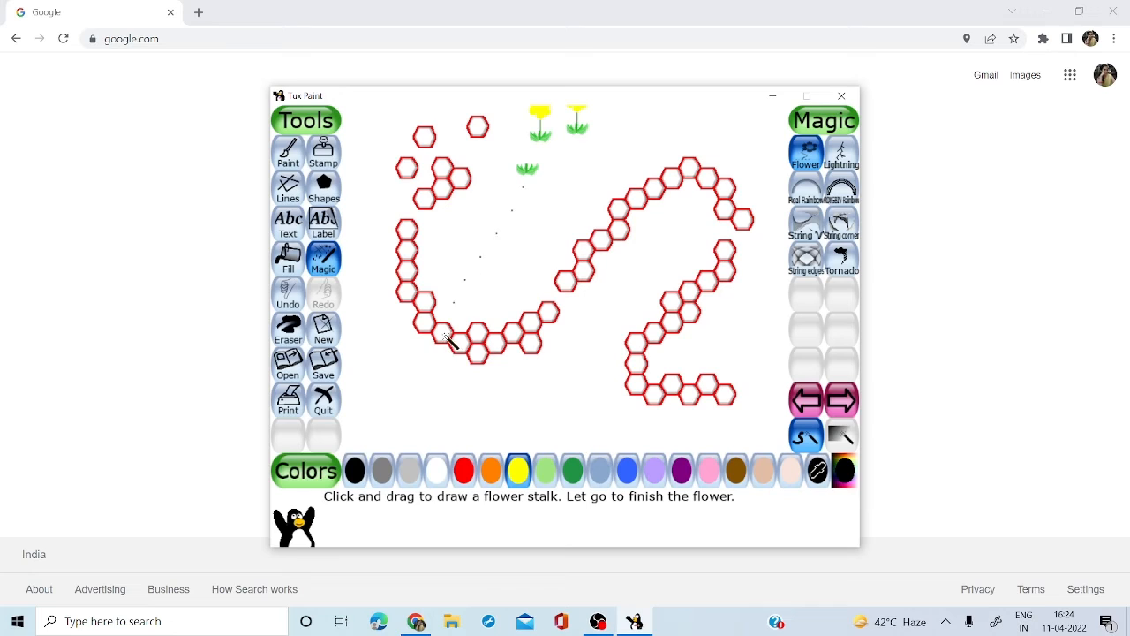
pyautogui.moveTo(449, 340); pyautogui.dragTo(411, 408)
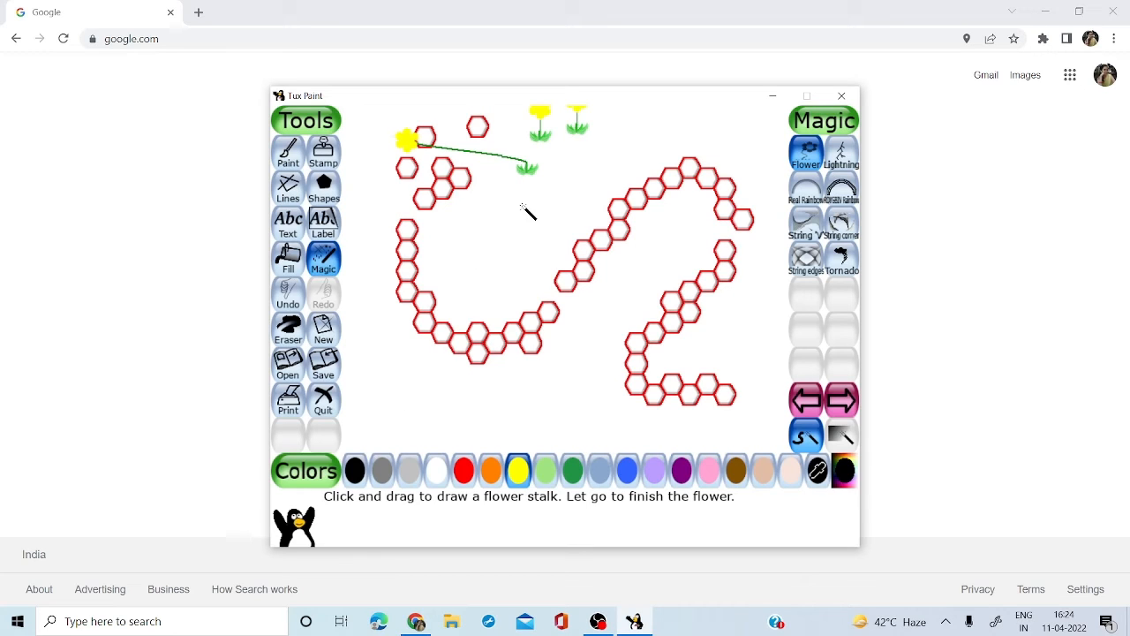
pyautogui.moveTo(524, 207); pyautogui.dragTo(524, 207)
pyautogui.moveTo(486, 307); pyautogui.dragTo(488, 309)
pyautogui.moveTo(578, 185); pyautogui.dragTo(448, 304)
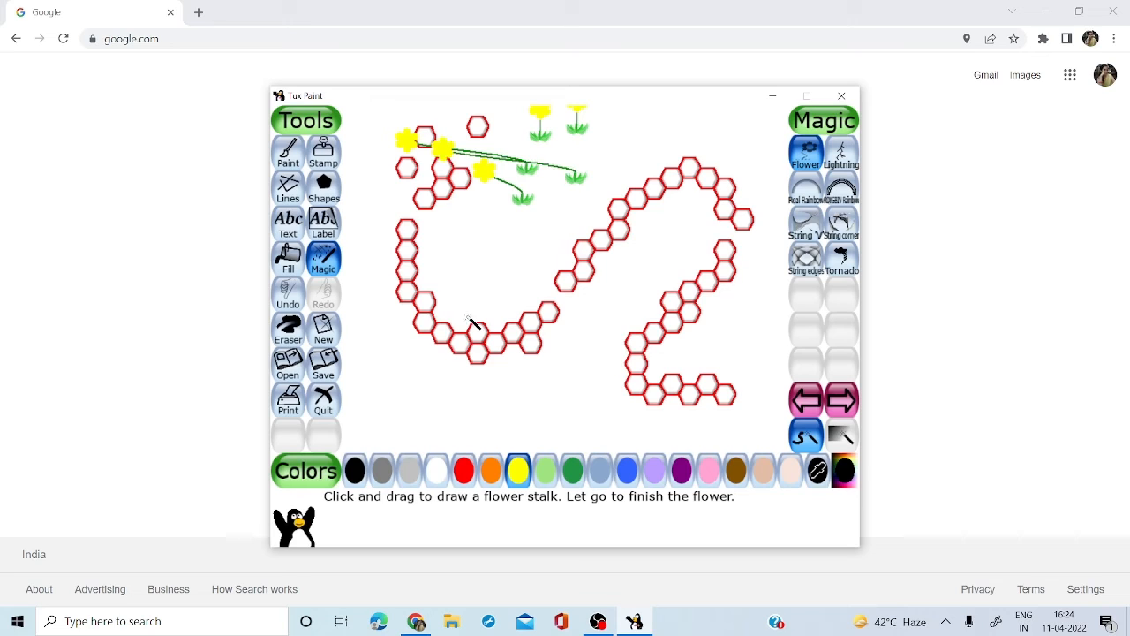
# Draw four more yellow flowers with long curved stalks rising to the right across the lower half of the canvas
pyautogui.moveTo(410, 417); pyautogui.dragTo(616, 274)
pyautogui.moveTo(391, 375)
pyautogui.mouseDown()
pyautogui.moveTo(497, 282)
pyautogui.moveTo(499, 235)
pyautogui.mouseUp()
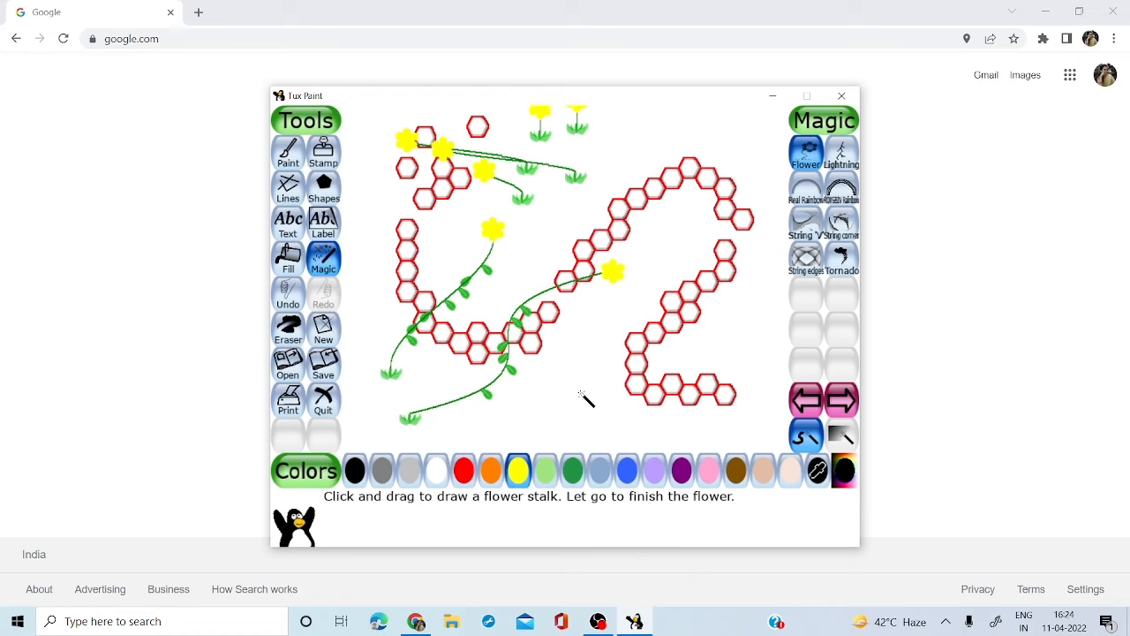
pyautogui.moveTo(583, 390); pyautogui.dragTo(715, 343)
pyautogui.moveTo(757, 283); pyautogui.dragTo(758, 283)
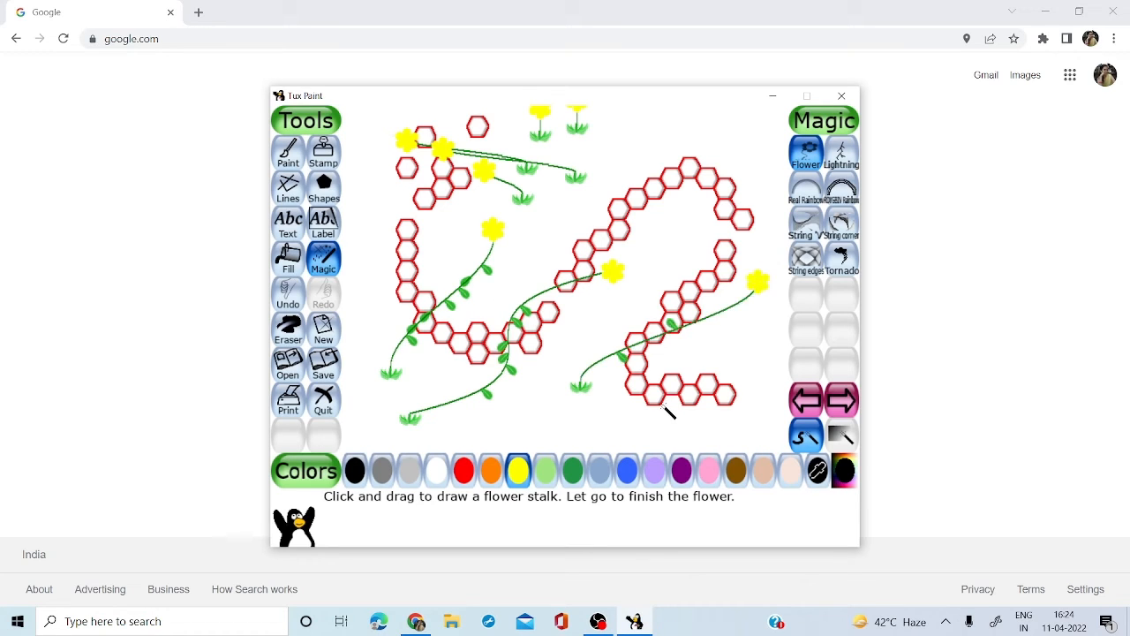
pyautogui.moveTo(662, 402); pyautogui.dragTo(742, 375)
pyautogui.moveTo(759, 334); pyautogui.dragTo(761, 335)
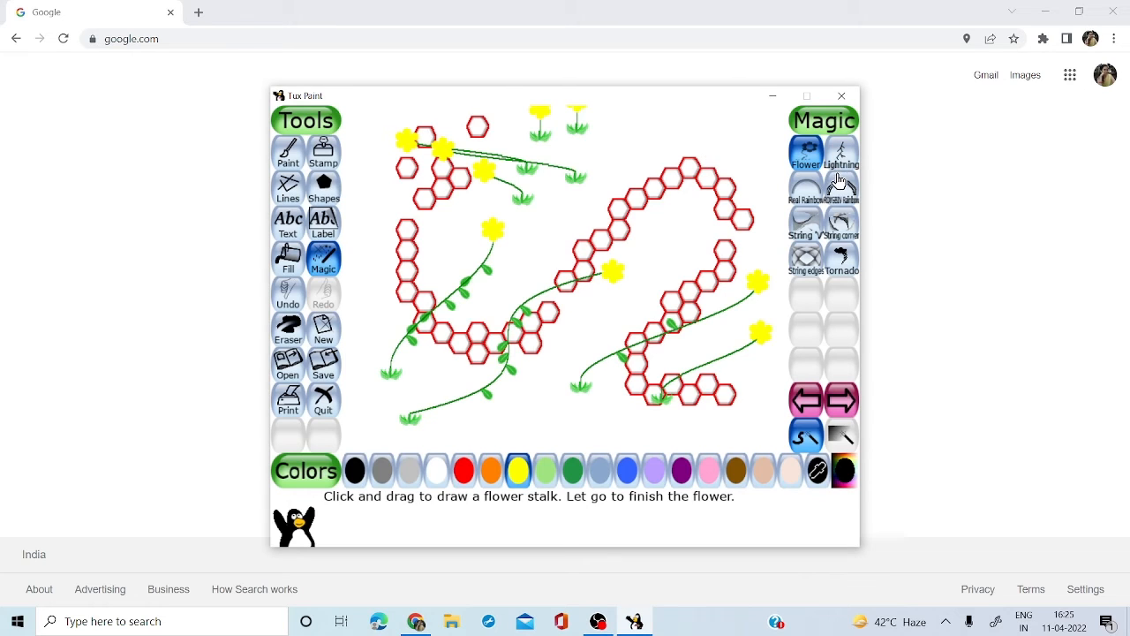
# Choose the Irregular Mosaic magic effect in light green and add a long looping trail across the flowers and hexagons
pyautogui.click(845, 399)
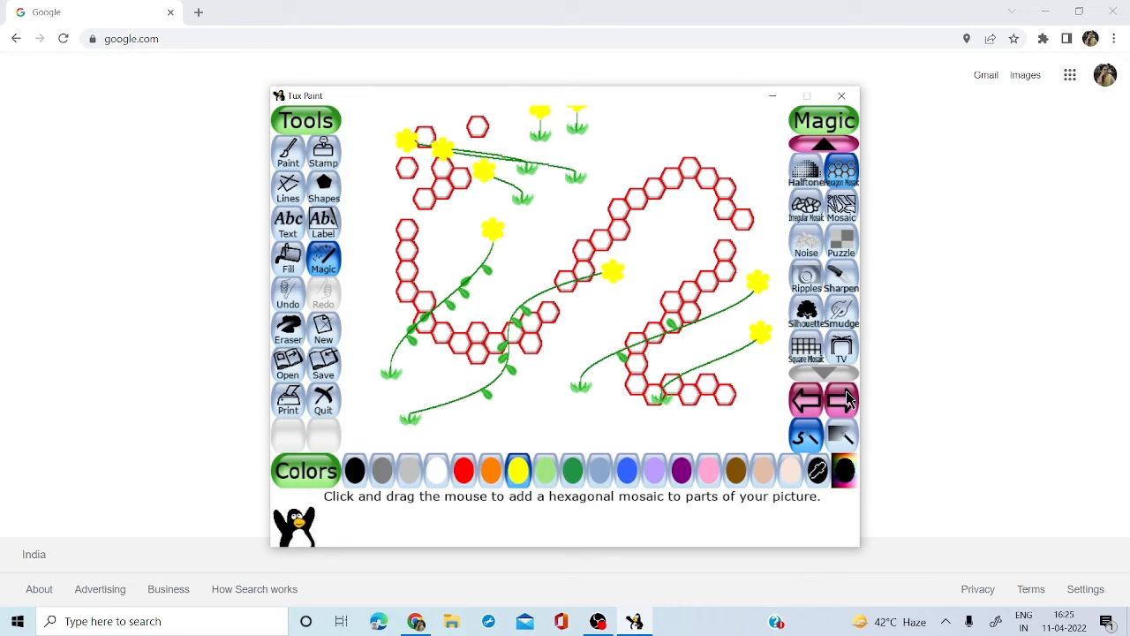
pyautogui.click(805, 204)
pyautogui.click(545, 469)
pyautogui.moveTo(587, 318)
pyautogui.mouseDown()
pyautogui.moveTo(650, 275)
pyautogui.moveTo(658, 256)
pyautogui.moveTo(640, 141)
pyautogui.moveTo(672, 113)
pyautogui.moveTo(738, 122)
pyautogui.moveTo(744, 181)
pyautogui.moveTo(480, 296)
pyautogui.moveTo(432, 417)
pyautogui.mouseUp()
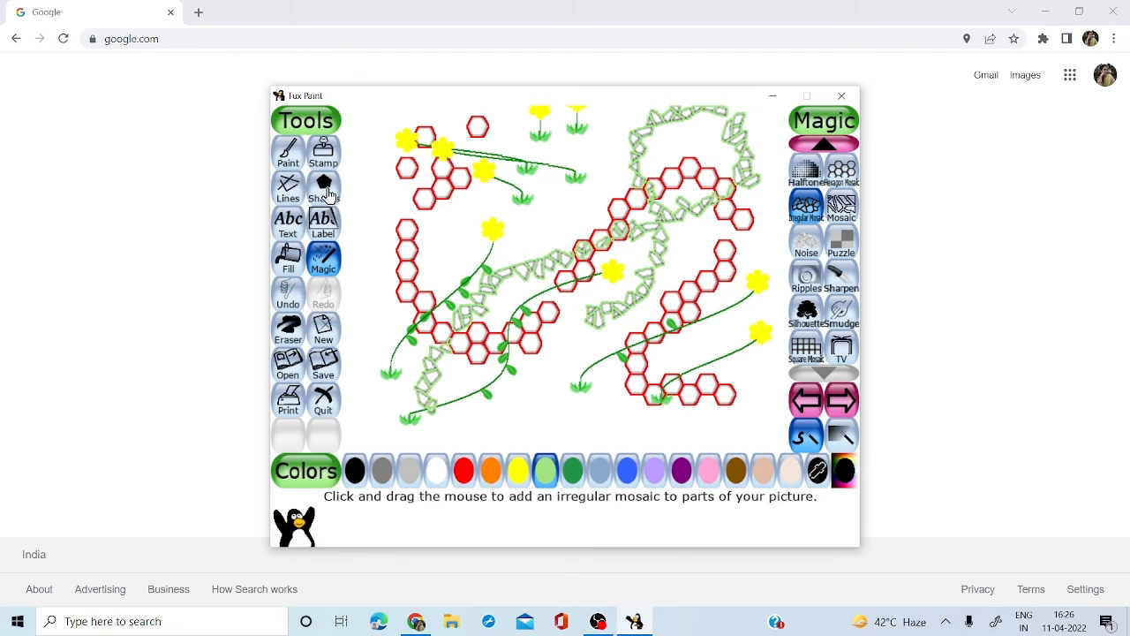
# Erase all the flowers, hexagons and mosaic trails from the canvas with the largest square eraser
pyautogui.click(288, 328)
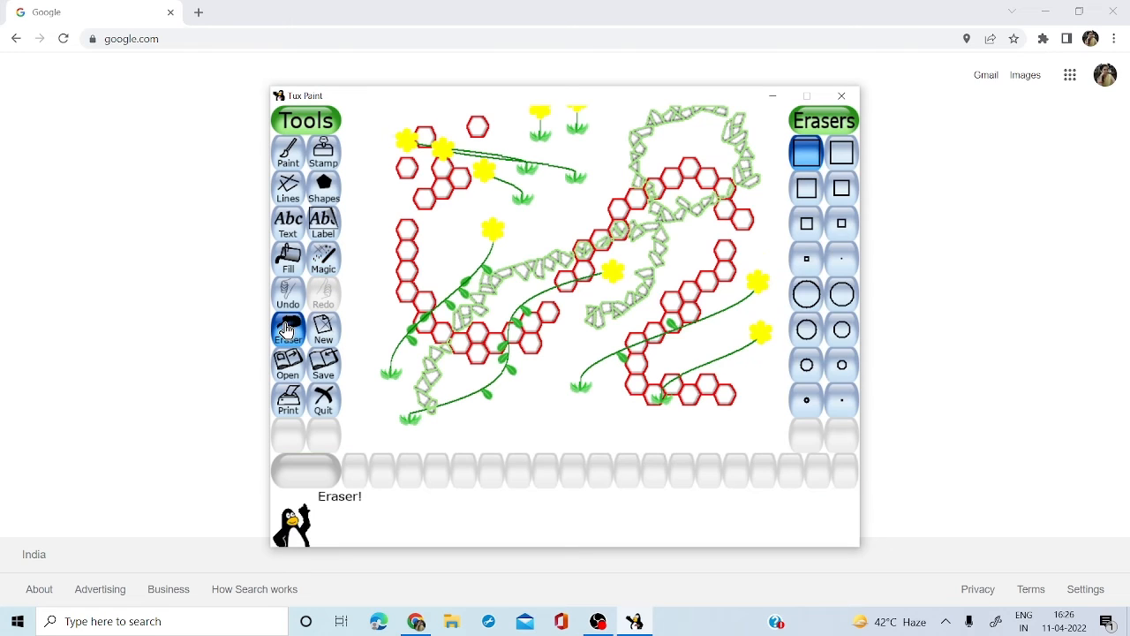
pyautogui.click(474, 274)
pyautogui.moveTo(474, 275)
pyautogui.mouseDown()
pyautogui.moveTo(480, 126)
pyautogui.moveTo(573, 116)
pyautogui.moveTo(618, 171)
pyautogui.moveTo(638, 272)
pyautogui.moveTo(747, 287)
pyautogui.moveTo(671, 388)
pyautogui.moveTo(594, 305)
pyautogui.mouseUp()
pyautogui.moveTo(530, 349)
pyautogui.mouseDown()
pyautogui.moveTo(490, 393)
pyautogui.moveTo(435, 368)
pyautogui.mouseUp()
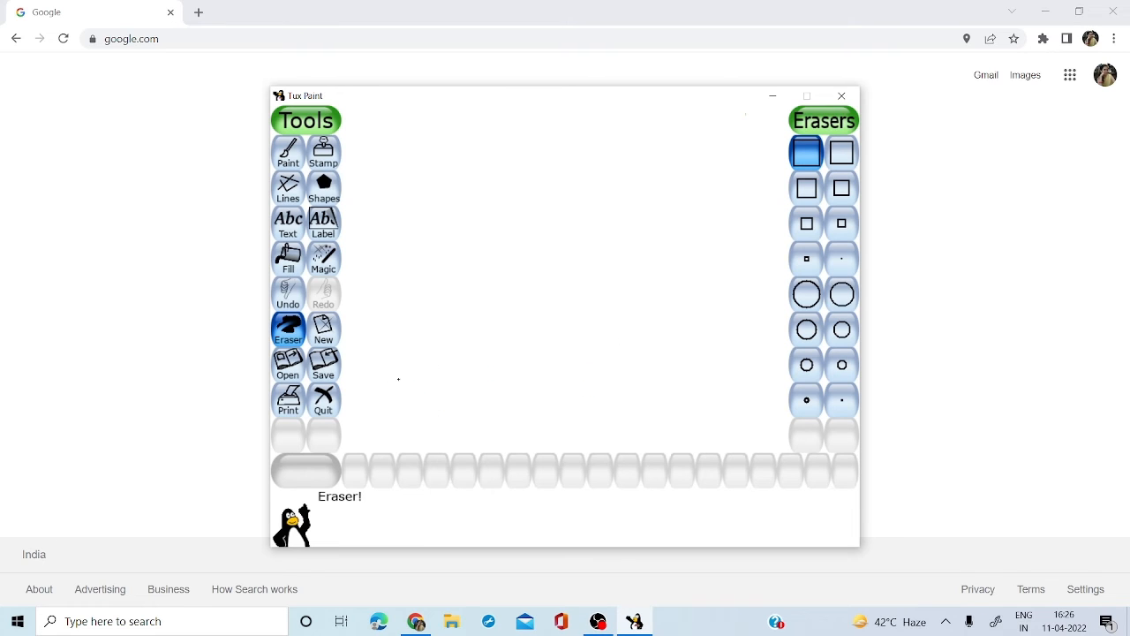
# Using the Irregular Mosaic magic effect in light green, add a long up-and-down winding trail across the cleared canvas
pyautogui.click(325, 261)
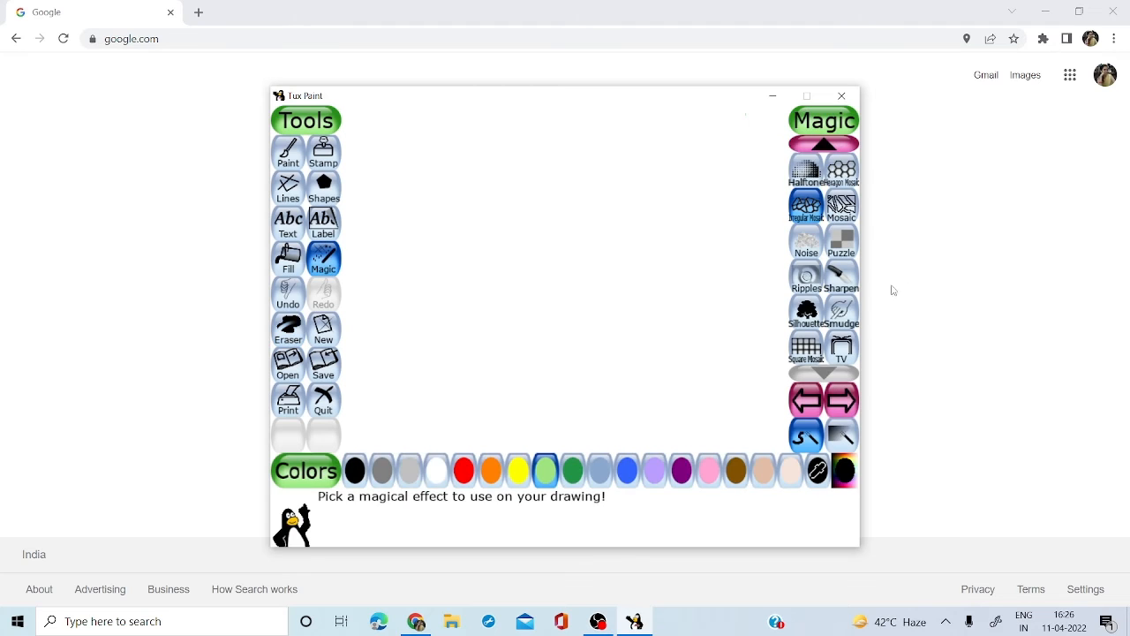
pyautogui.click(806, 221)
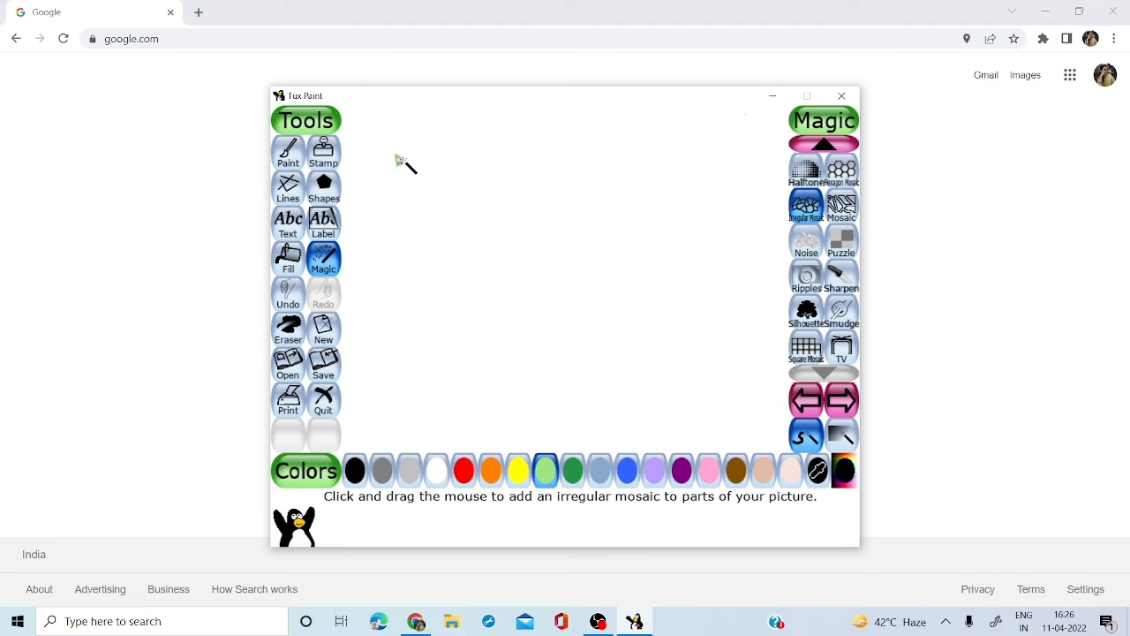
pyautogui.moveTo(397, 159)
pyautogui.mouseDown()
pyautogui.moveTo(436, 197)
pyautogui.moveTo(441, 233)
pyautogui.moveTo(435, 352)
pyautogui.moveTo(486, 377)
pyautogui.moveTo(504, 355)
pyautogui.moveTo(508, 255)
pyautogui.moveTo(524, 208)
pyautogui.moveTo(553, 171)
pyautogui.moveTo(607, 164)
pyautogui.moveTo(596, 355)
pyautogui.moveTo(638, 391)
pyautogui.moveTo(677, 316)
pyautogui.moveTo(704, 221)
pyautogui.moveTo(779, 157)
pyautogui.moveTo(768, 327)
pyautogui.moveTo(779, 362)
pyautogui.mouseUp()
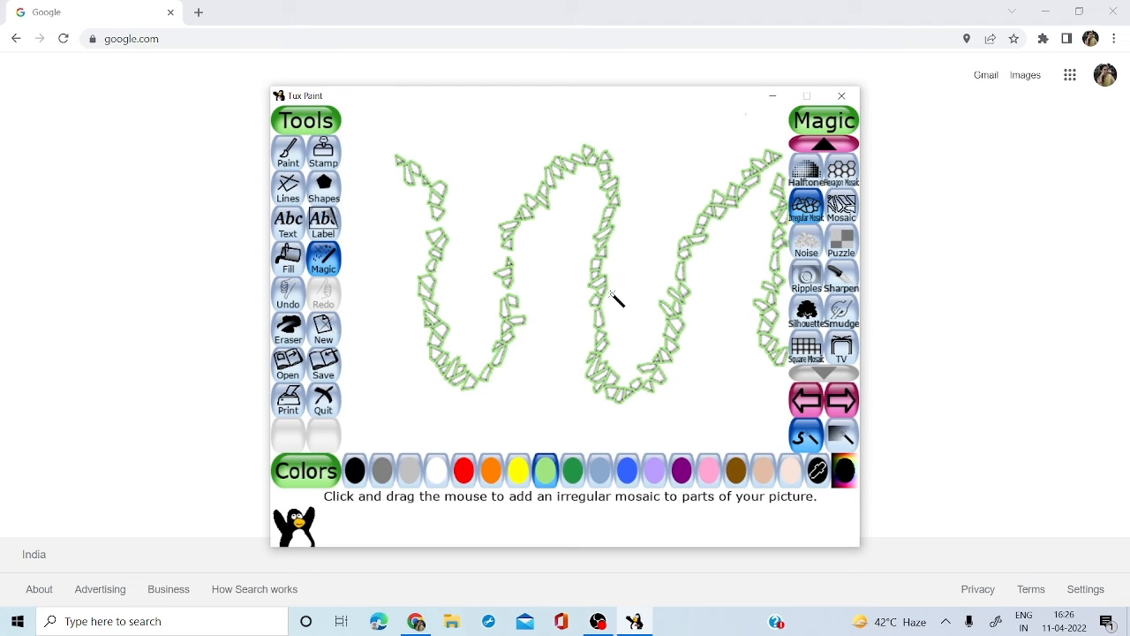
# Bring up the colour-changing magic effects such as Darken, and erase the whole winding mosaic trail from the canvas
pyautogui.click(842, 400)
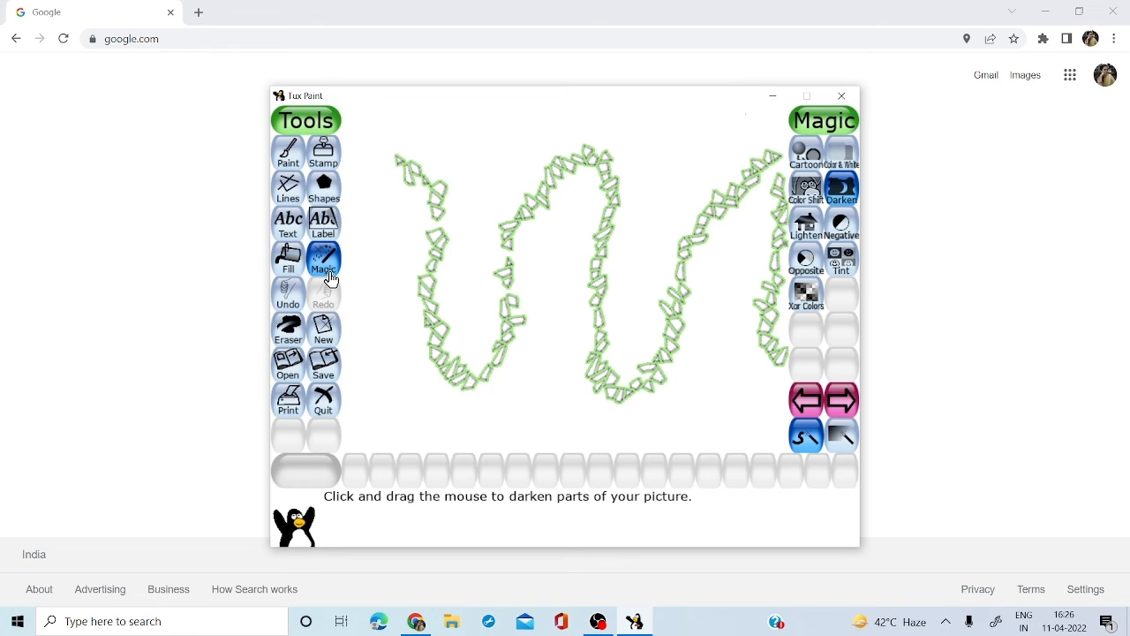
pyautogui.click(407, 278)
pyautogui.click(286, 339)
pyautogui.moveTo(401, 154)
pyautogui.mouseDown()
pyautogui.moveTo(428, 181)
pyautogui.moveTo(556, 194)
pyautogui.moveTo(600, 353)
pyautogui.moveTo(698, 243)
pyautogui.moveTo(768, 354)
pyautogui.mouseUp()
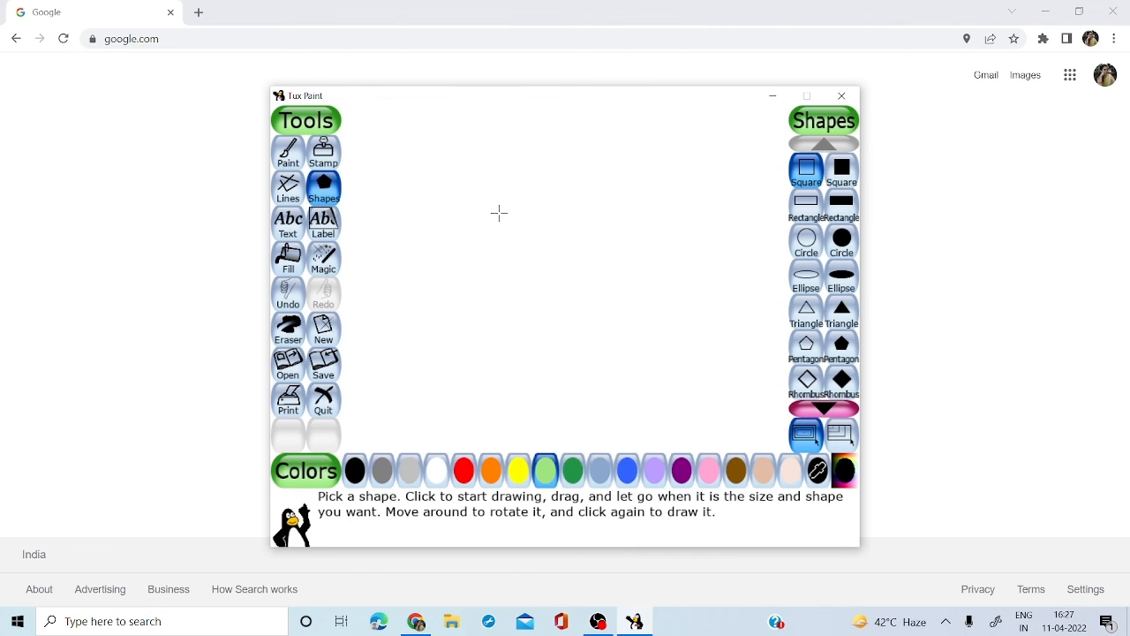
# Start a square outline with the Shapes tool, and instead draw two small light green three-pointed star outlines in the upper middle of the canvas
pyautogui.moveTo(500, 213); pyautogui.dragTo(587, 214)
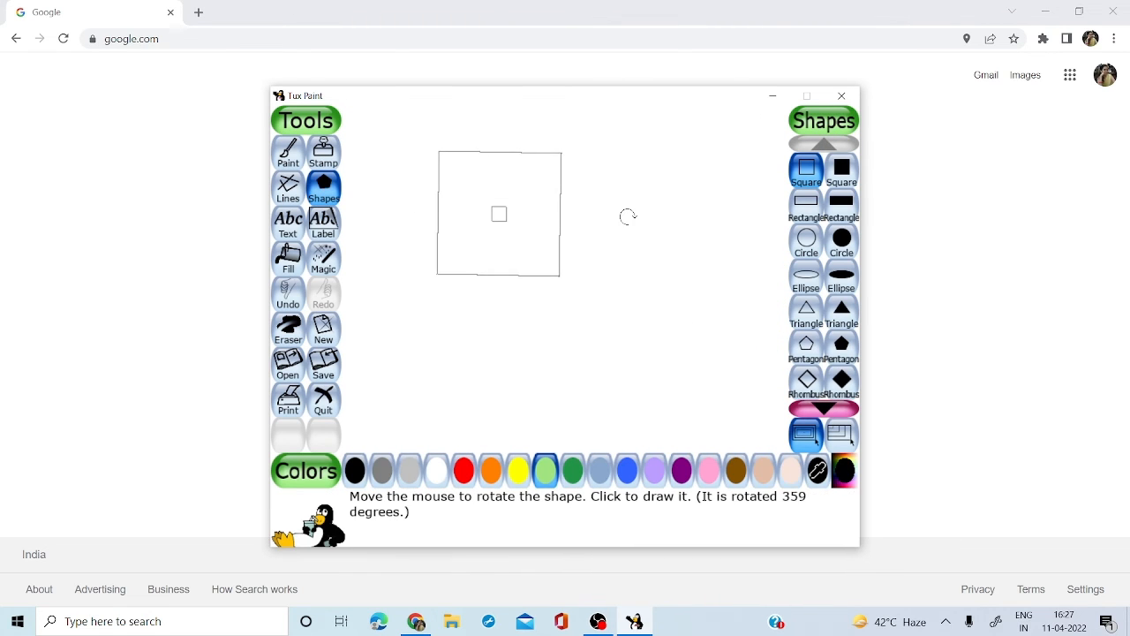
pyautogui.click(824, 408)
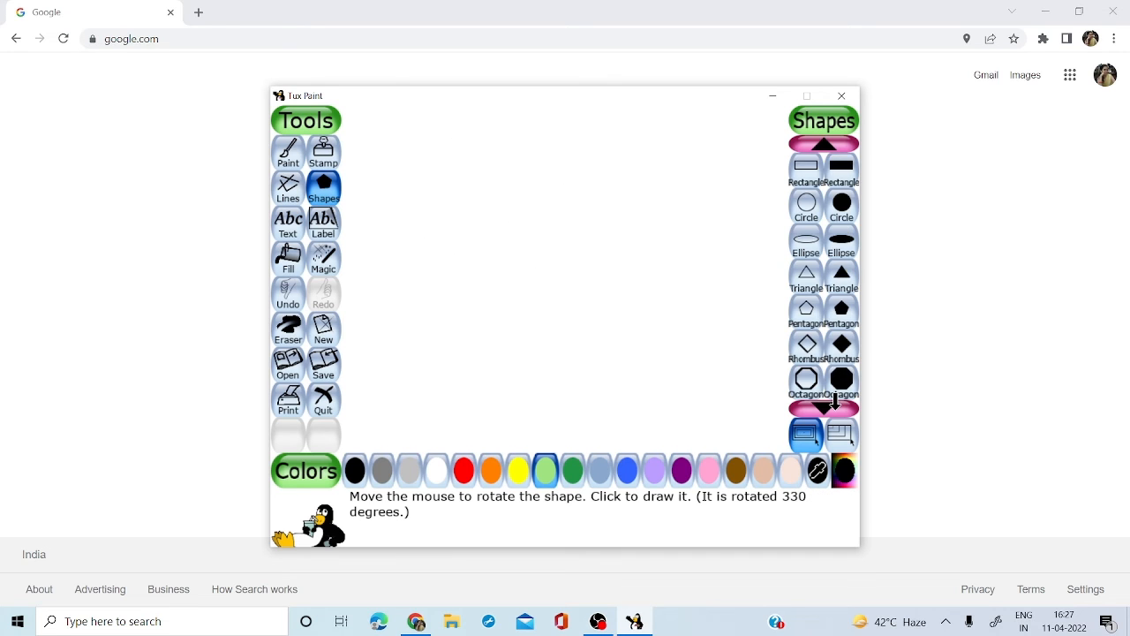
pyautogui.click(824, 408)
pyautogui.click(824, 408)
pyautogui.click(824, 408)
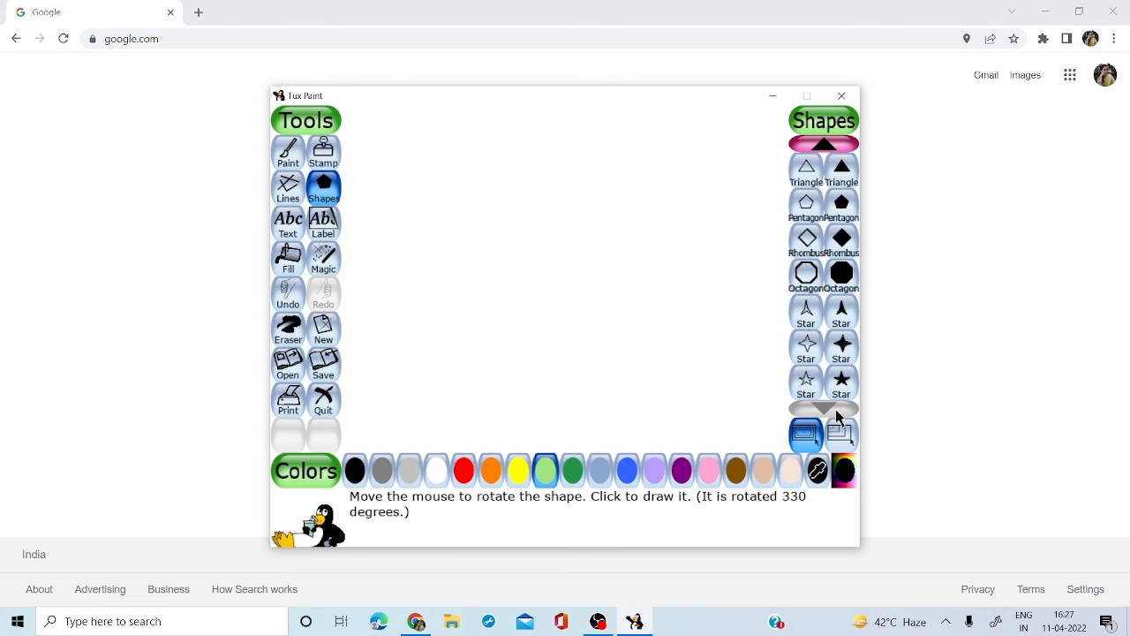
pyautogui.click(806, 311)
pyautogui.click(571, 211)
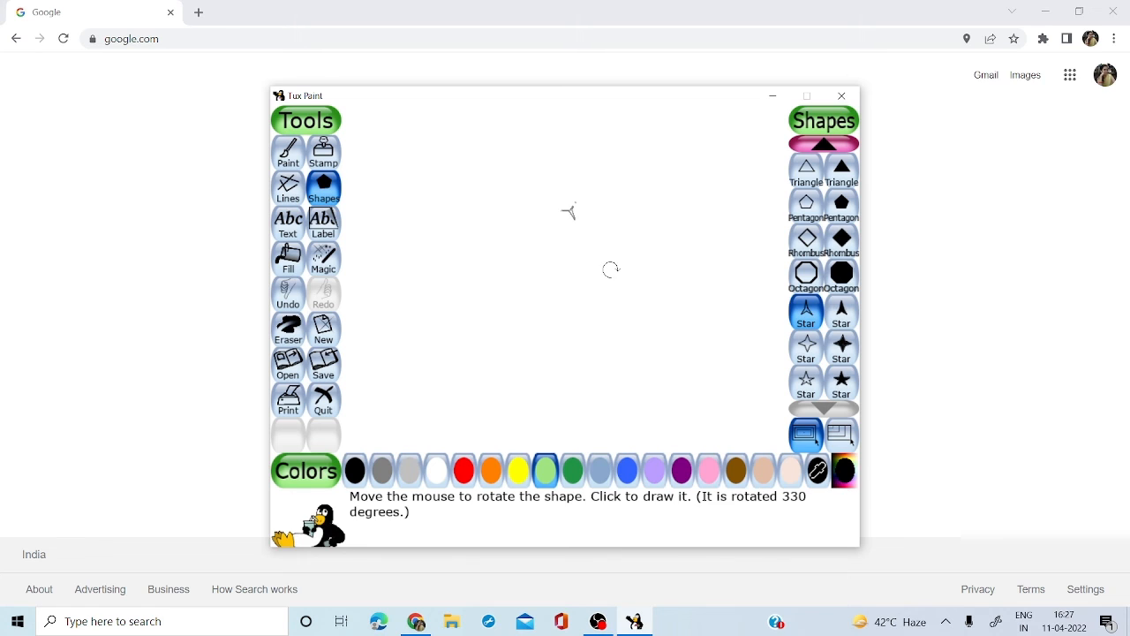
pyautogui.click(609, 268)
pyautogui.click(664, 236)
pyautogui.click(607, 243)
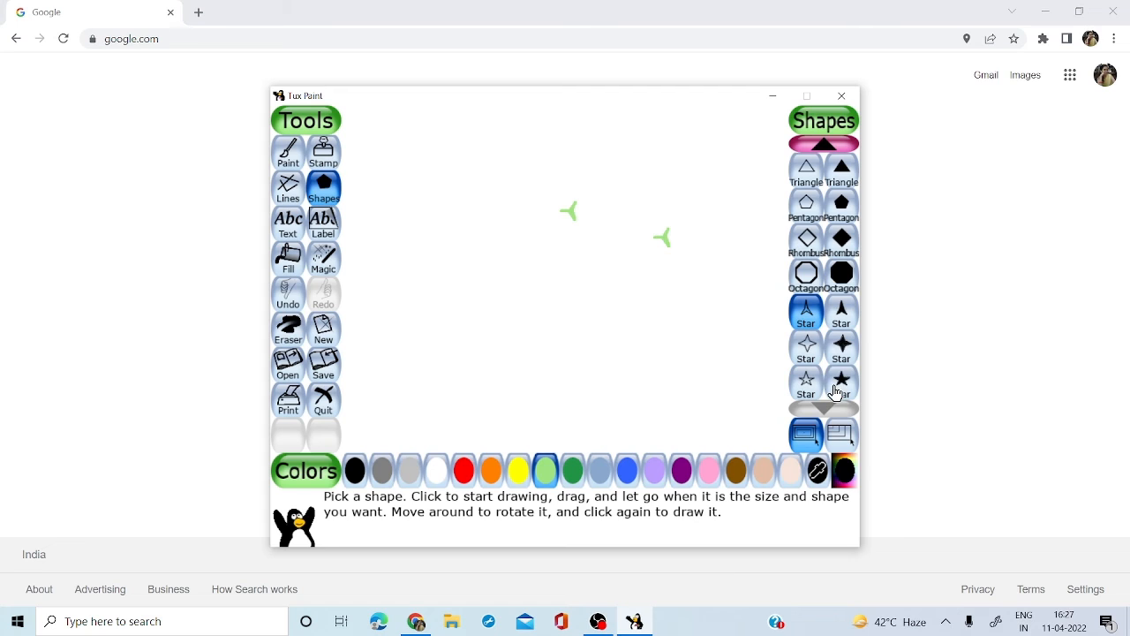
# Write the text "Aarush Coaching Classes" on the canvas in light green with the Text tool
pyautogui.click(288, 225)
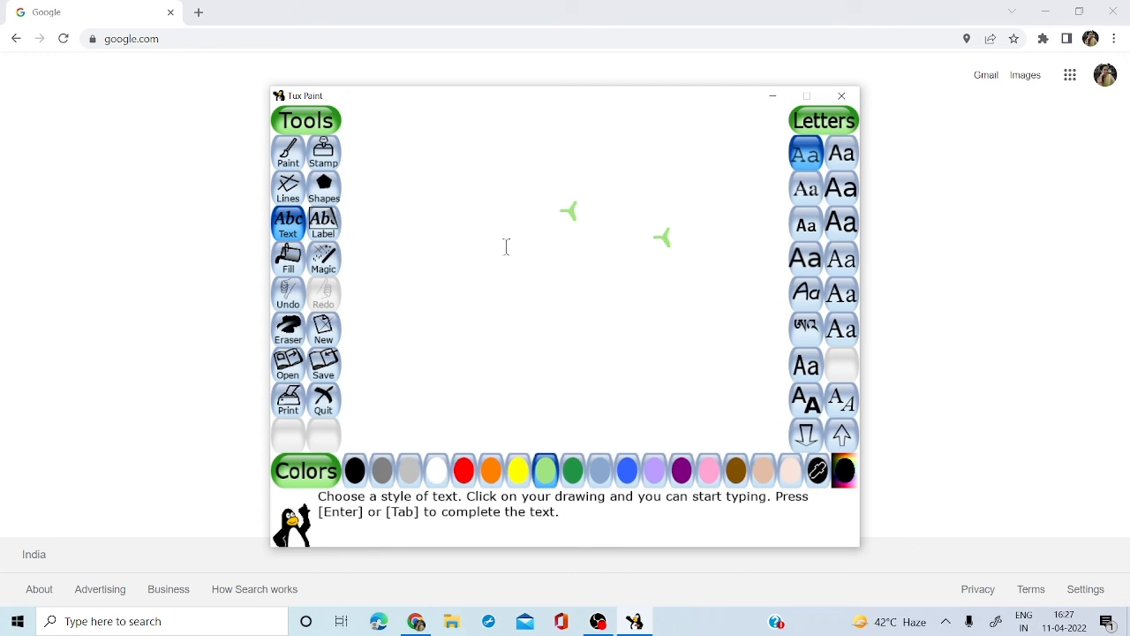
pyautogui.write('A')
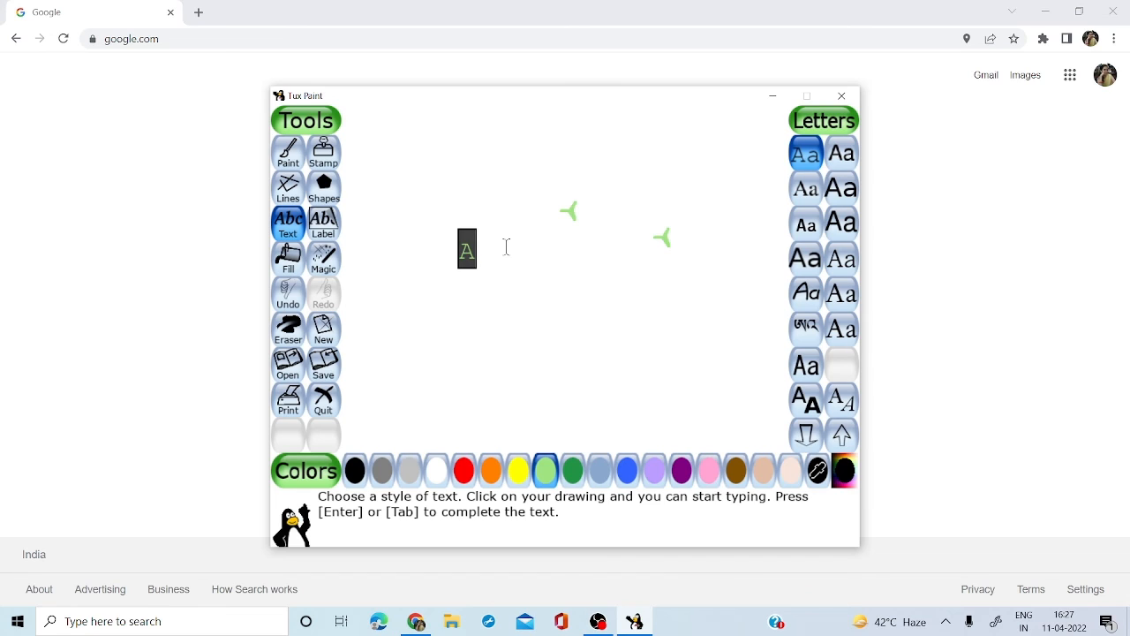
pyautogui.write('arush')
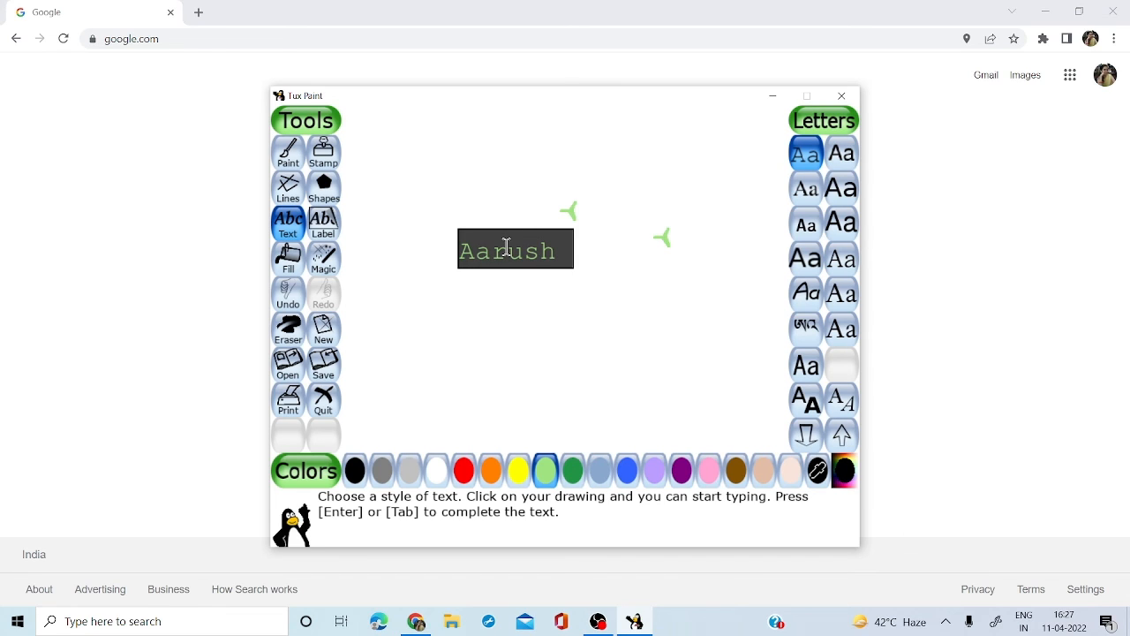
pyautogui.write(' Coaching')
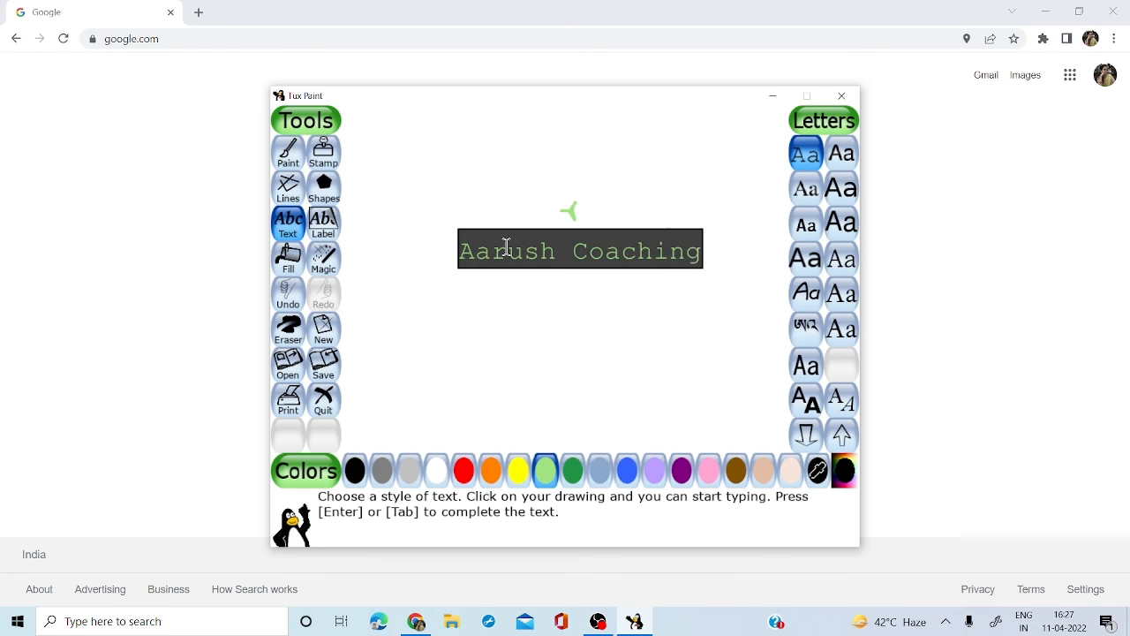
pyautogui.write(' Class')
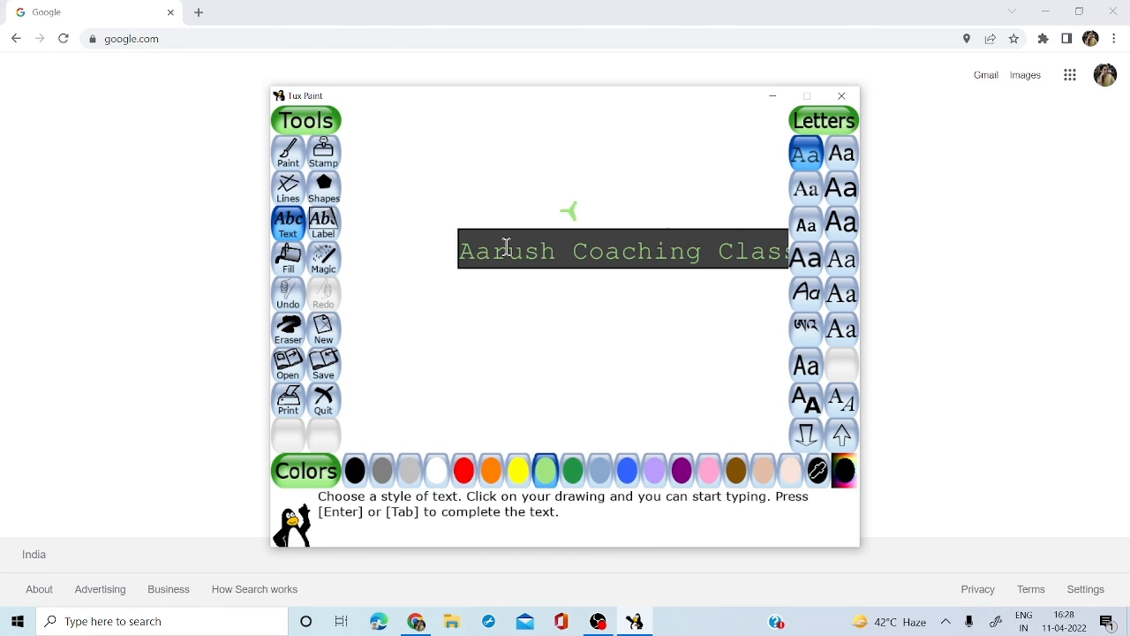
# Reposition the unfinished text to fit on the canvas below the two stars, and switch it to a wide sans-serif font
pyautogui.click(482, 229)
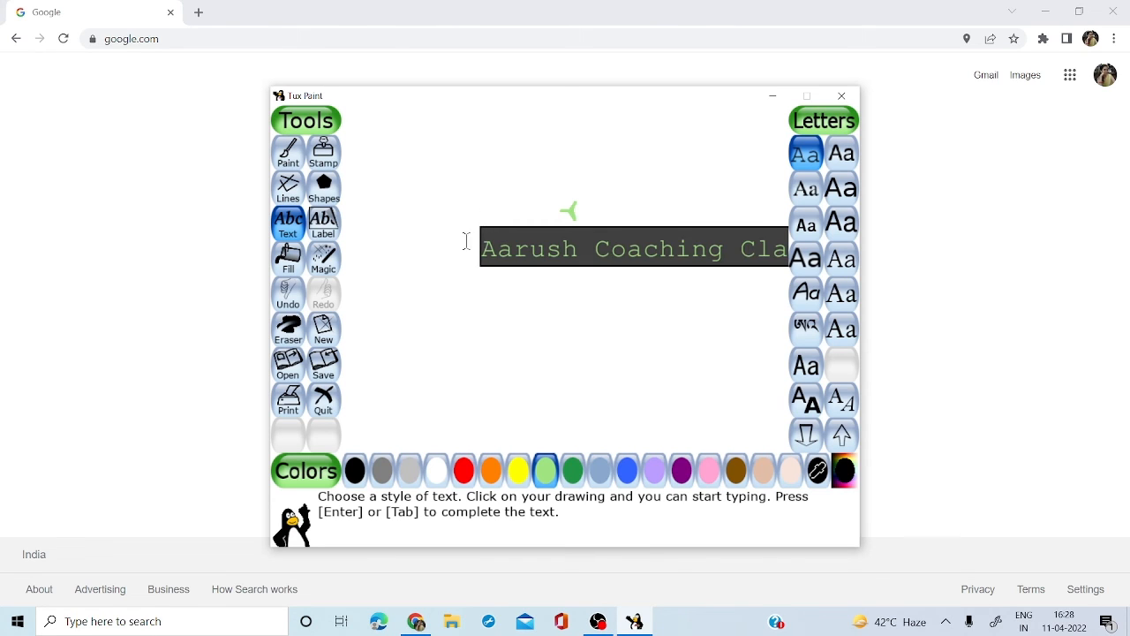
pyautogui.click(563, 236)
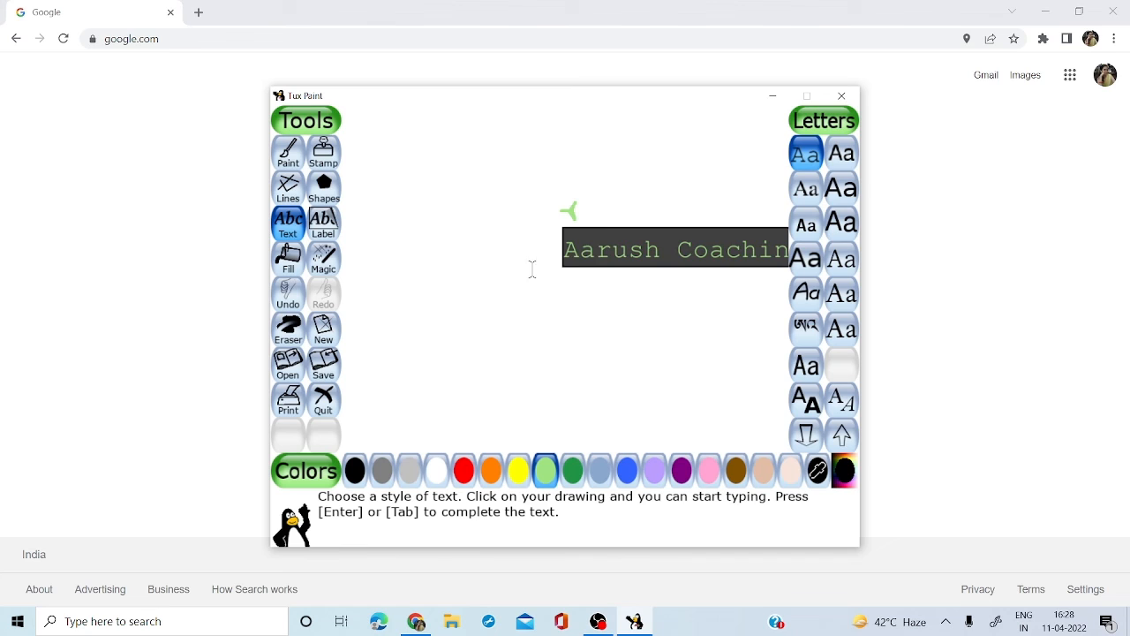
pyautogui.click(610, 244)
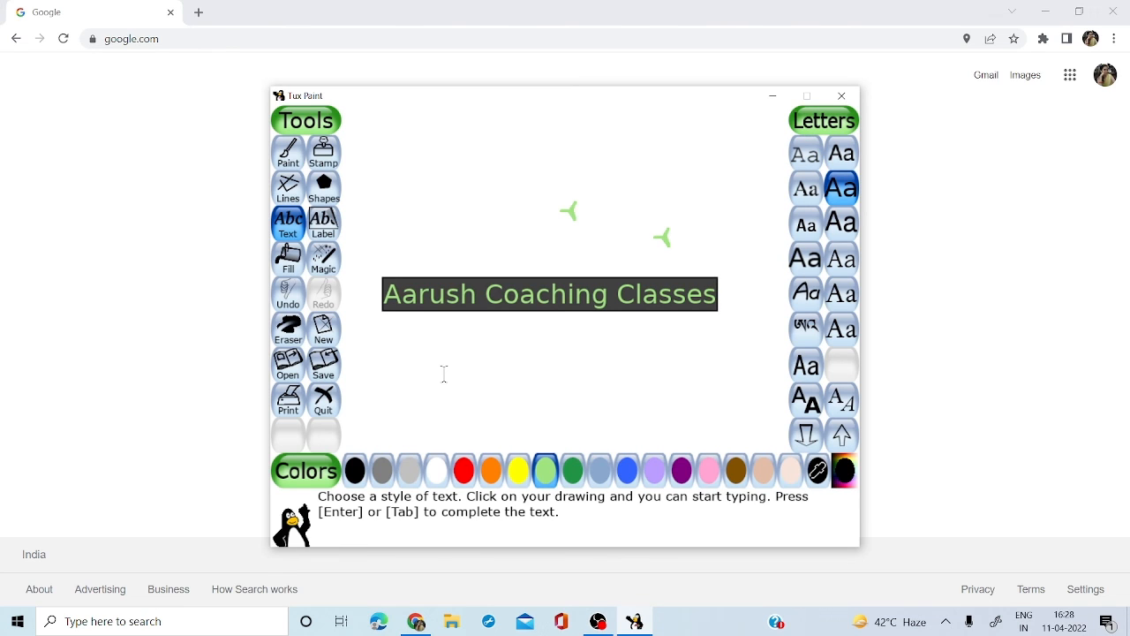
# Try a narrow monospaced font and the Tibetan-script font on the text, enlarging it and bringing it down one size
pyautogui.click(814, 378)
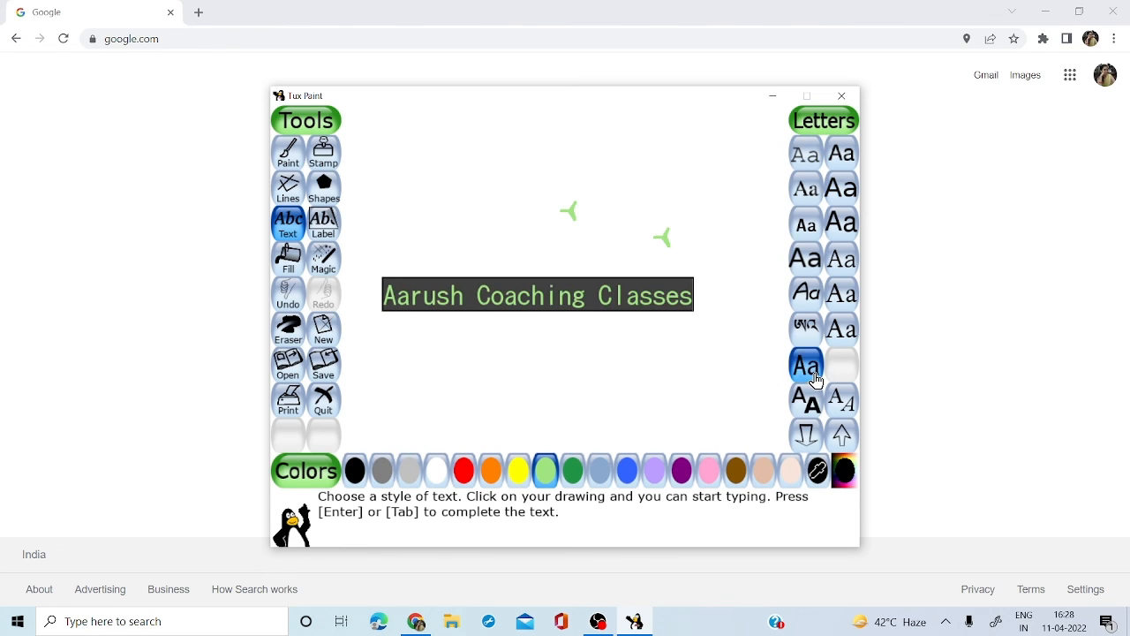
pyautogui.click(807, 327)
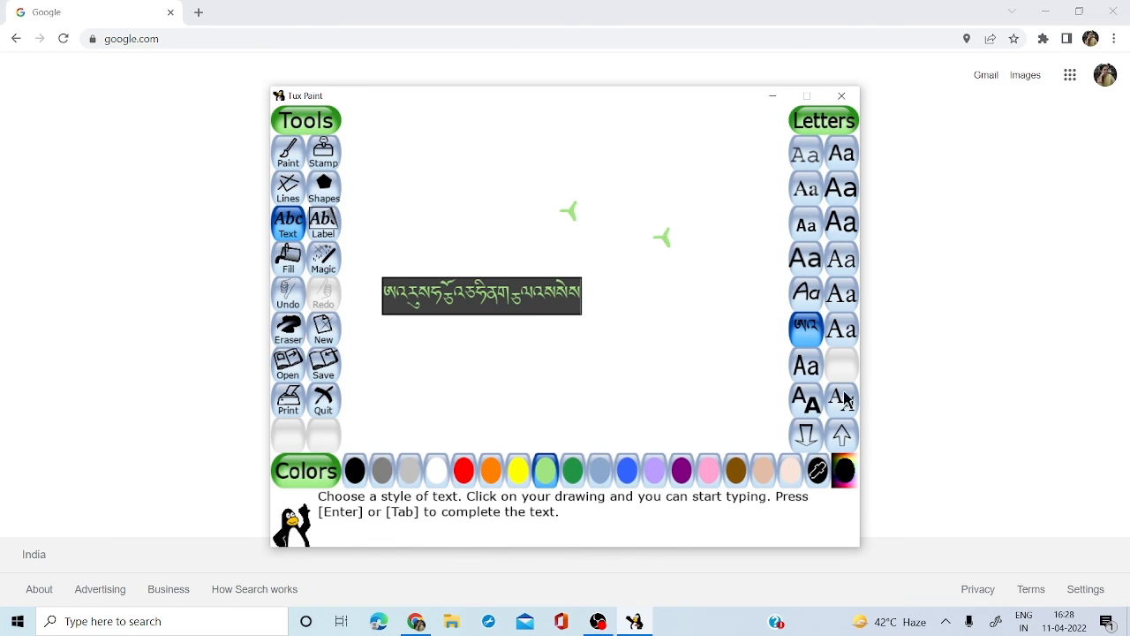
pyautogui.click(840, 436)
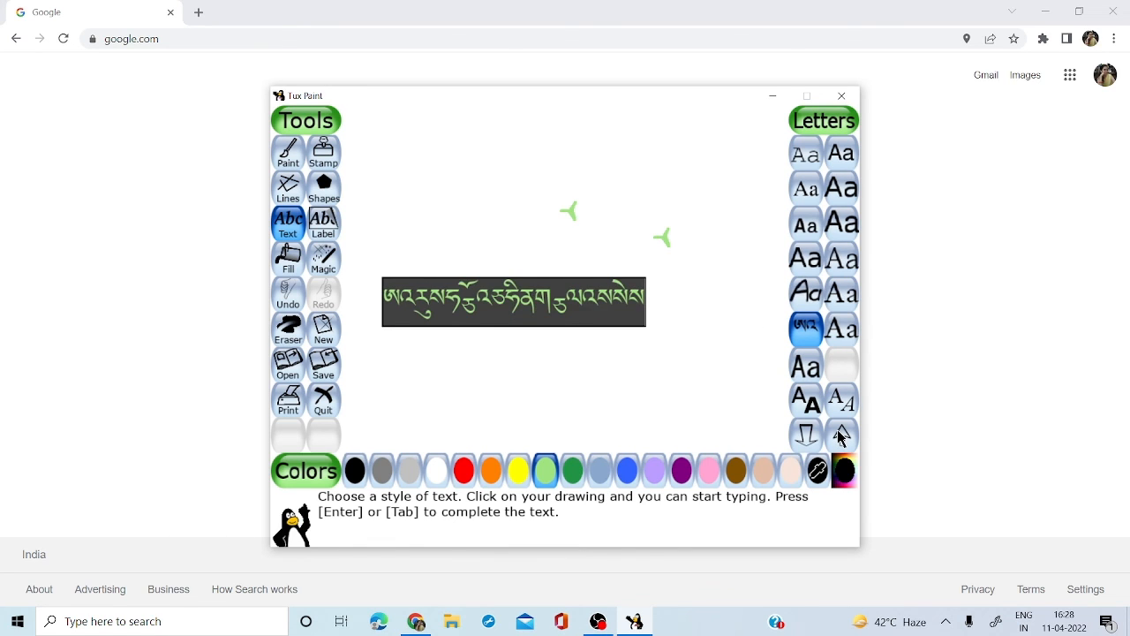
pyautogui.click(839, 436)
pyautogui.click(840, 436)
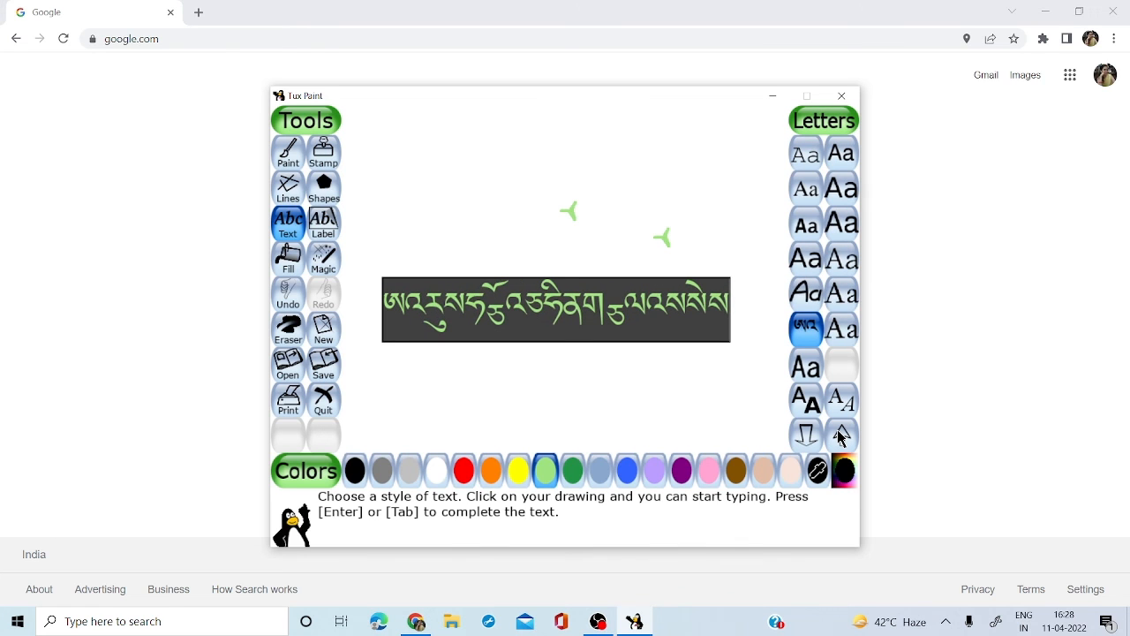
pyautogui.click(806, 435)
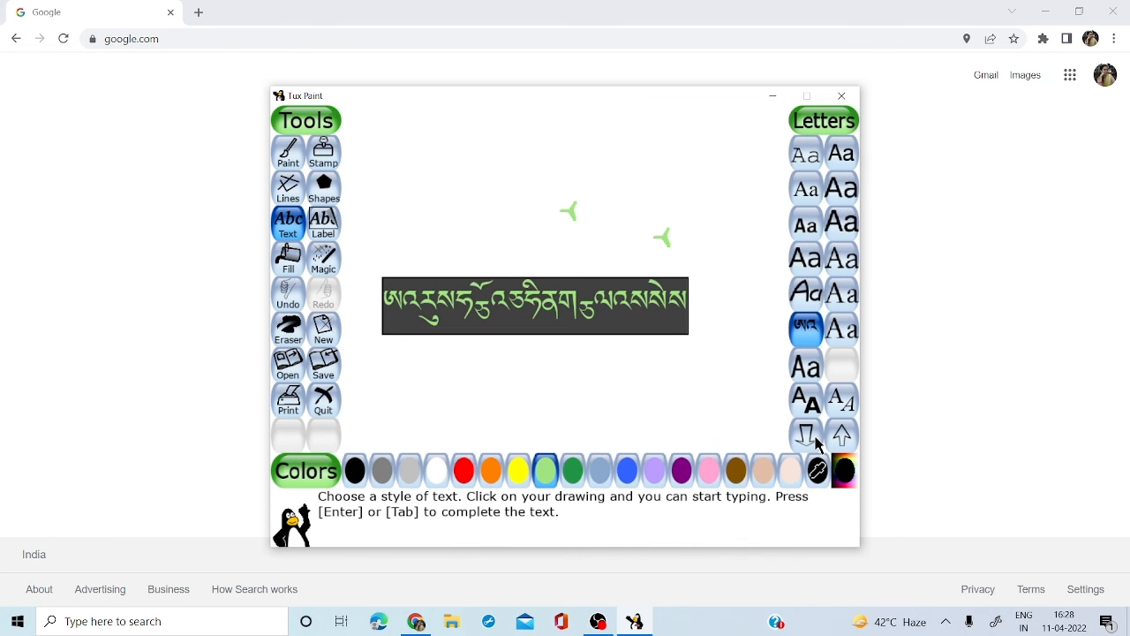
# Change the text to the slanted handwriting-style font, enlarge it one size, and shrink it to a very small size
pyautogui.click(813, 294)
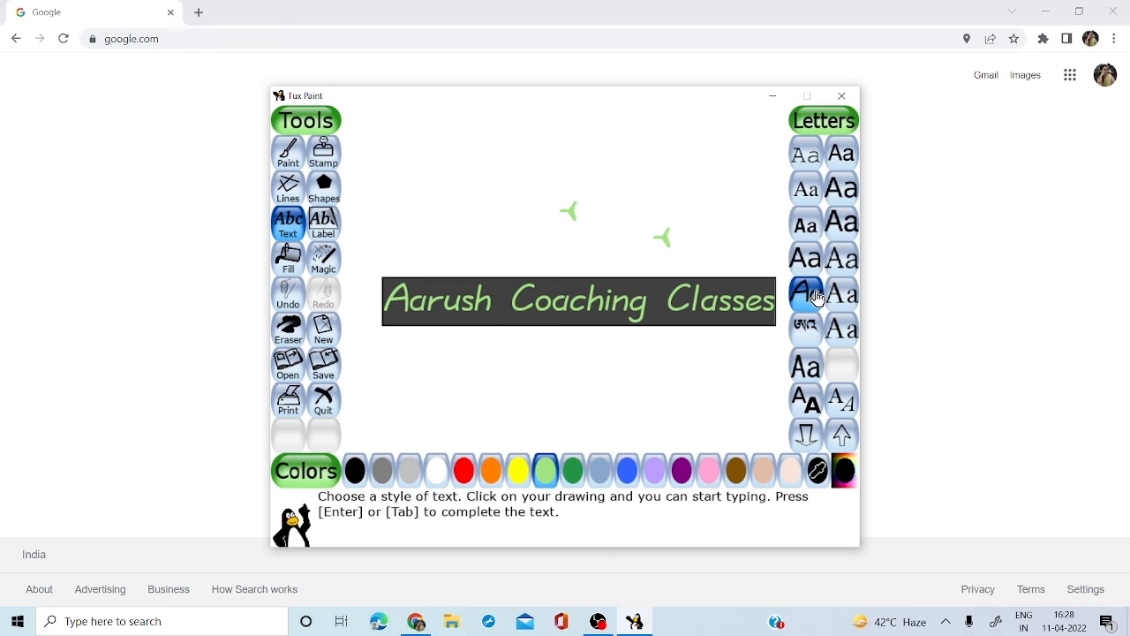
pyautogui.click(842, 433)
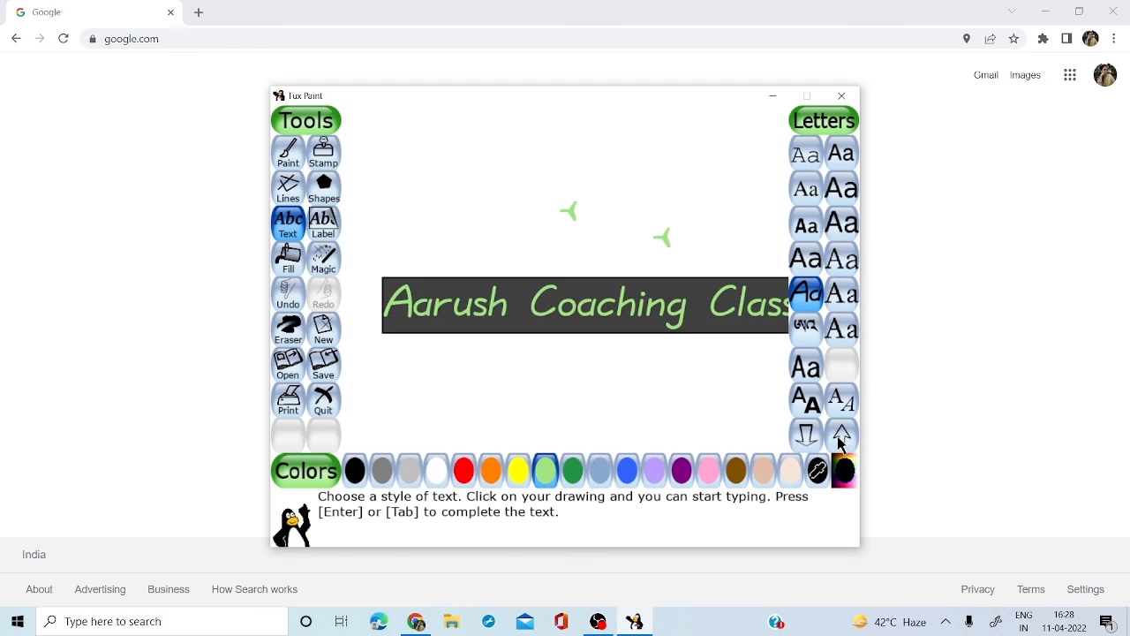
pyautogui.click(806, 437)
pyautogui.click(806, 437)
pyautogui.click(806, 437)
pyautogui.click(806, 438)
pyautogui.click(806, 439)
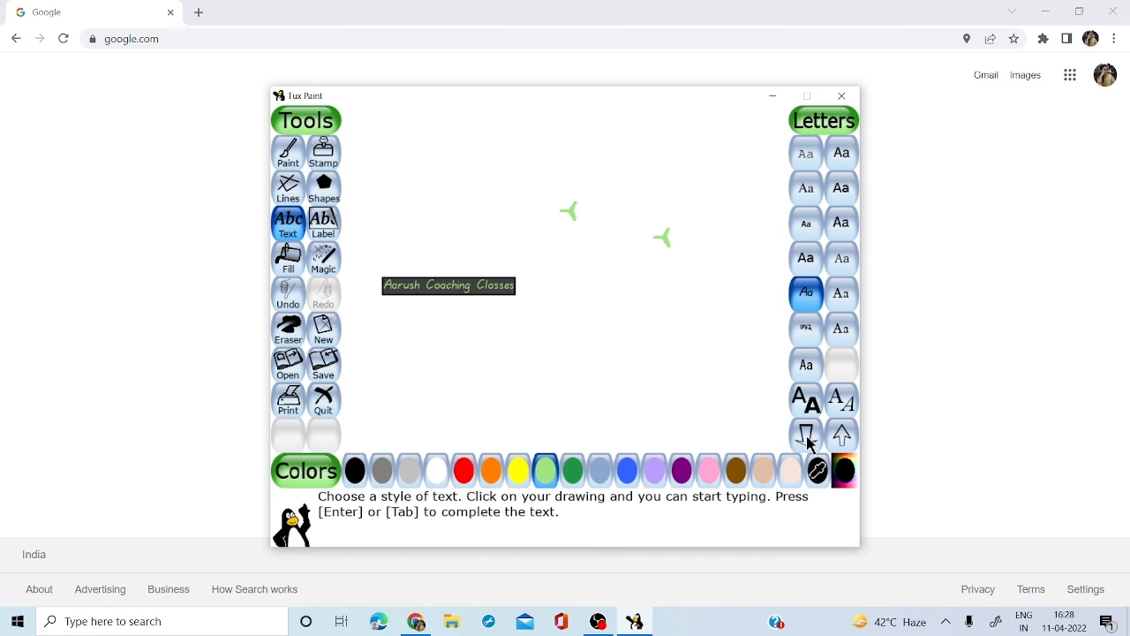
# Enlarge the text by several sizes and change it to a plain upright sans-serif font
pyautogui.click(844, 444)
pyautogui.click(845, 445)
pyautogui.click(846, 445)
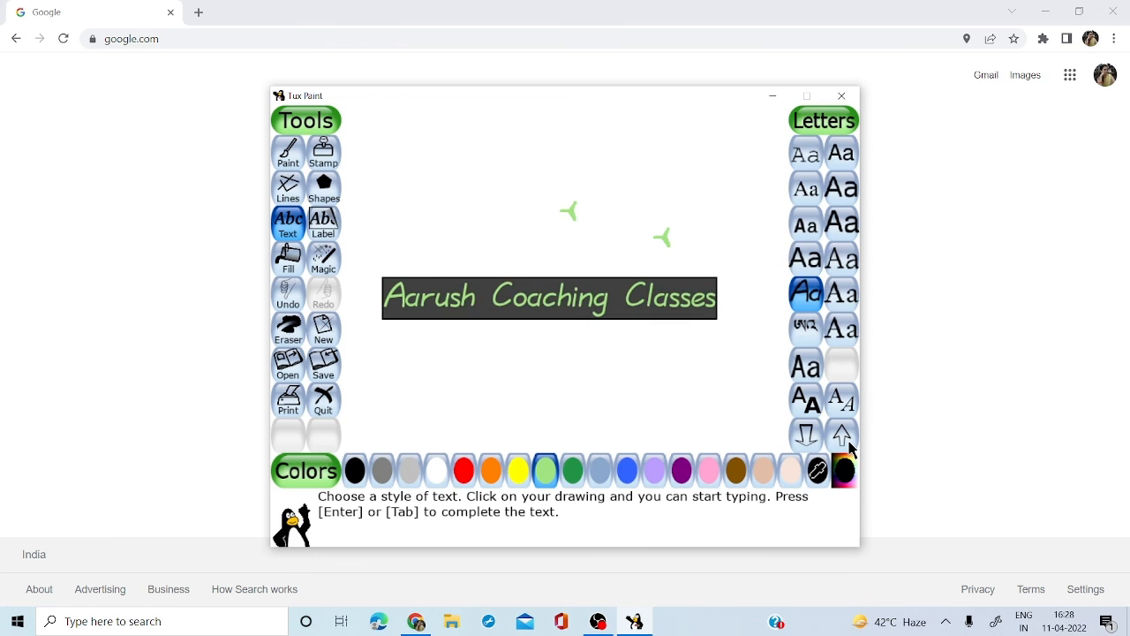
pyautogui.click(845, 446)
pyautogui.click(839, 223)
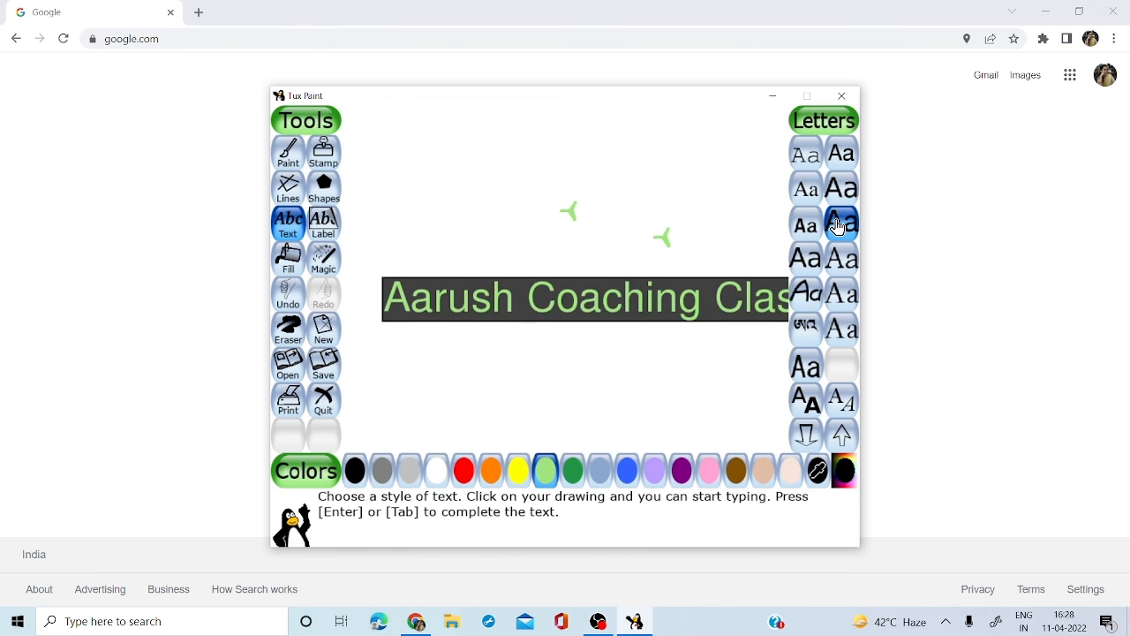
# Move the unfinished text to the canvas's left edge beside the two stars and try the compact rounded font and the thin typewriter-style font
pyautogui.click(369, 207)
pyautogui.click(345, 227)
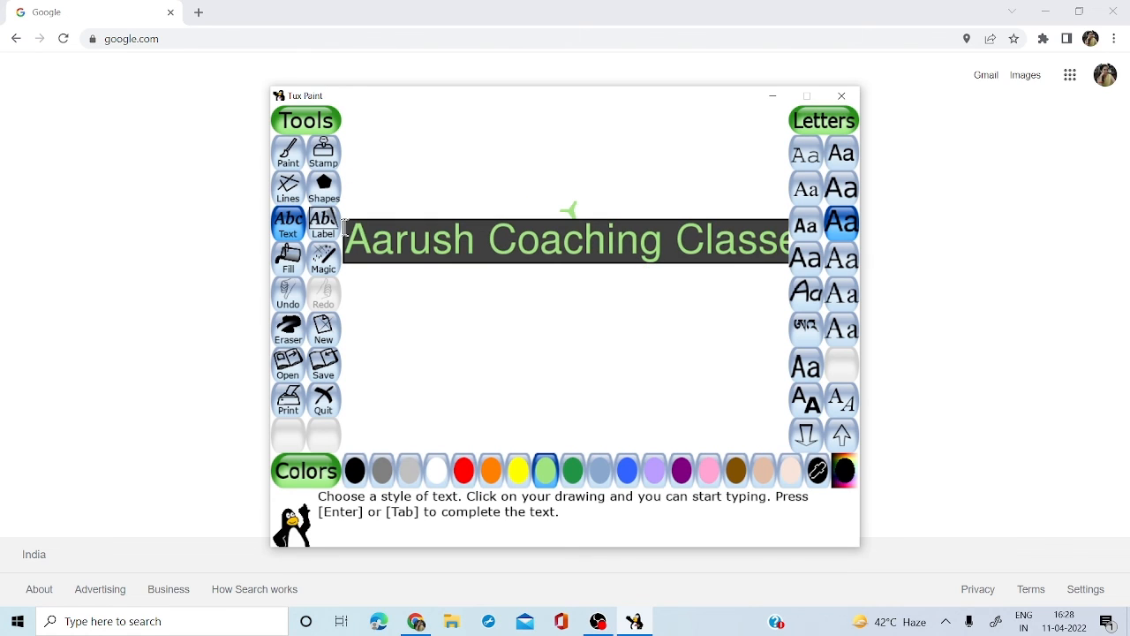
pyautogui.click(806, 226)
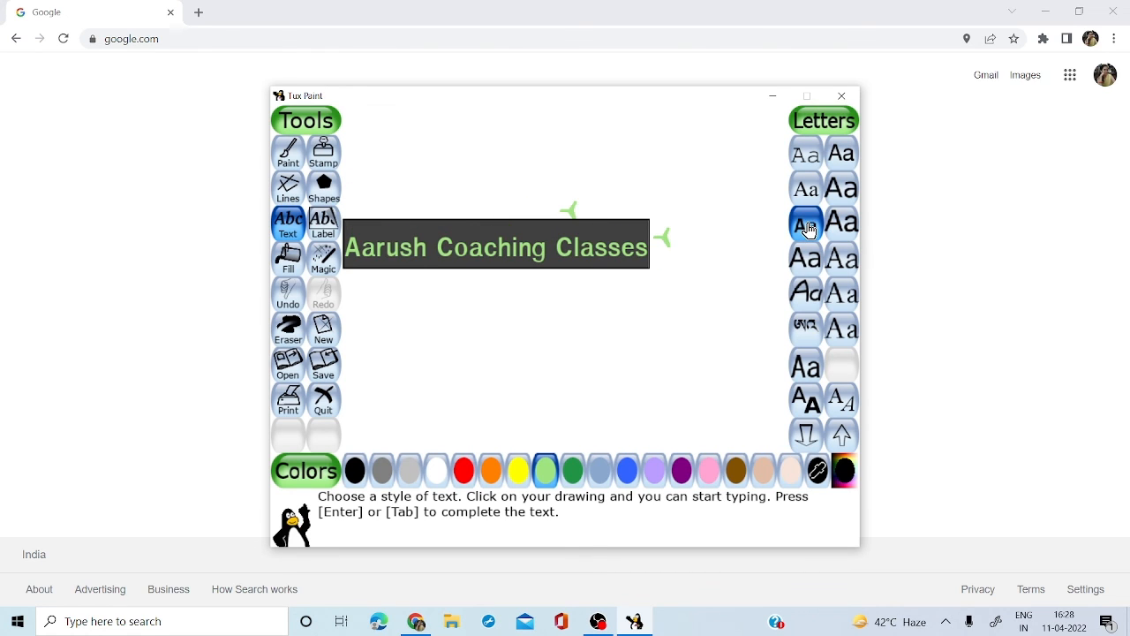
pyautogui.click(805, 156)
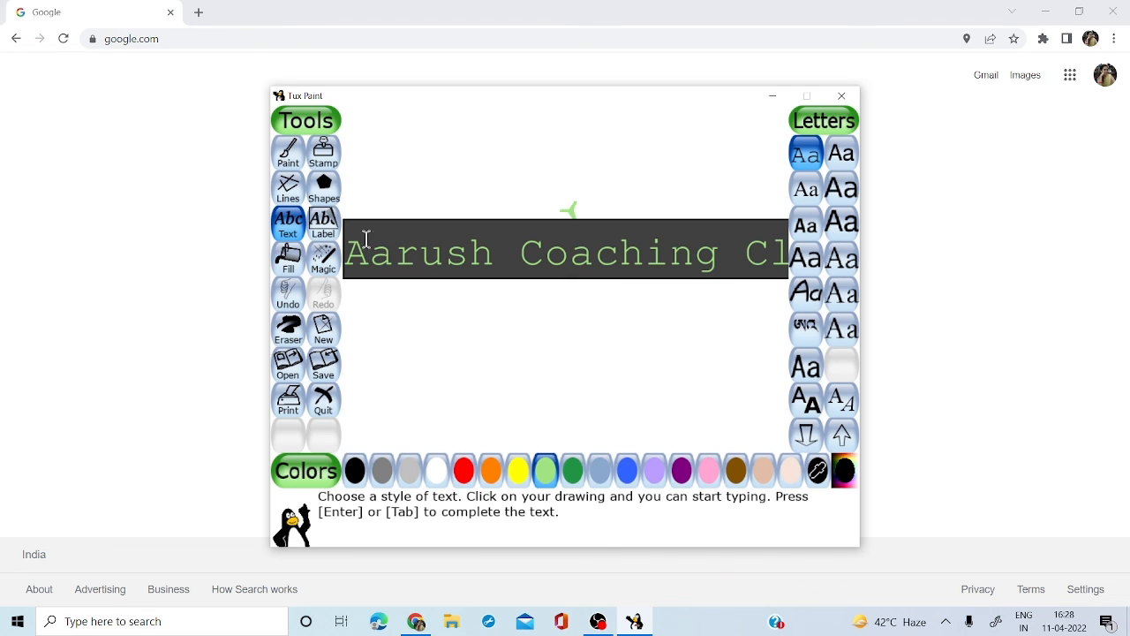
# Activate the Label tool with bold lettering in the narrow sans-serif font, and undo the text placed on the canvas
pyautogui.click(324, 224)
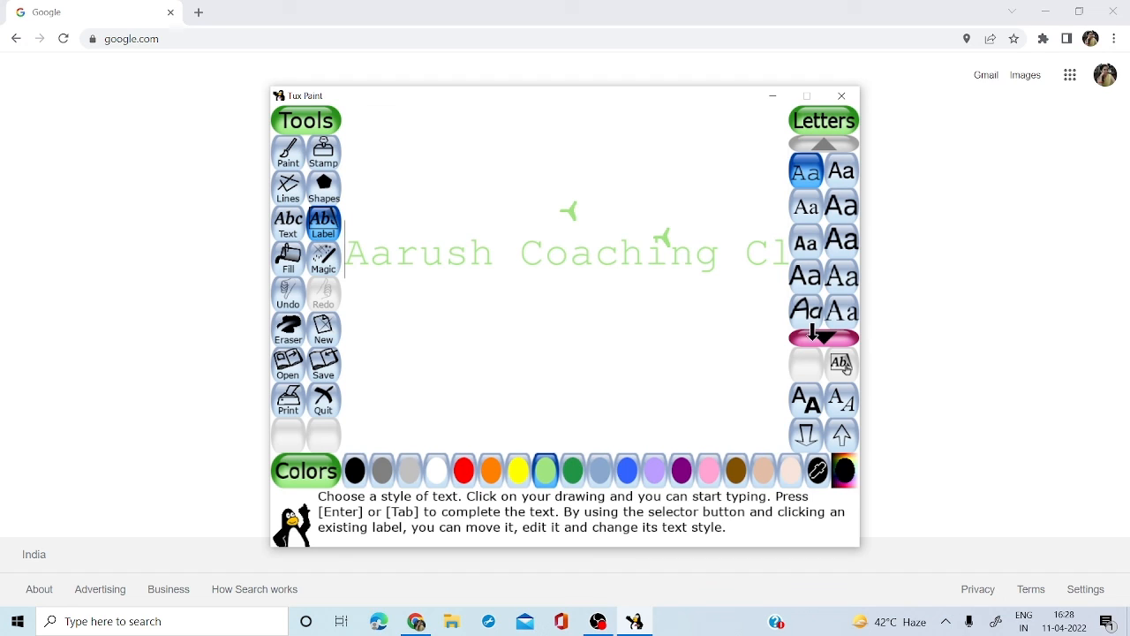
pyautogui.click(811, 407)
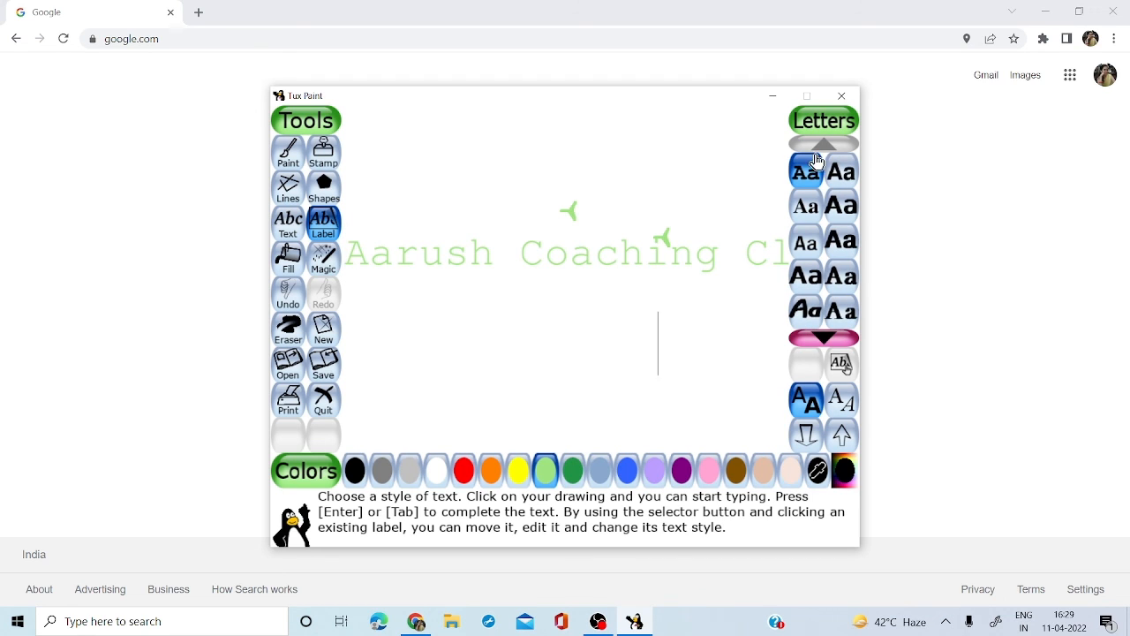
pyautogui.click(830, 339)
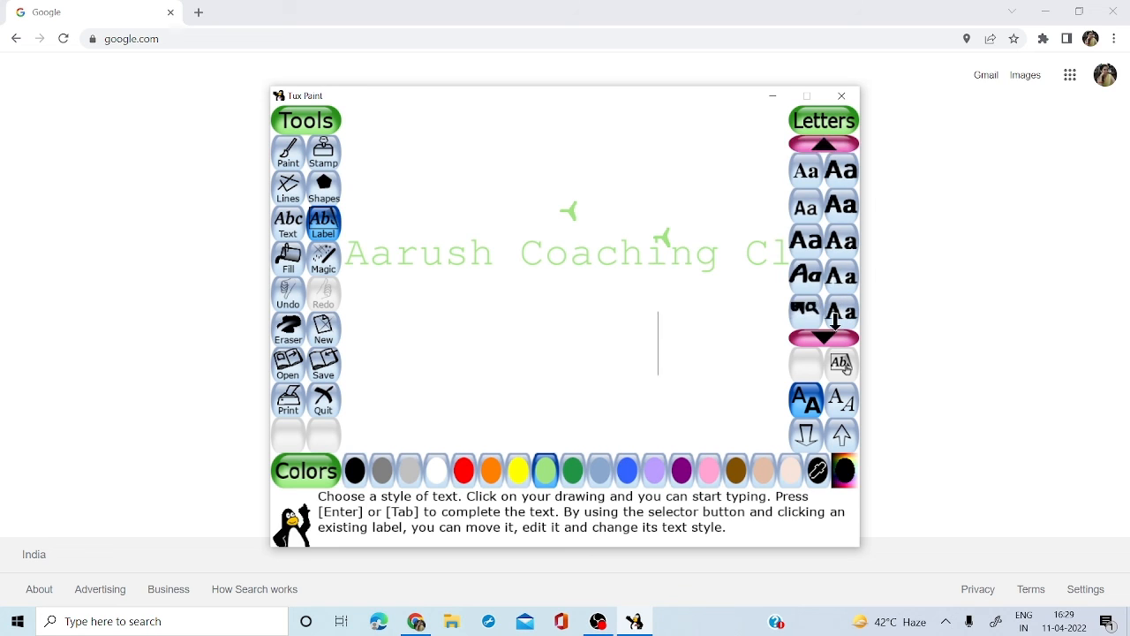
pyautogui.click(834, 341)
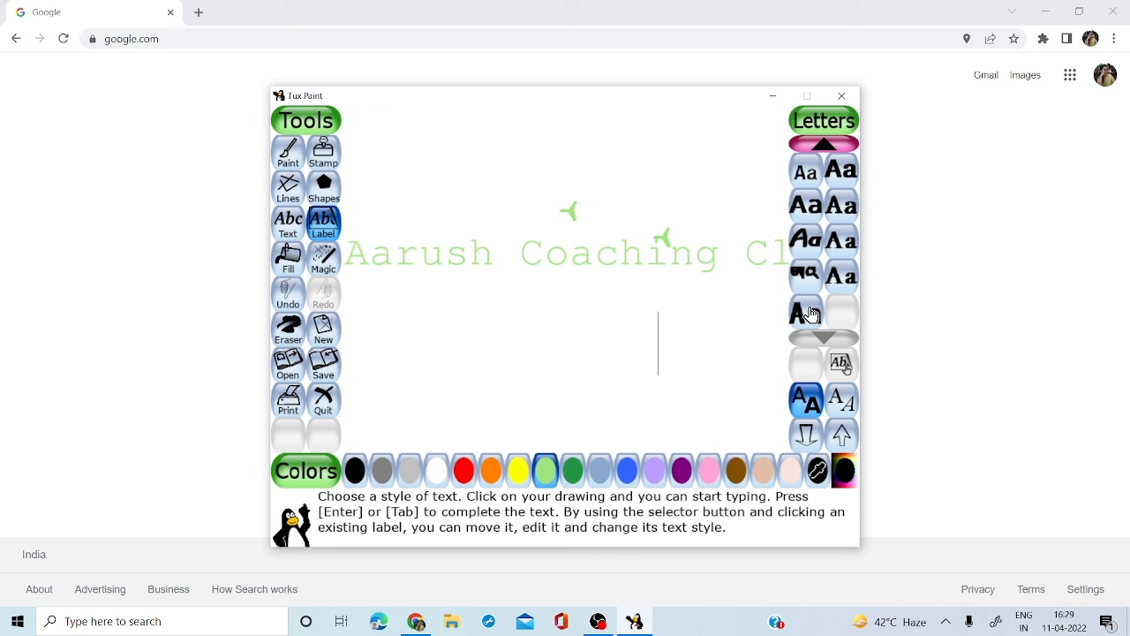
pyautogui.click(805, 313)
pyautogui.click(287, 300)
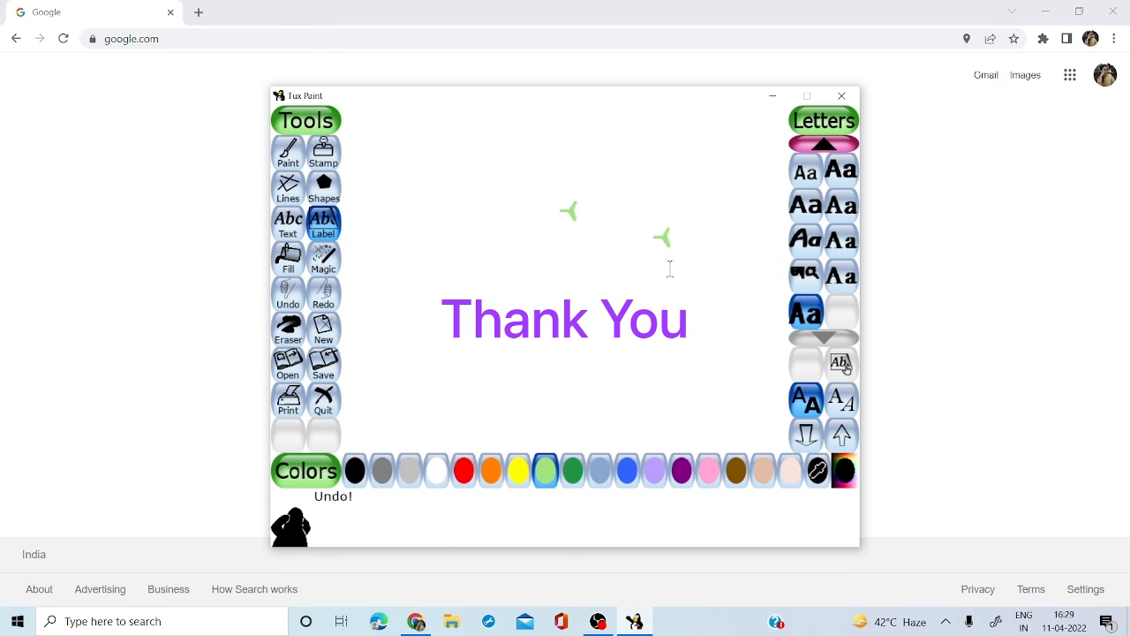